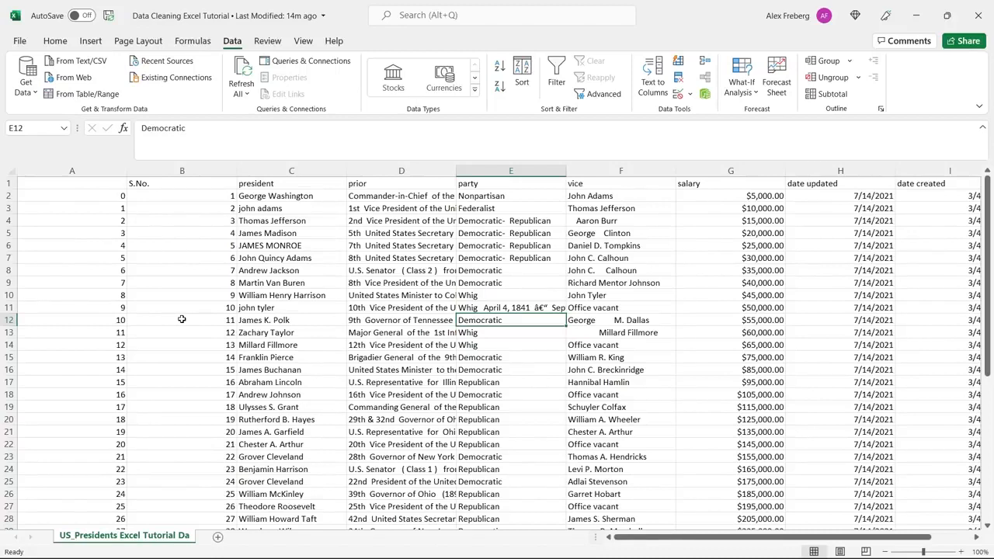
# Examine the president, party and vice columns for inconsistent capitalization, stray text and extra spaces.
pyautogui.moveTo(297, 207); pyautogui.dragTo(295, 243)
pyautogui.click(295, 244)
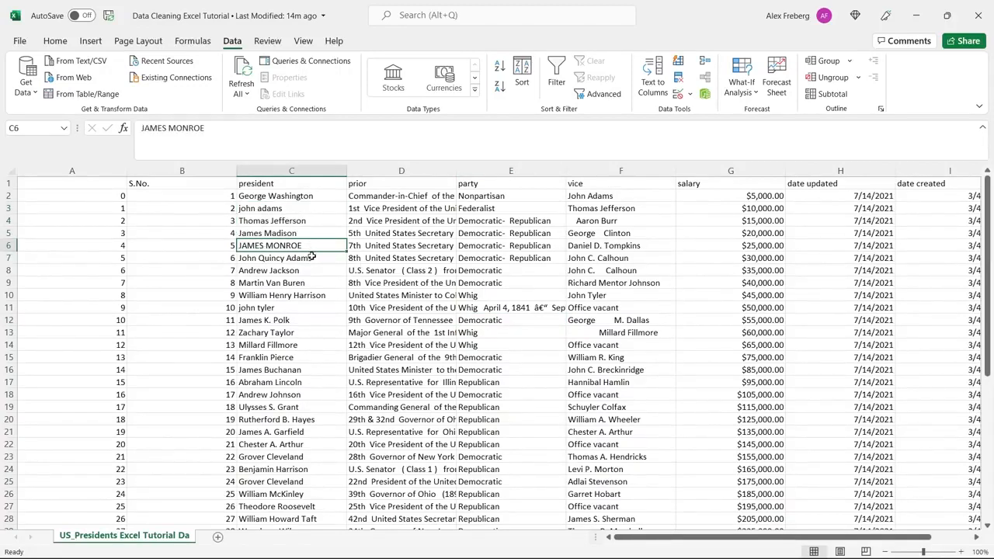
pyautogui.click(310, 258)
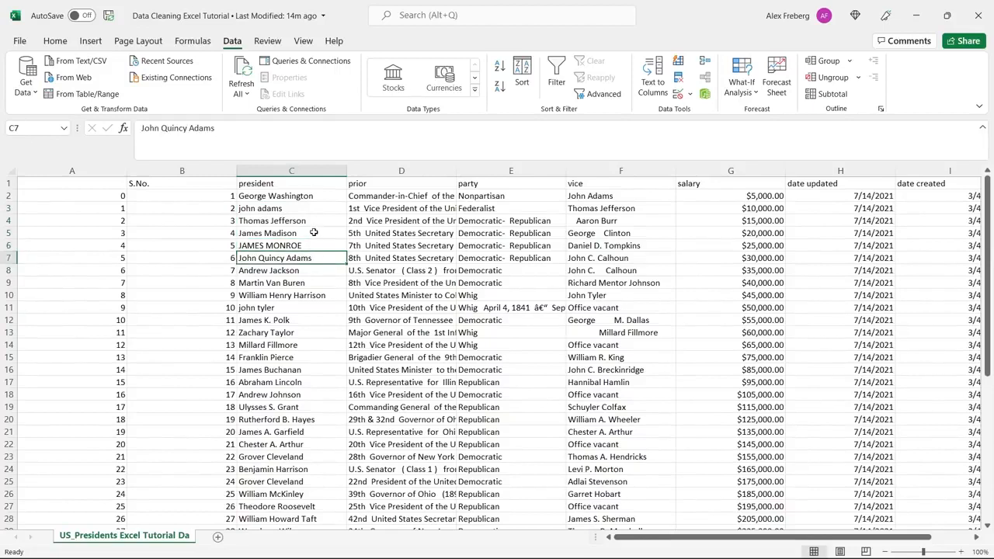
pyautogui.click(292, 211)
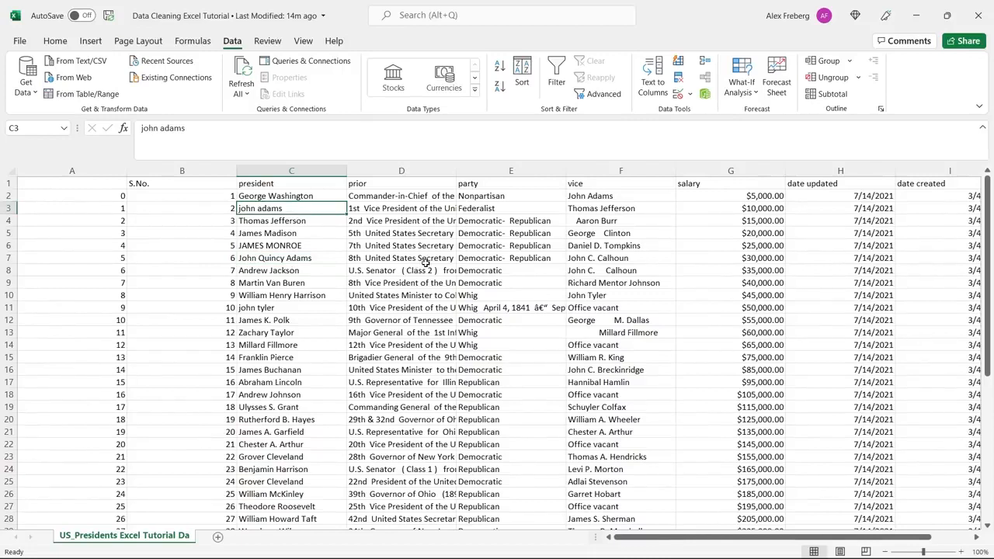
pyautogui.click(488, 270)
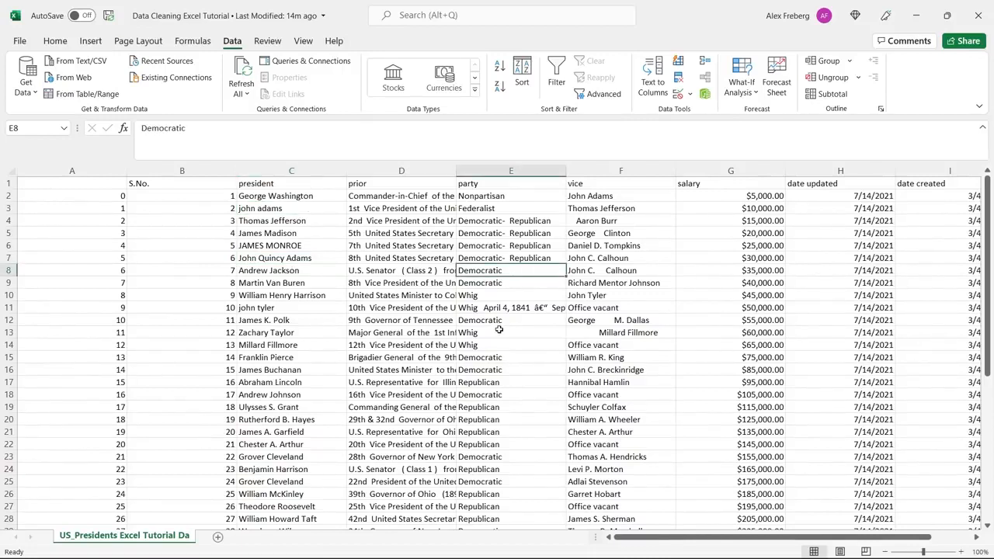
pyautogui.click(508, 295)
pyautogui.click(509, 307)
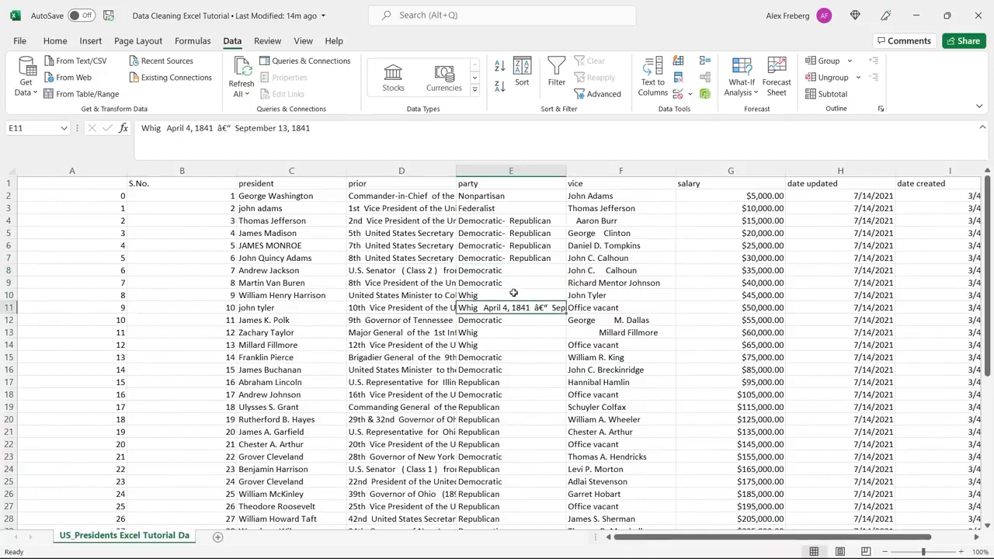
pyautogui.click(513, 293)
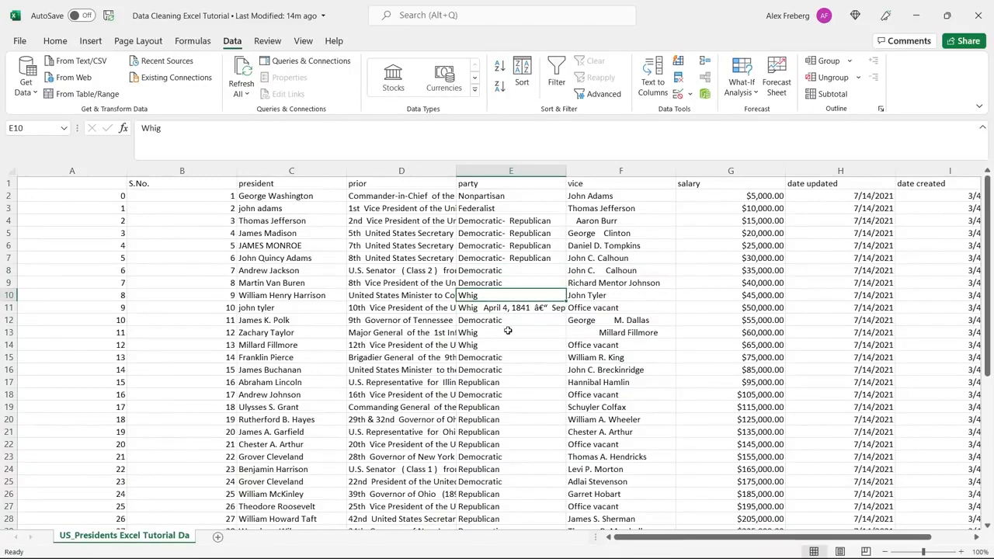
pyautogui.scroll(-4, 510, 373)
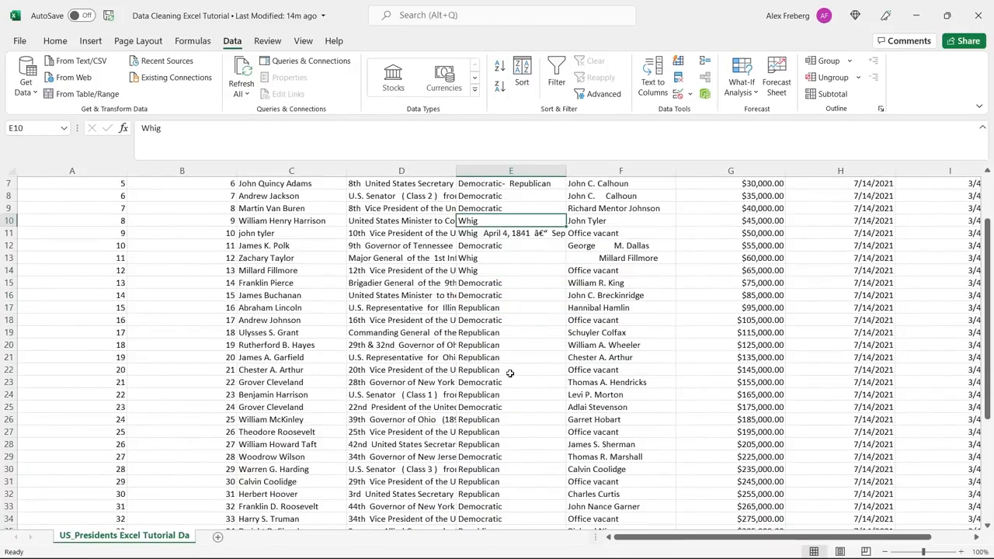
pyautogui.scroll(-2, 509, 381)
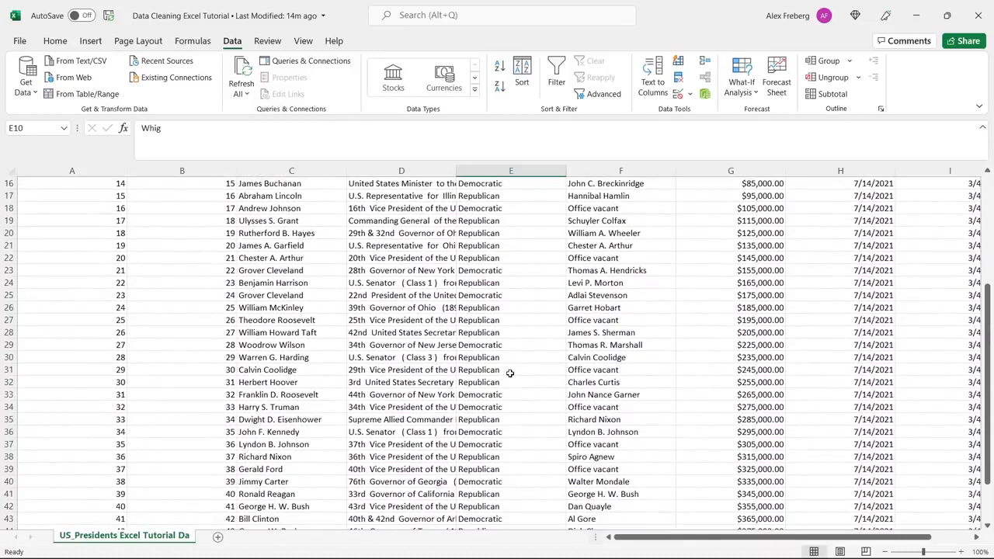
pyautogui.scroll(6, 509, 394)
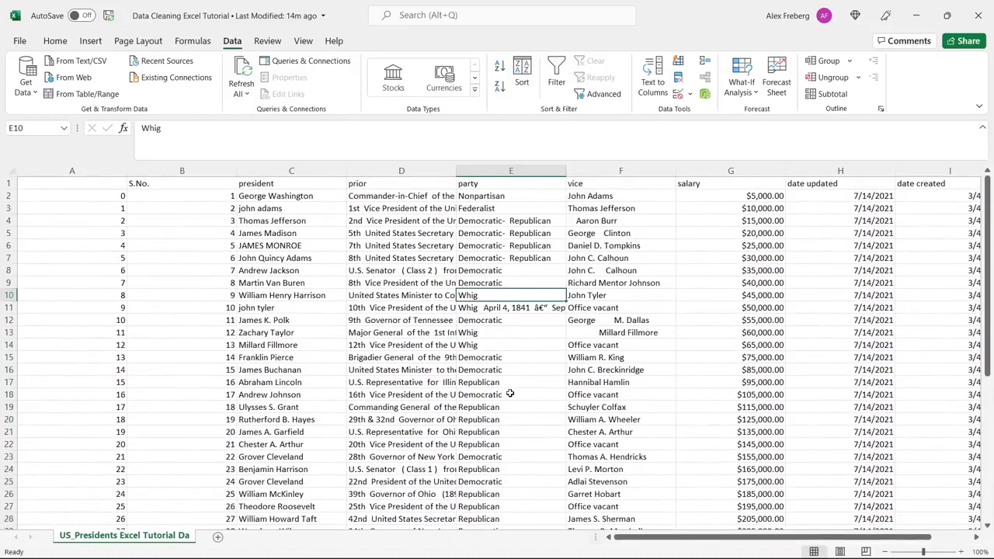
pyautogui.doubleClick(626, 220)
pyautogui.moveTo(576, 221); pyautogui.dragTo(567, 221)
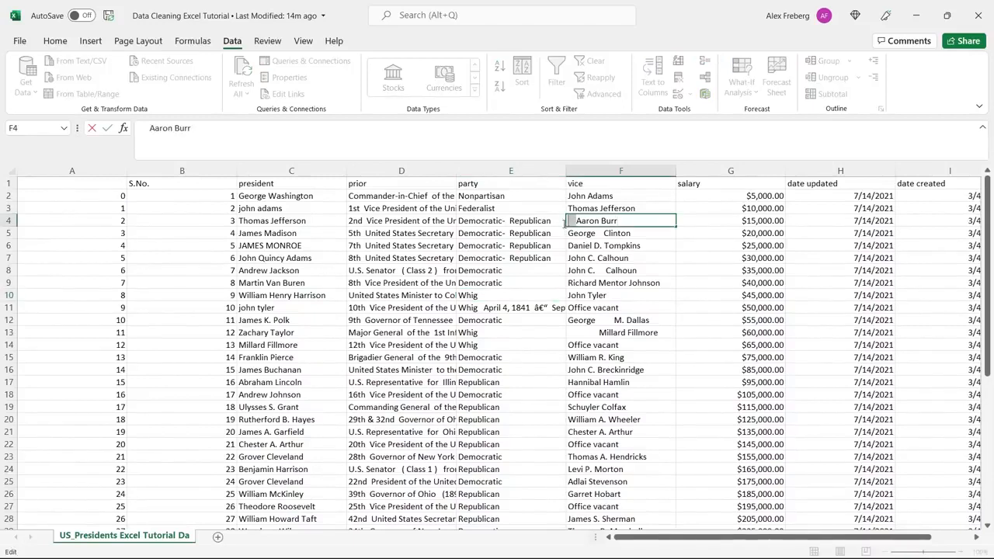
pyautogui.click(641, 247)
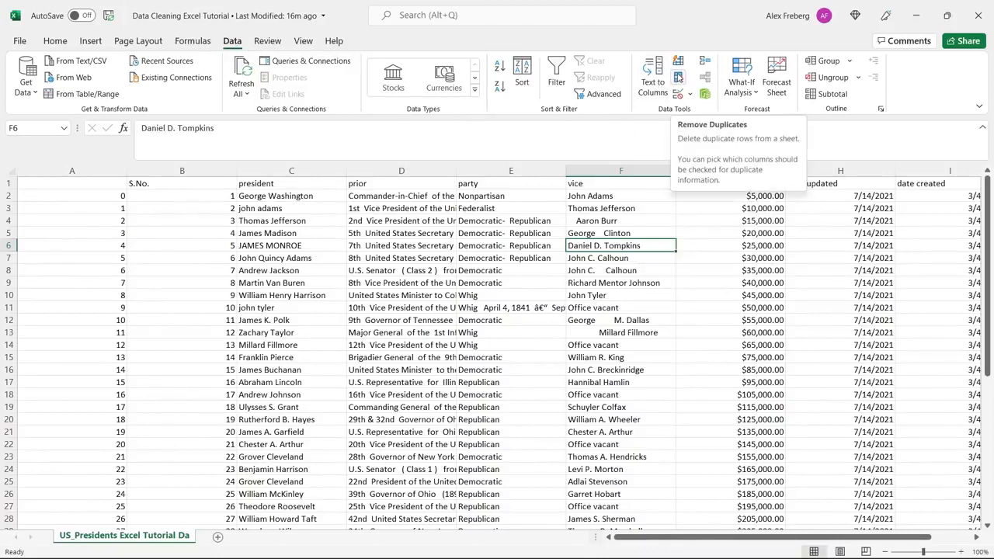
# Remove duplicate rows from the table, comparing all columns and treating the first row as headers.
pyautogui.click(678, 78)
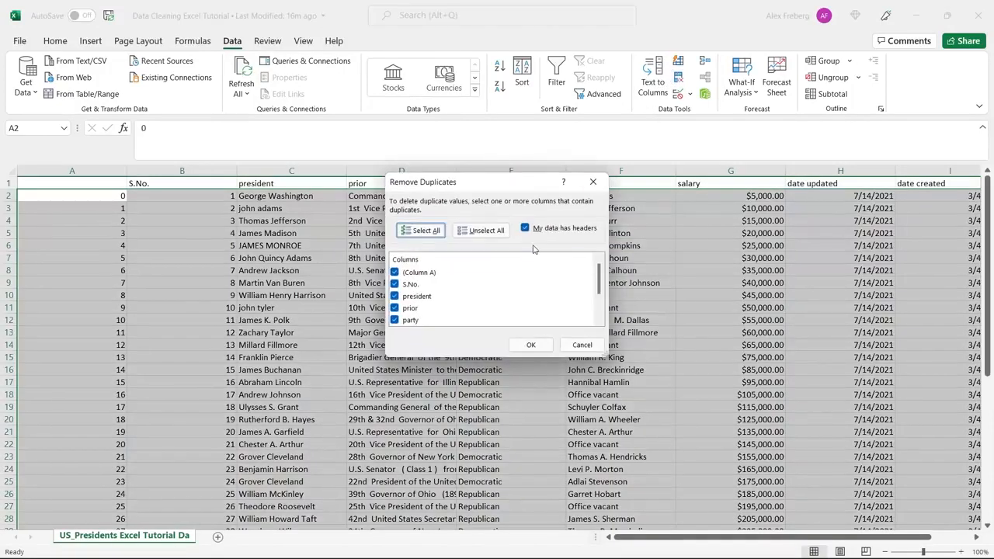
pyautogui.scroll(-2, 501, 284)
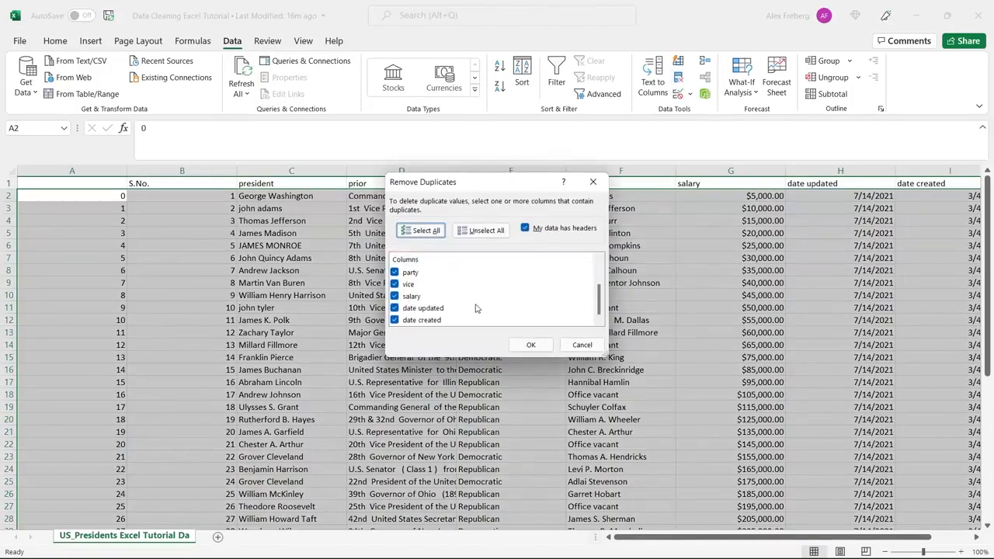
pyautogui.scroll(1, 478, 305)
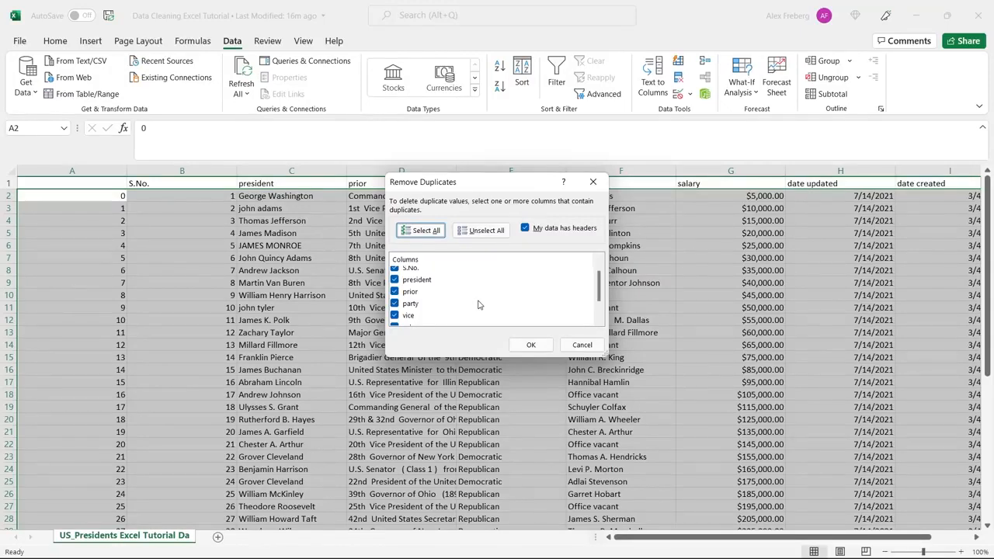
pyautogui.click(532, 346)
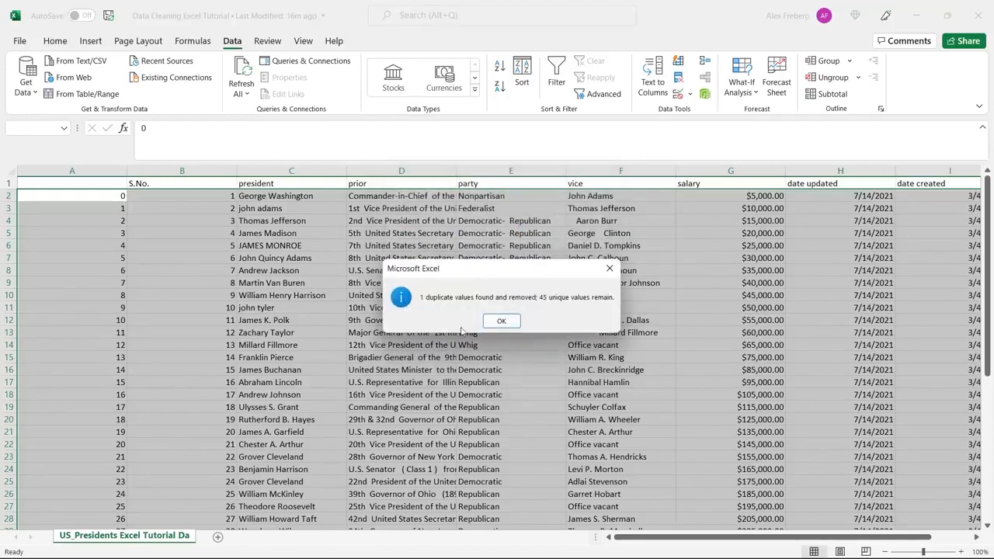
pyautogui.click(500, 321)
pyautogui.click(344, 322)
pyautogui.scroll(-3, 345, 326)
pyautogui.scroll(-6, 344, 326)
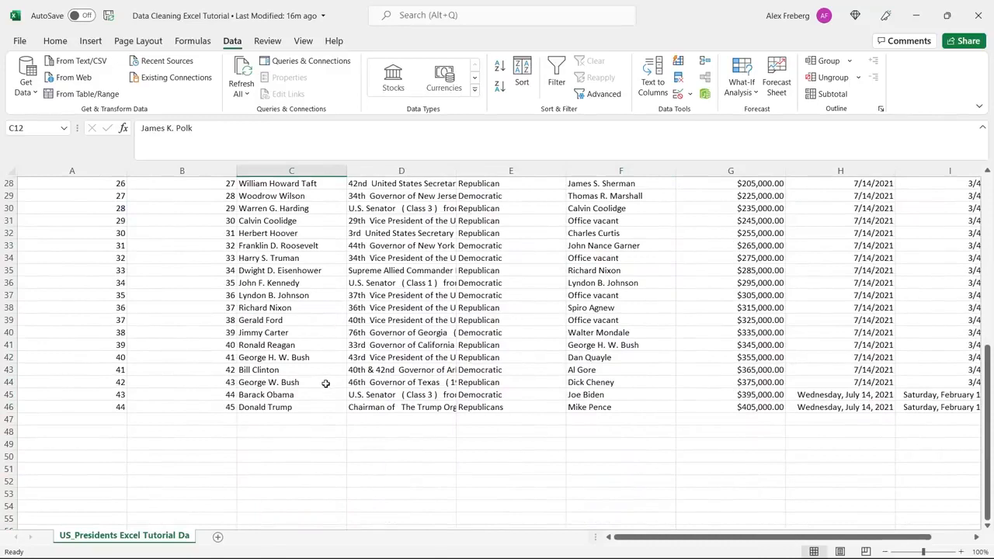
# Undo the duplicate removal and inspect the repeated records in rows 45 and 46.
pyautogui.hotkey('ctrl', 'z')
pyautogui.scroll(-10, 326, 384)
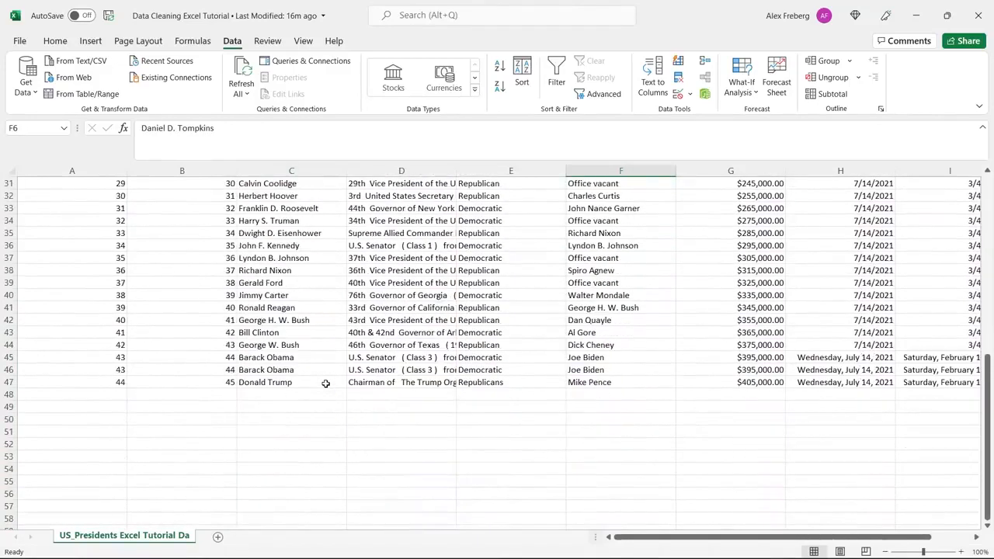
pyautogui.click(281, 359)
pyautogui.click(282, 370)
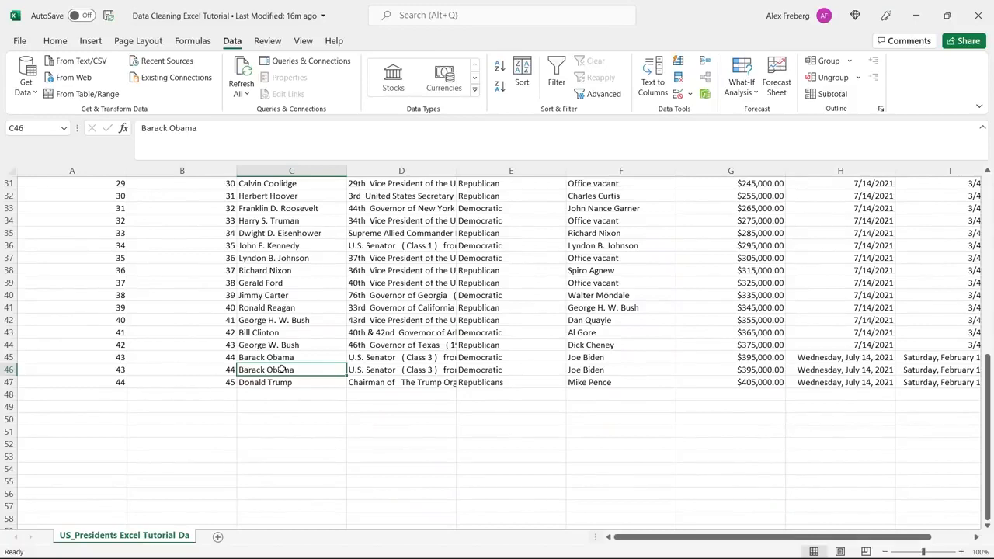
# Redo the duplicate removal and check the last rows of the table.
pyautogui.hotkey('ctrl', 'y')
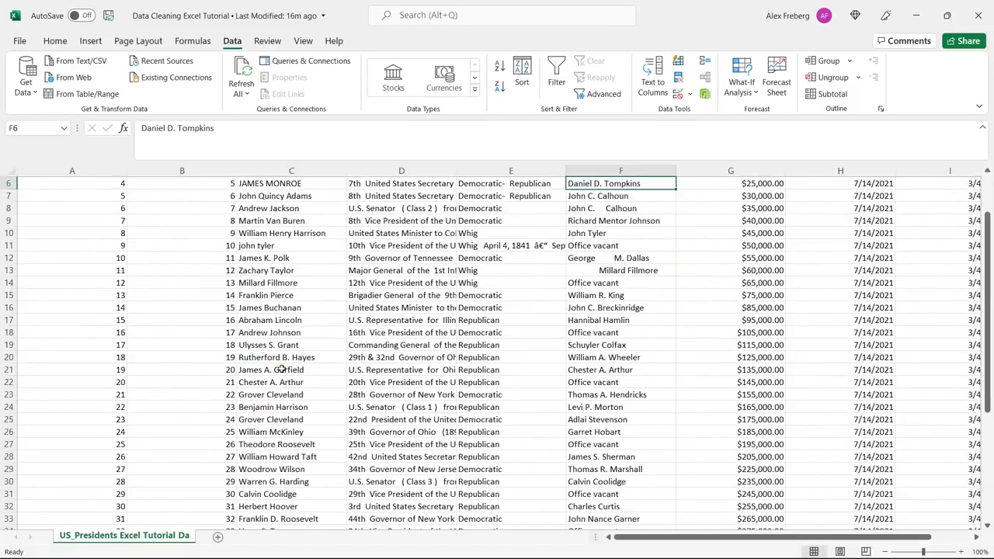
pyautogui.scroll(-10, 275, 373)
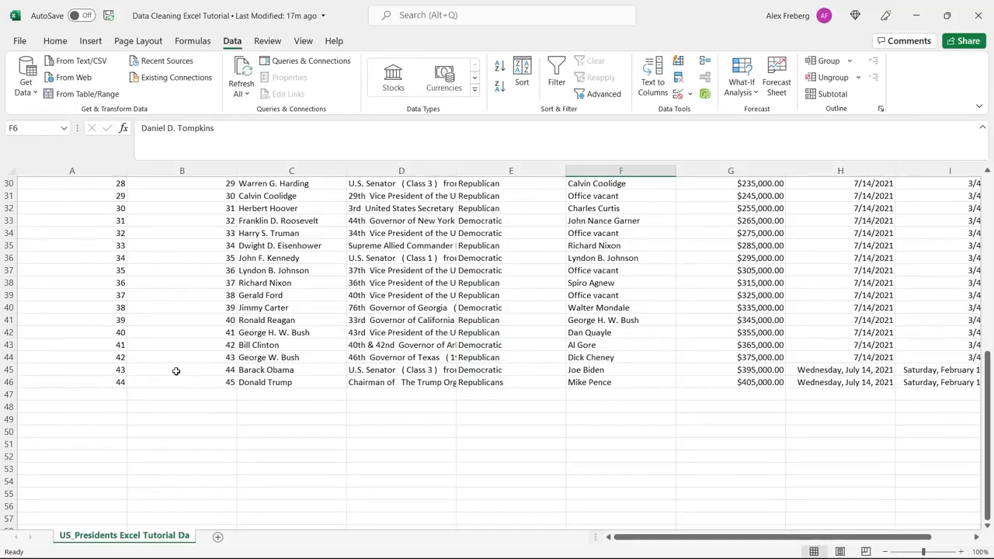
pyautogui.scroll(10, 176, 371)
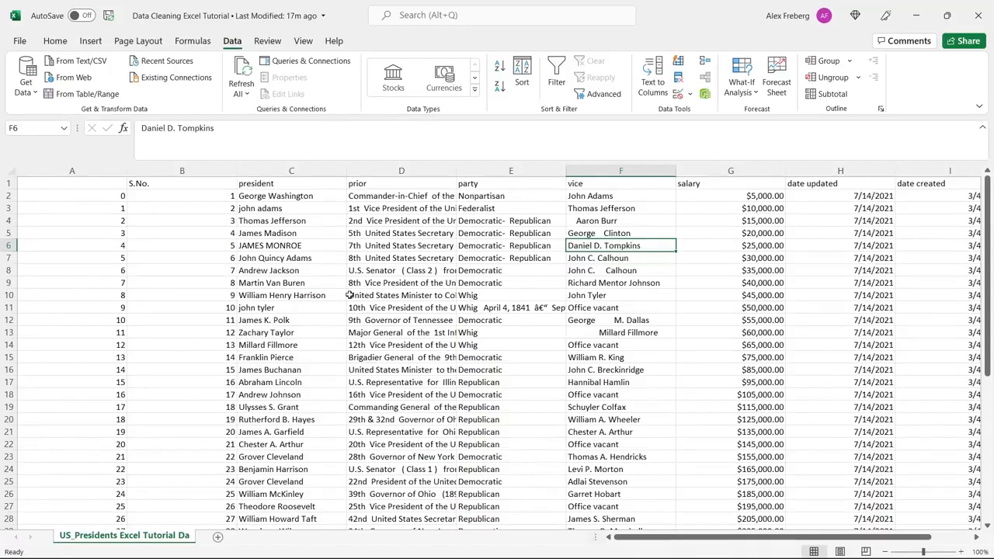
# Insert a blank column between the president and prior columns.
pyautogui.click(381, 171)
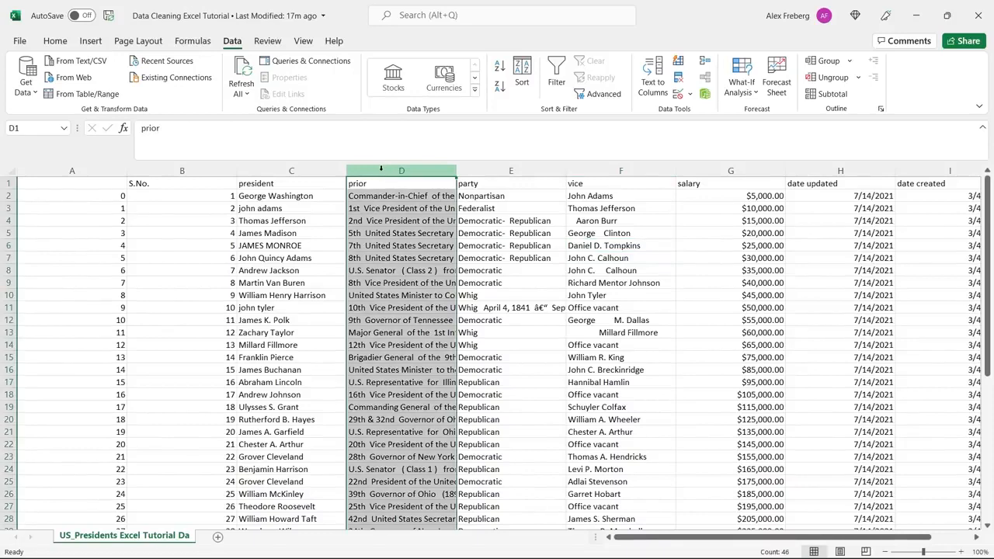
pyautogui.rightClick(381, 171)
pyautogui.click(415, 280)
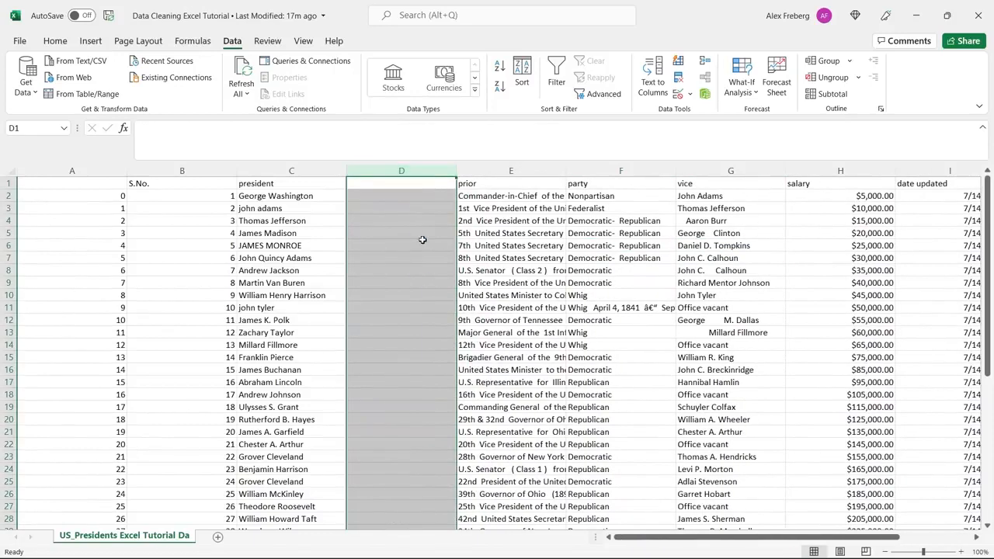
pyautogui.click(408, 199)
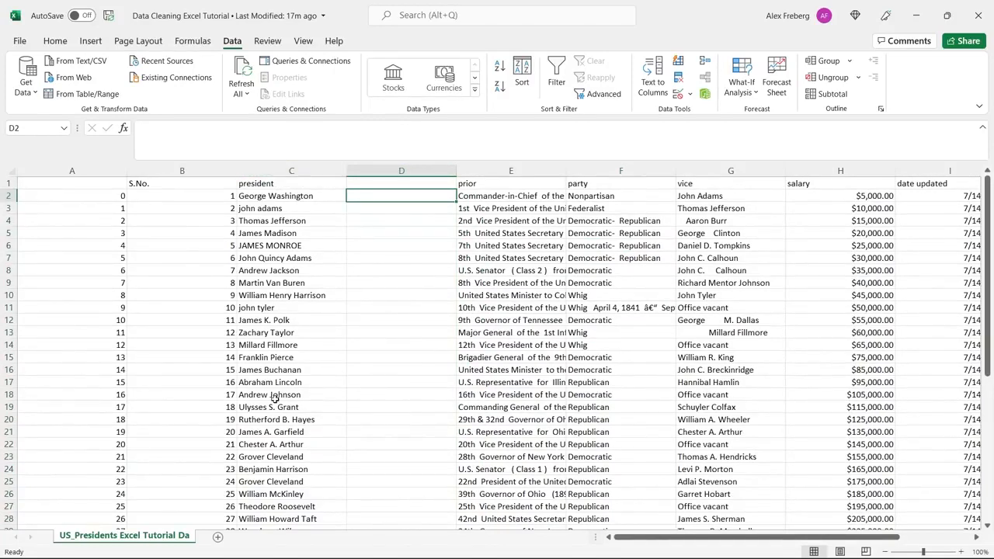
# Enter the formula =UPPER(C2) in cell D2 to convert the first president's name to uppercase.
pyautogui.click(289, 207)
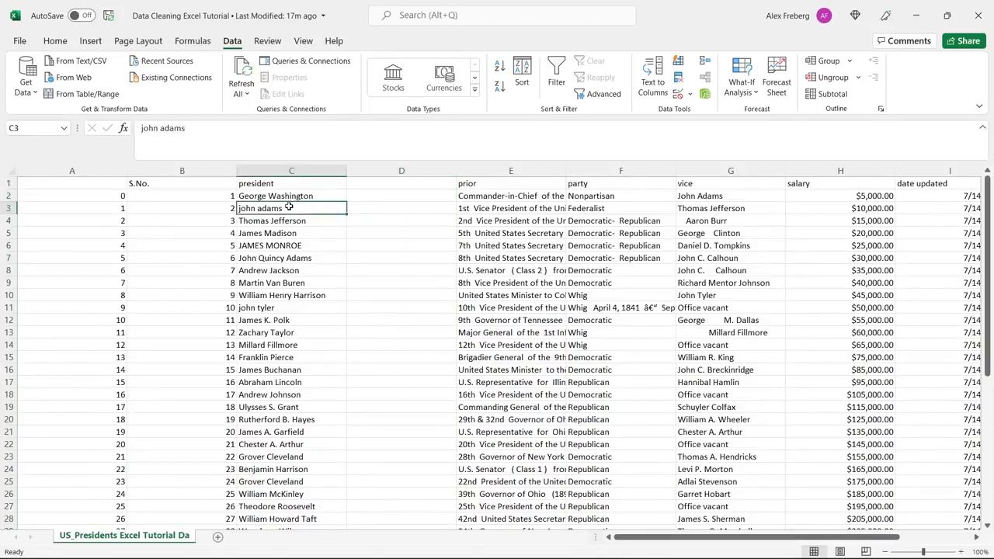
pyautogui.click(382, 195)
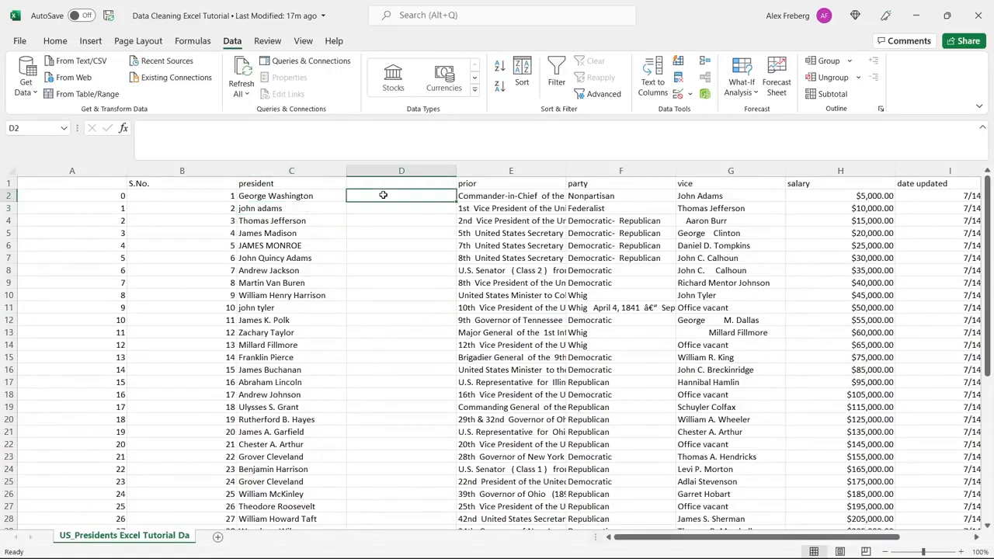
pyautogui.moveTo(311, 195); pyautogui.dragTo(299, 320)
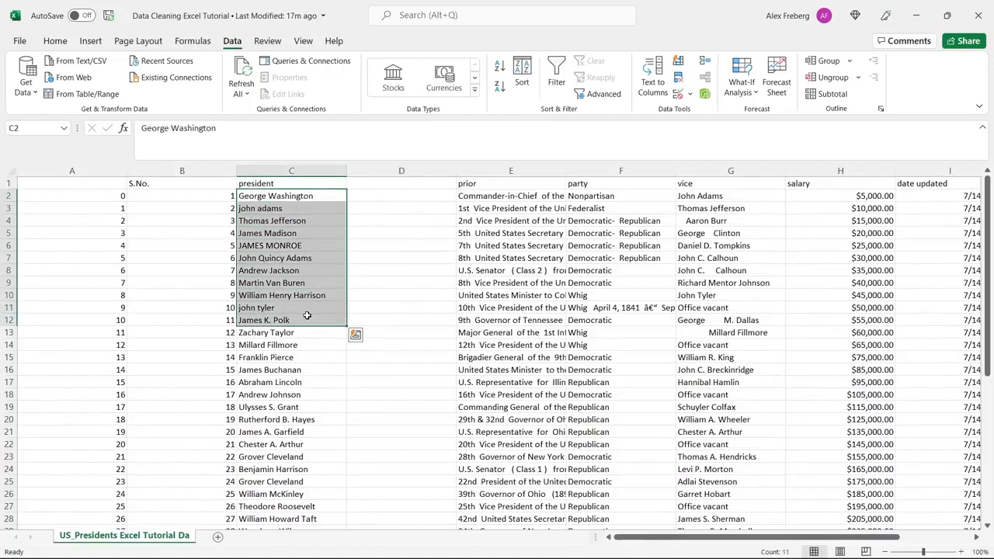
pyautogui.click(402, 195)
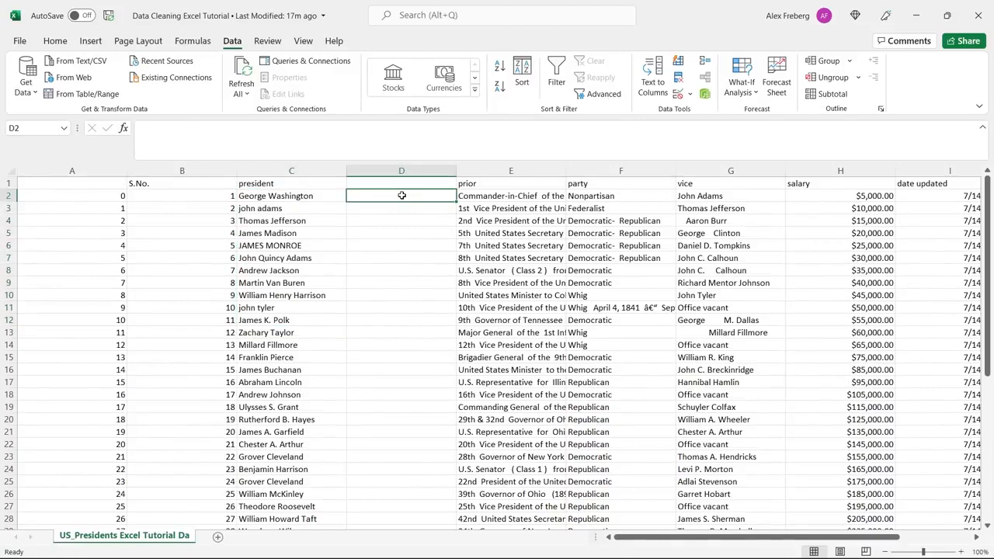
pyautogui.write('=UPPO')
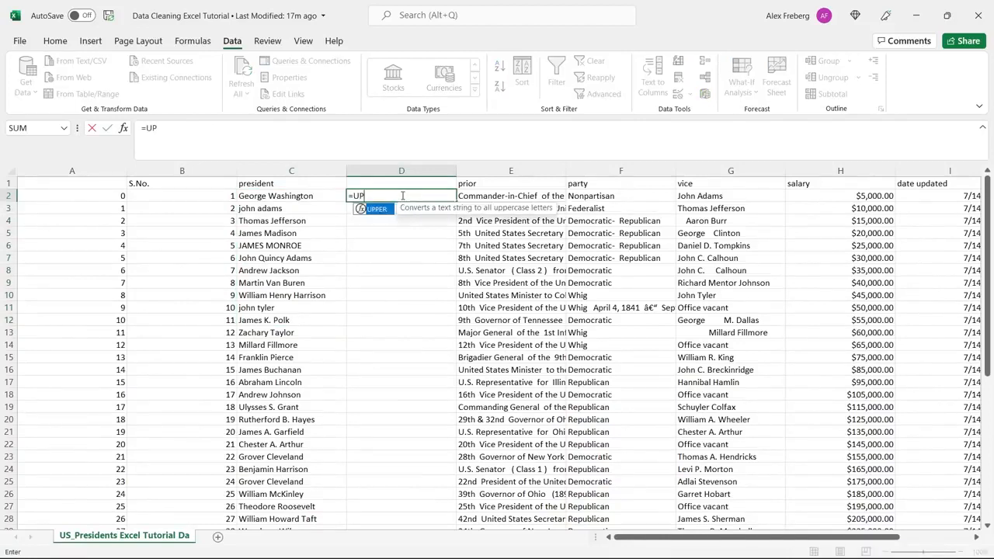
pyautogui.press('BackSpace')
pyautogui.write('ER(')
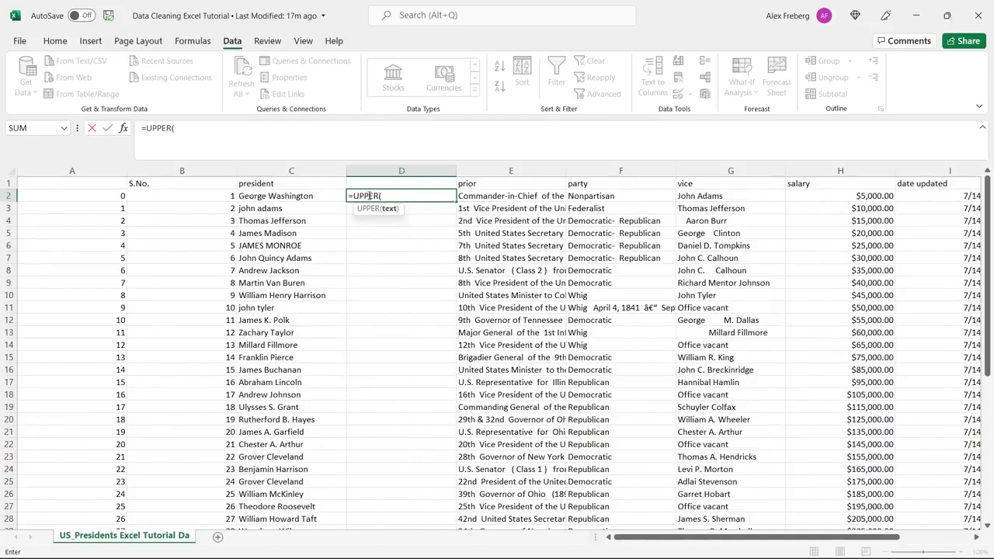
pyautogui.click(334, 195)
pyautogui.write(')')
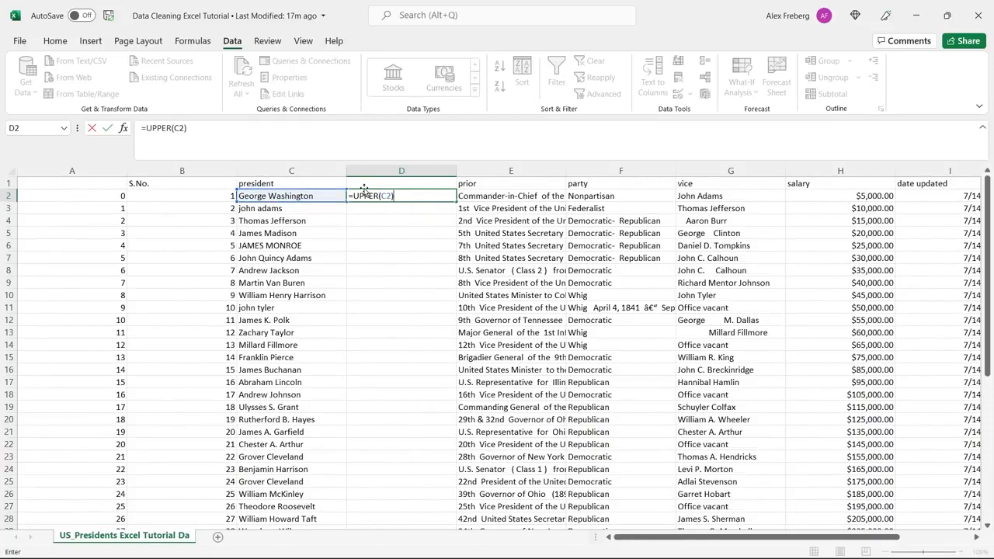
pyautogui.press('Return')
# Fill the UPPER formula from D2 down column D for every president in the table.
pyautogui.click(439, 195)
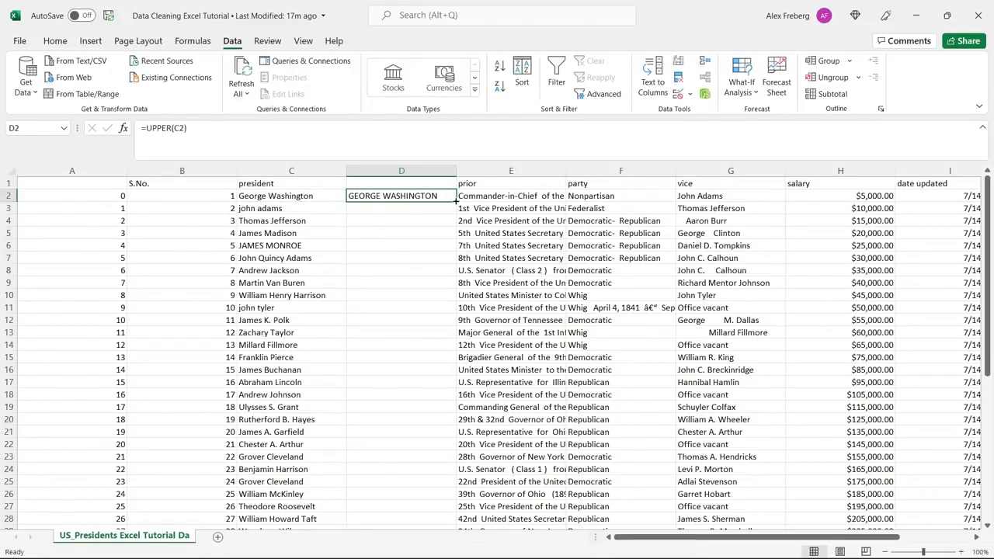
pyautogui.doubleClick(456, 201)
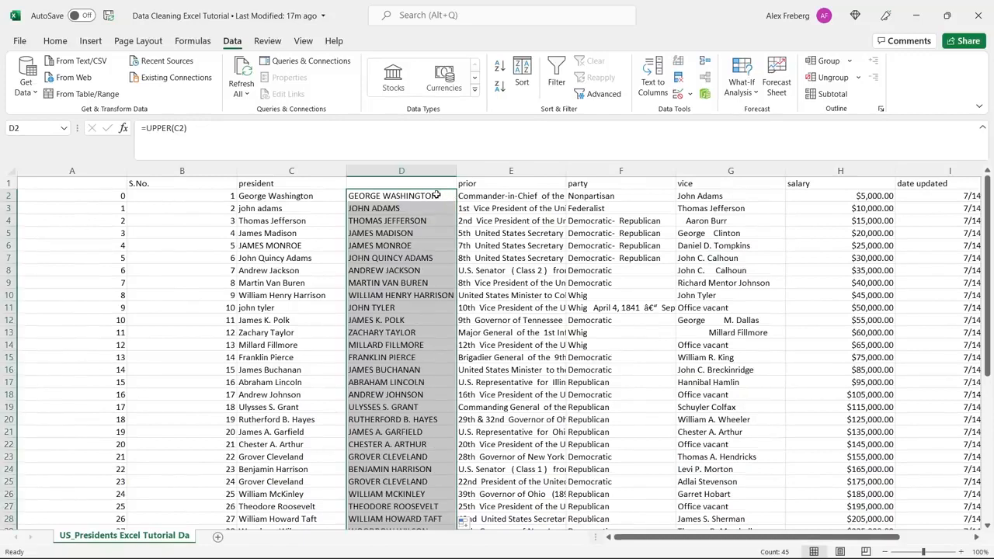
pyautogui.click(429, 223)
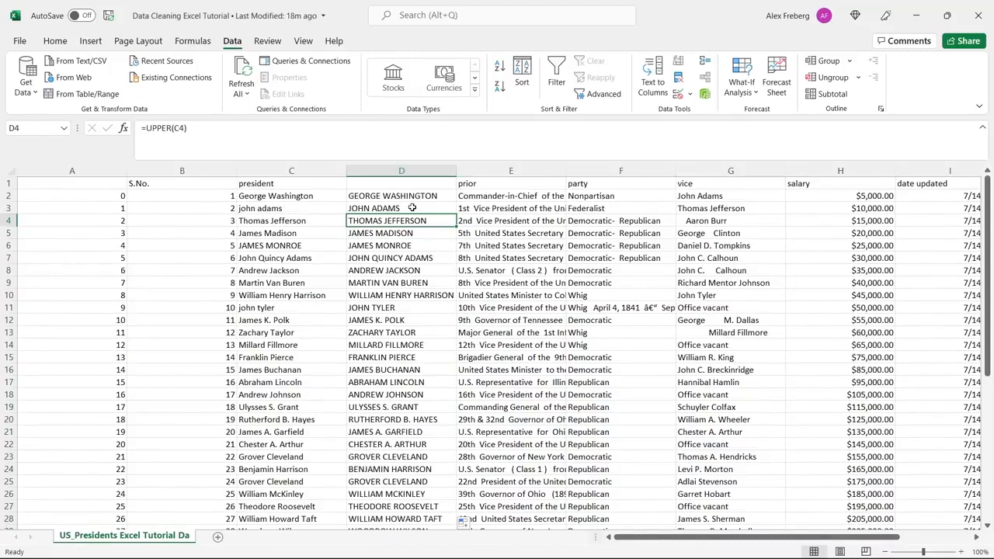
pyautogui.click(416, 195)
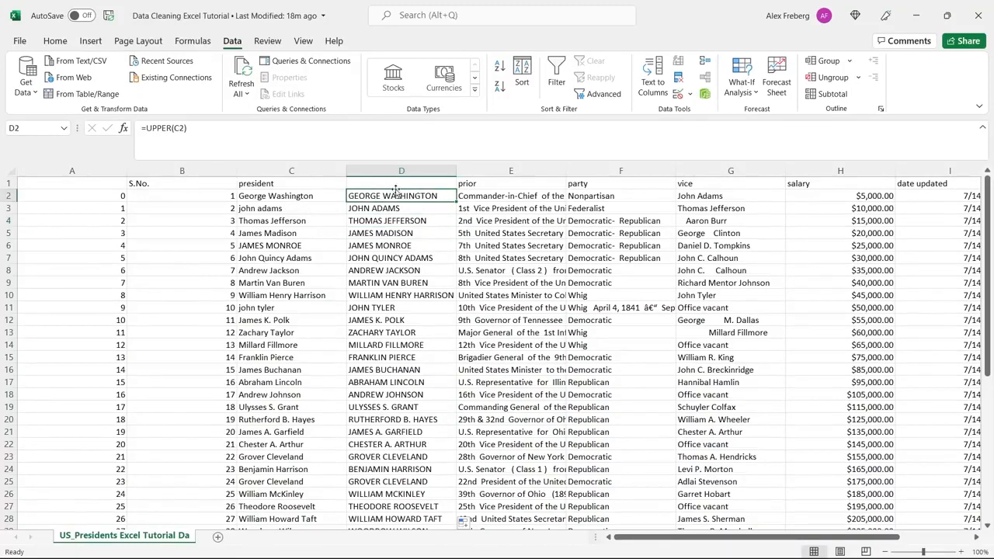
# Change the formula in D2 to =PROPER(C2) and fill it down column D for every president.
pyautogui.doubleClick(159, 129)
pyautogui.write('p')
pyautogui.press('BackSpace')
pyautogui.write('PROPER')
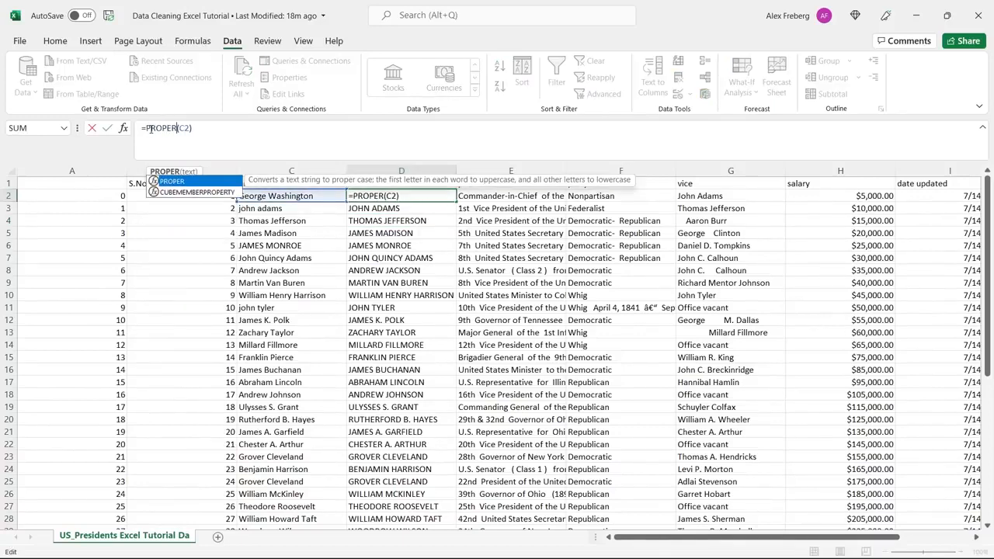
pyautogui.press('Return')
pyautogui.click(382, 197)
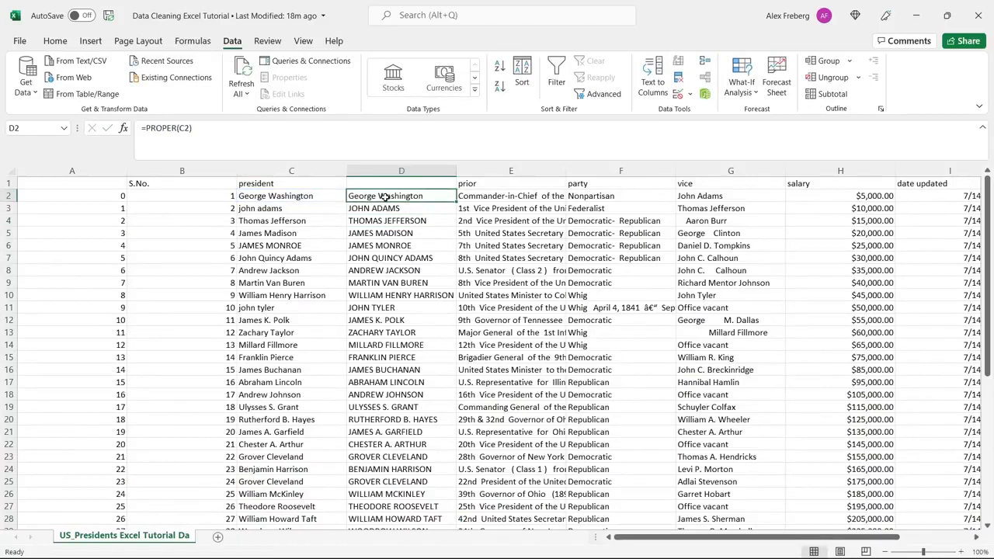
pyautogui.doubleClick(459, 197)
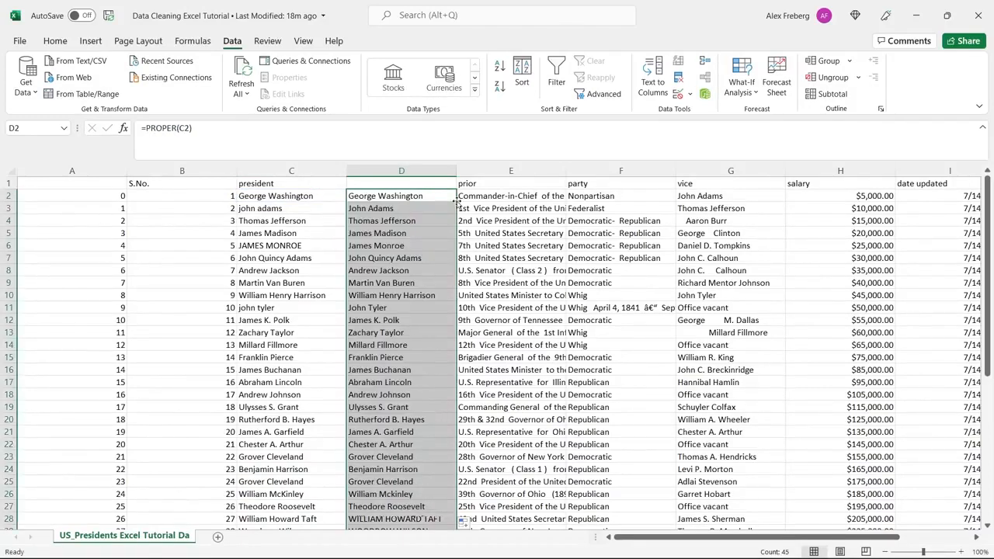
pyautogui.click(403, 208)
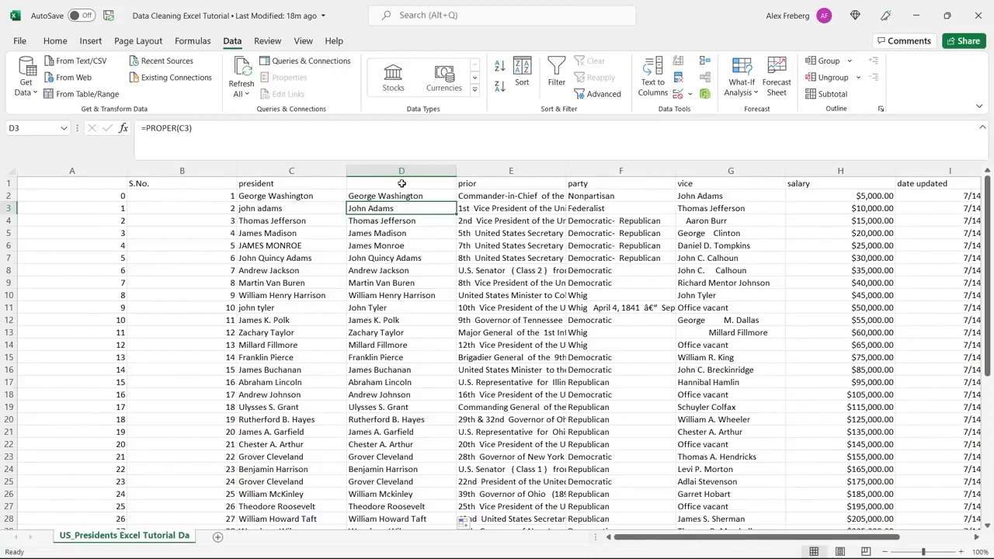
pyautogui.click(278, 243)
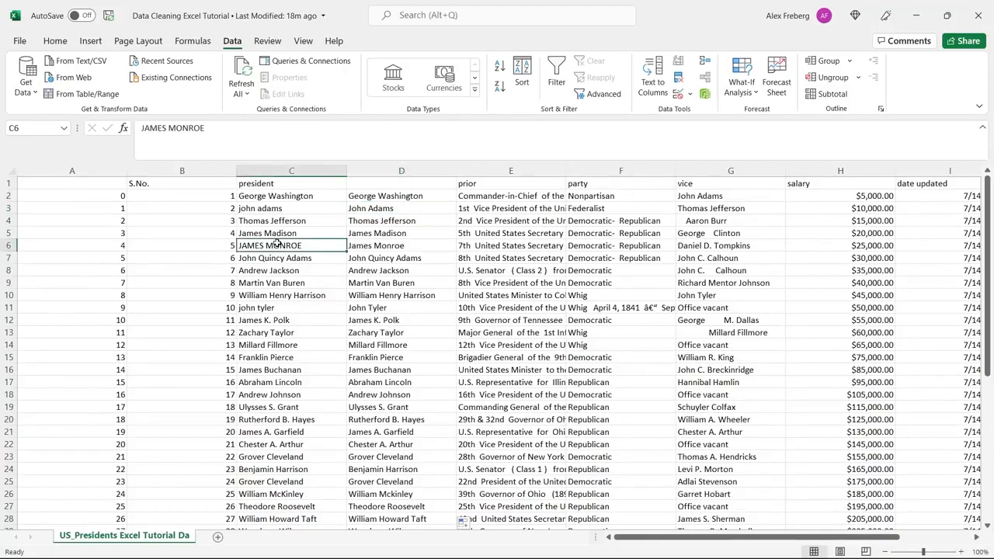
pyautogui.click(285, 210)
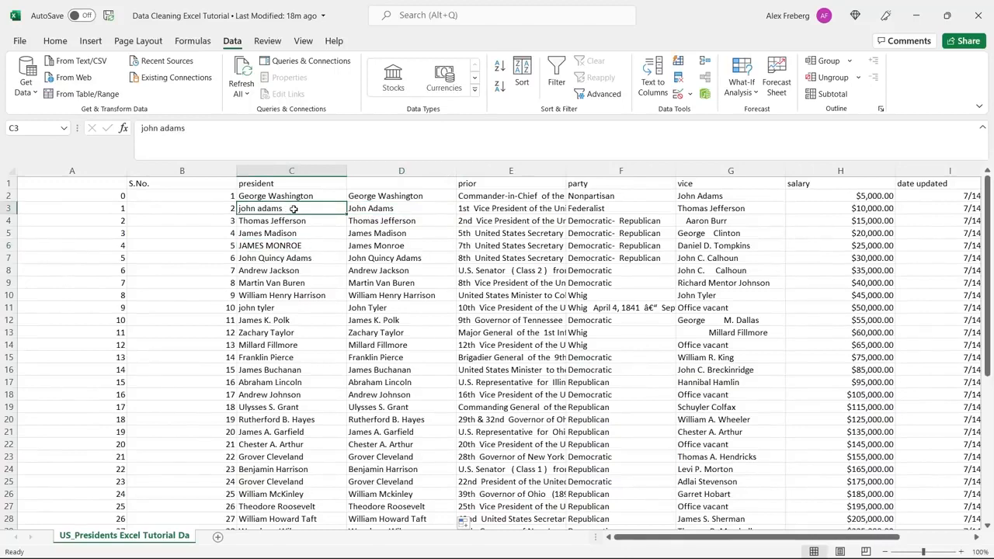
# Try the formula =LOWER(C2) in D2 and undo the change.
pyautogui.click(371, 198)
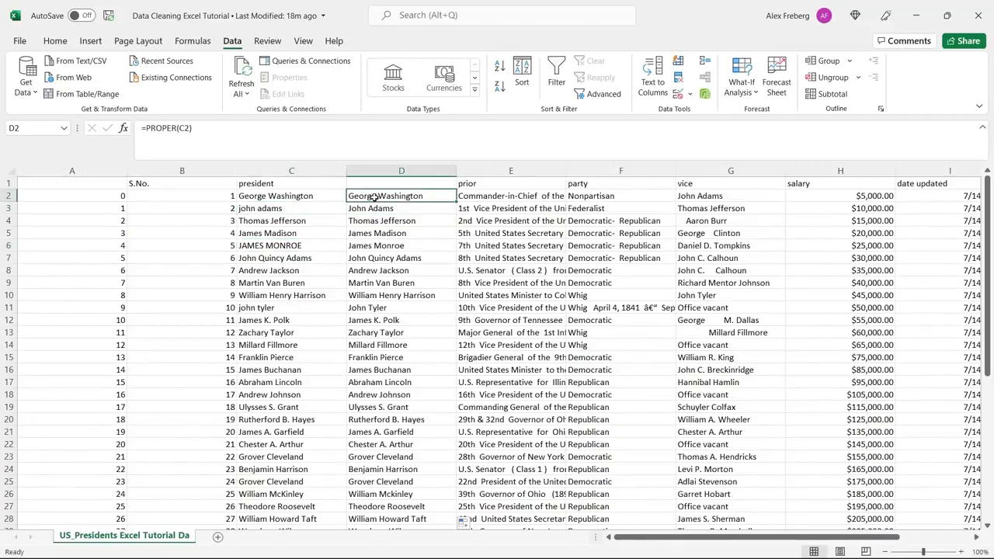
pyautogui.doubleClick(165, 130)
pyautogui.write('lower')
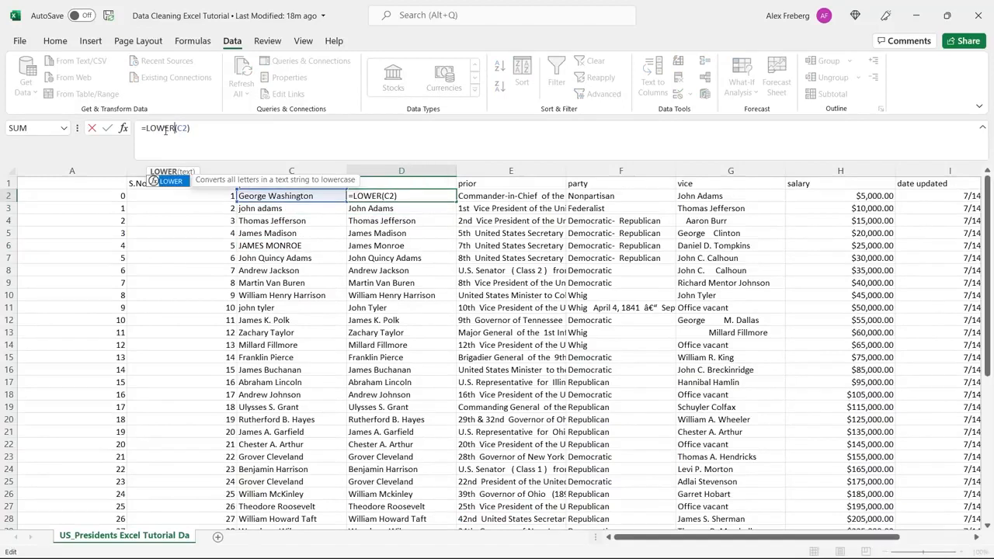
pyautogui.press('Return')
pyautogui.hotkey('ctrl', 'z')
# Enter the header president-fixed in D1 above the proper-case names.
pyautogui.click(404, 233)
pyautogui.doubleClick(401, 183)
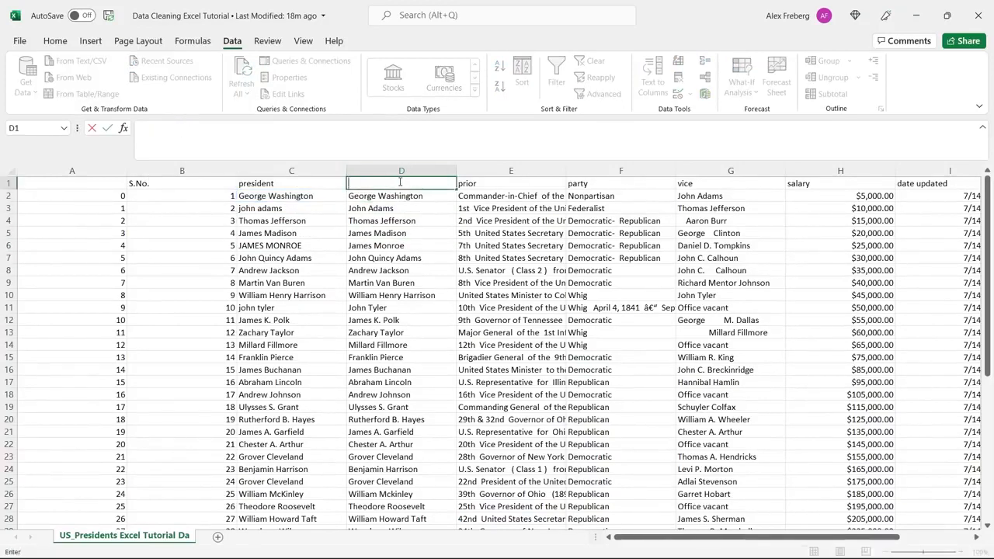
pyautogui.write('president')
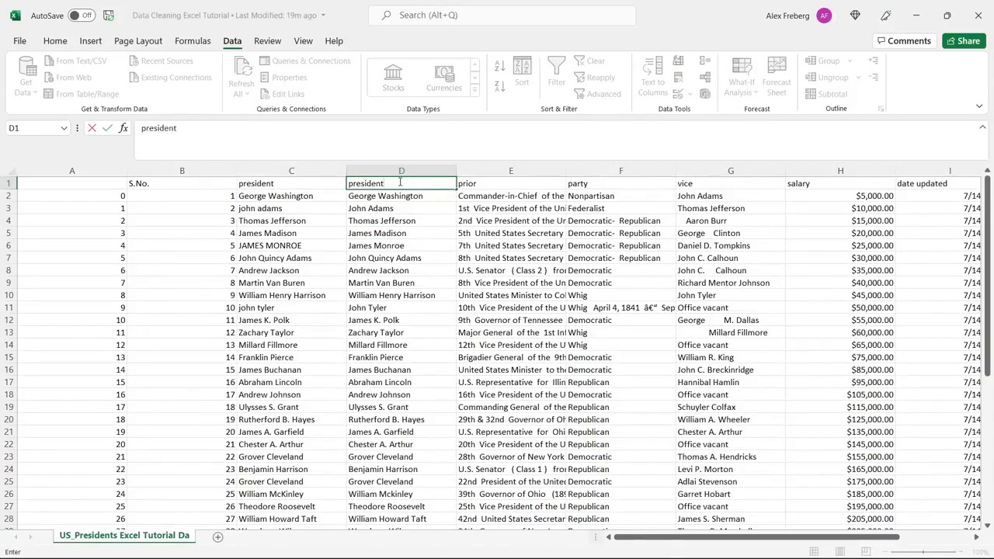
pyautogui.write('-fixed')
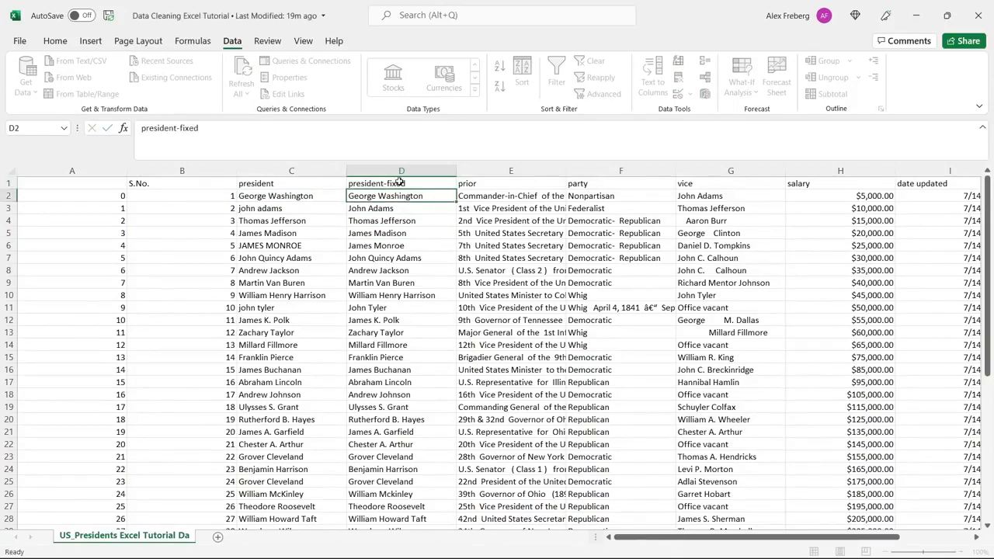
pyautogui.press('Return')
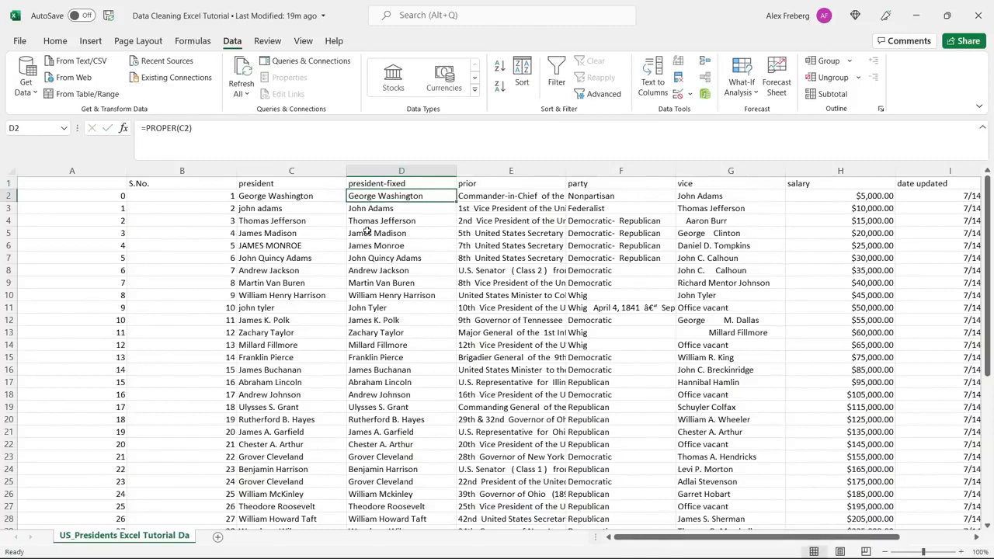
pyautogui.click(298, 246)
pyautogui.click(303, 208)
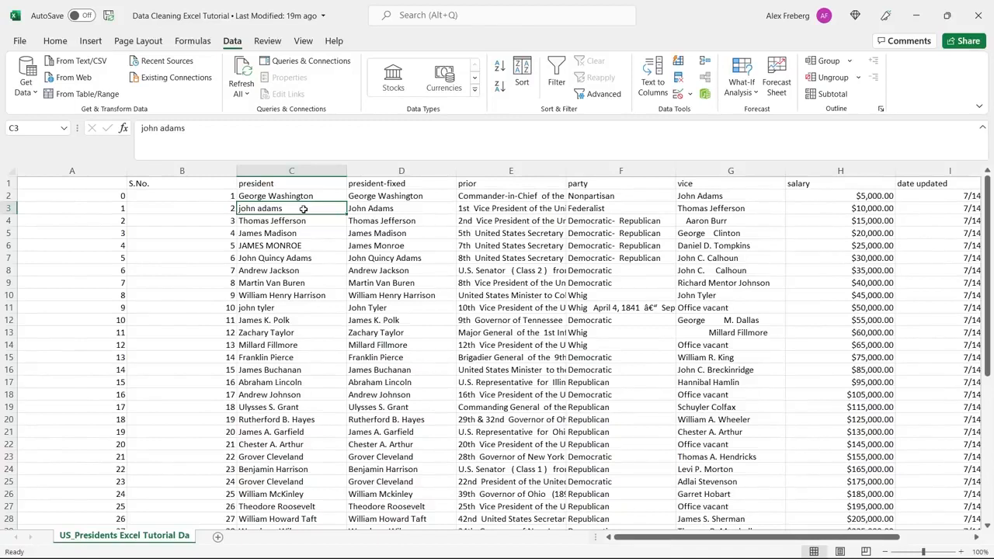
pyautogui.click(297, 244)
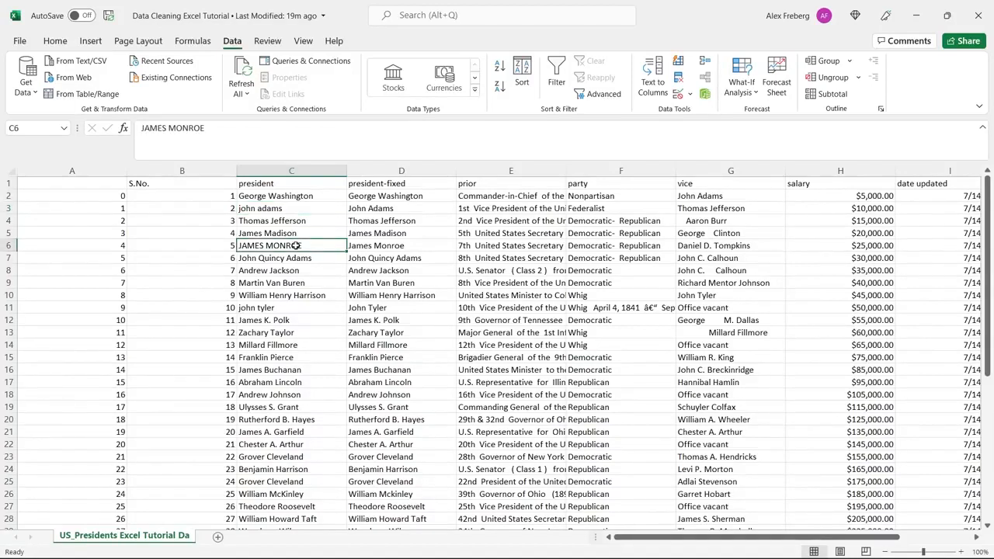
pyautogui.click(332, 205)
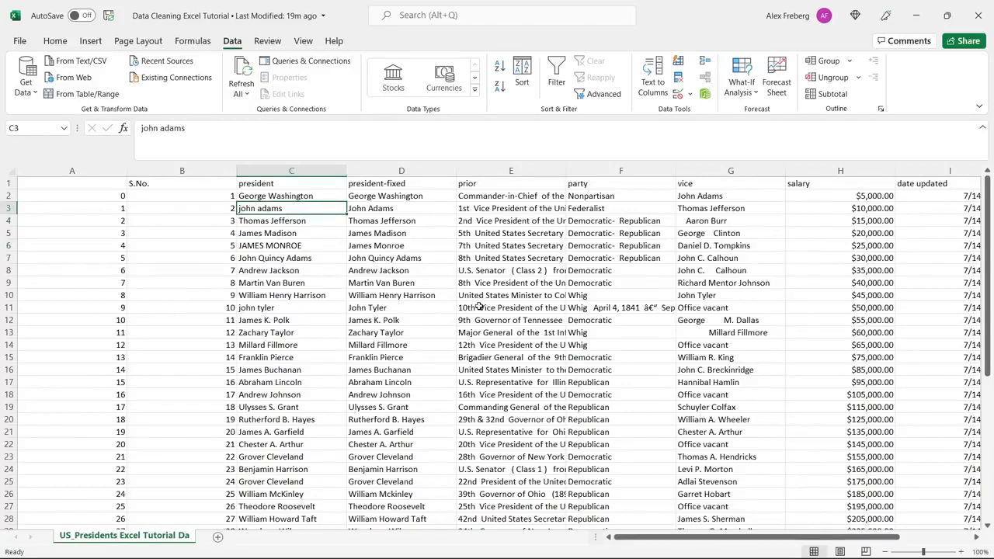
# Widen the prior column to read its full entries, ending with a width moderately larger than its original one.
pyautogui.moveTo(694, 540); pyautogui.dragTo(768, 541)
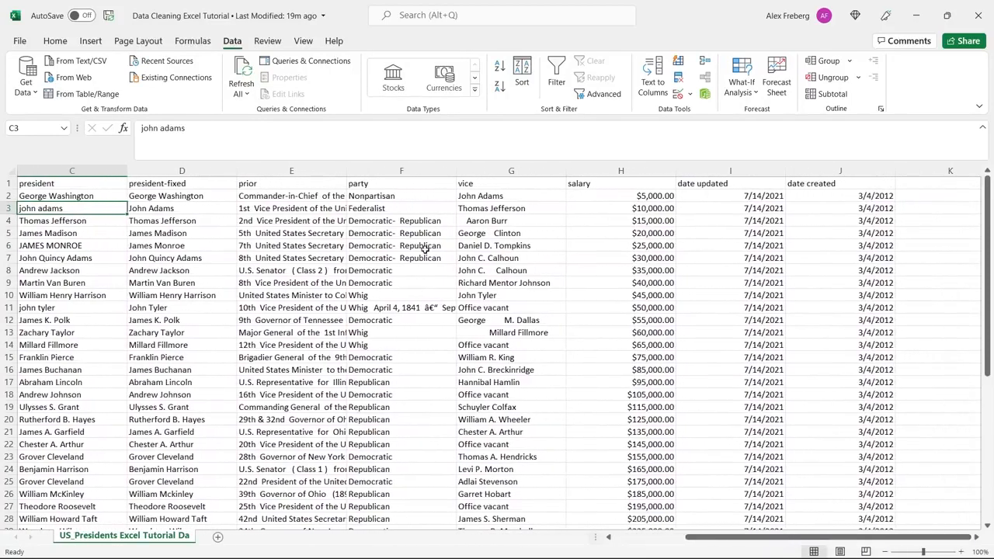
pyautogui.click(322, 183)
pyautogui.moveTo(347, 172); pyautogui.dragTo(518, 172)
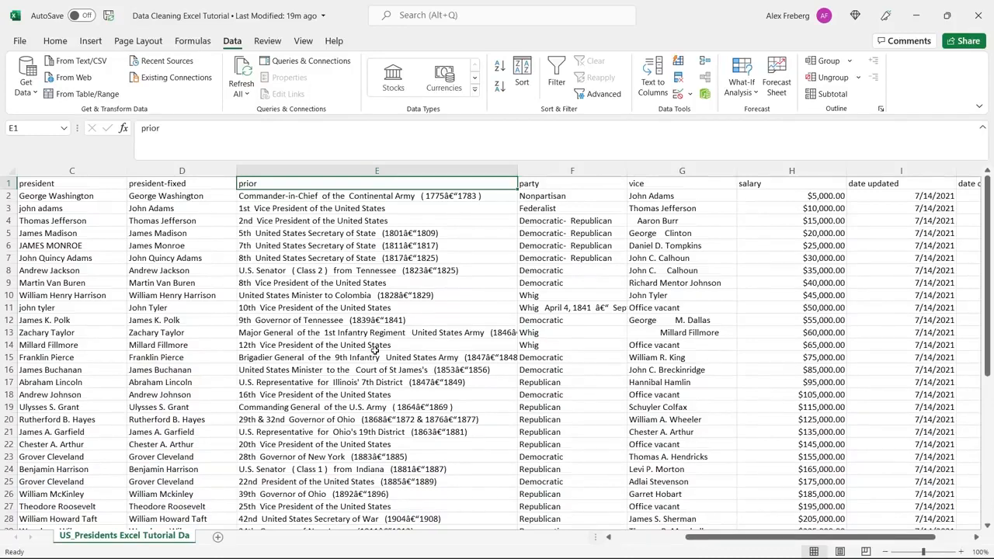
pyautogui.moveTo(514, 165); pyautogui.dragTo(387, 173)
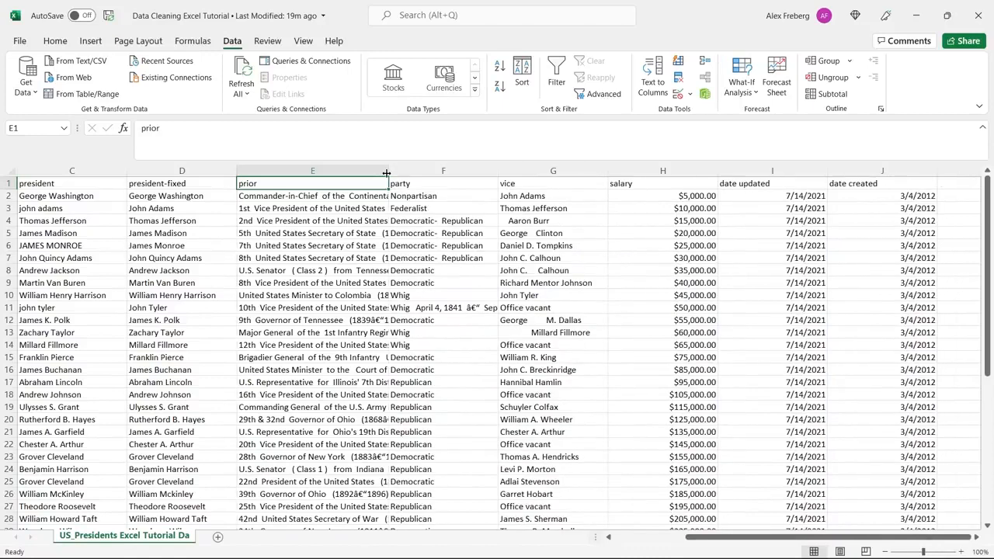
# Turn on filtering for the whole table and review the distinct values in the party column's filter list.
pyautogui.click(439, 169)
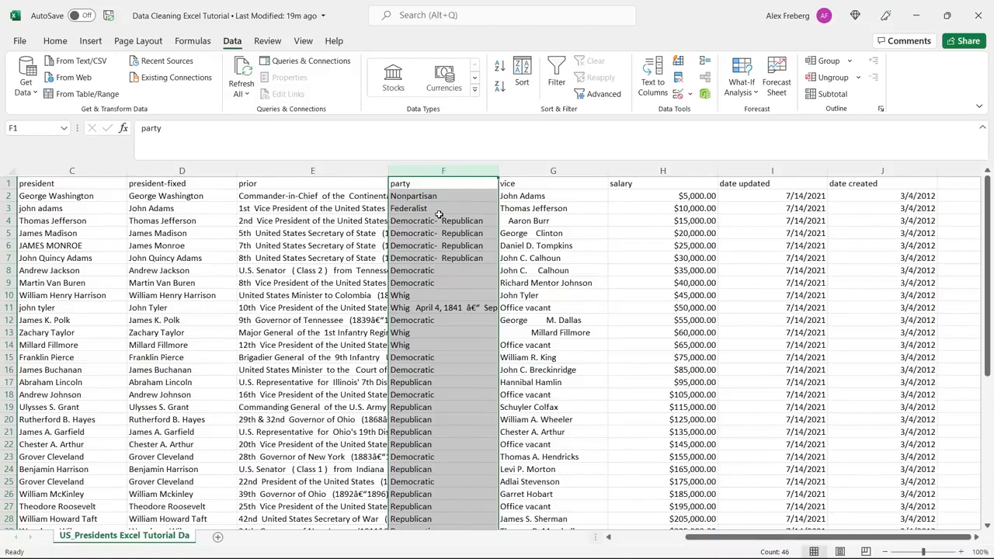
pyautogui.click(462, 293)
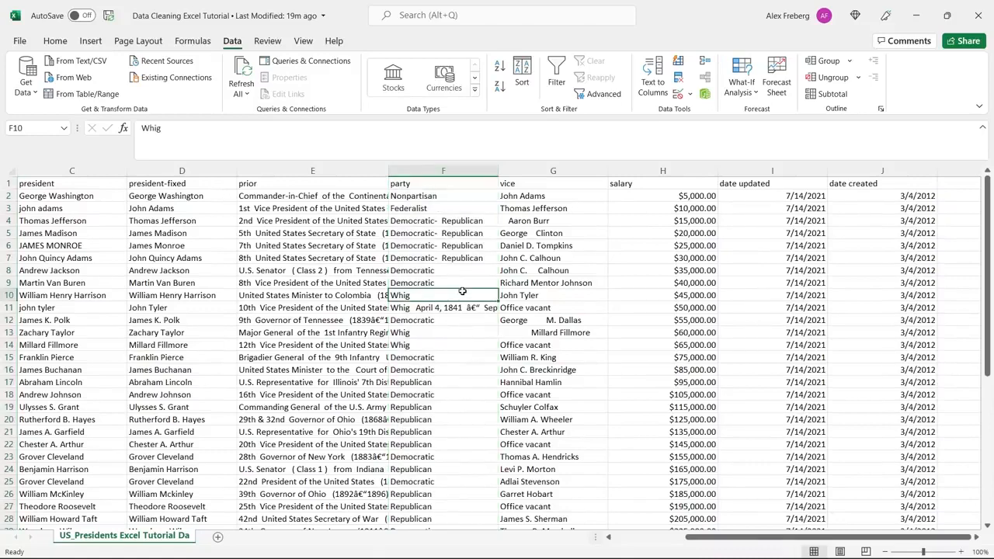
pyautogui.click(11, 172)
pyautogui.click(556, 78)
pyautogui.click(486, 186)
pyautogui.click(493, 186)
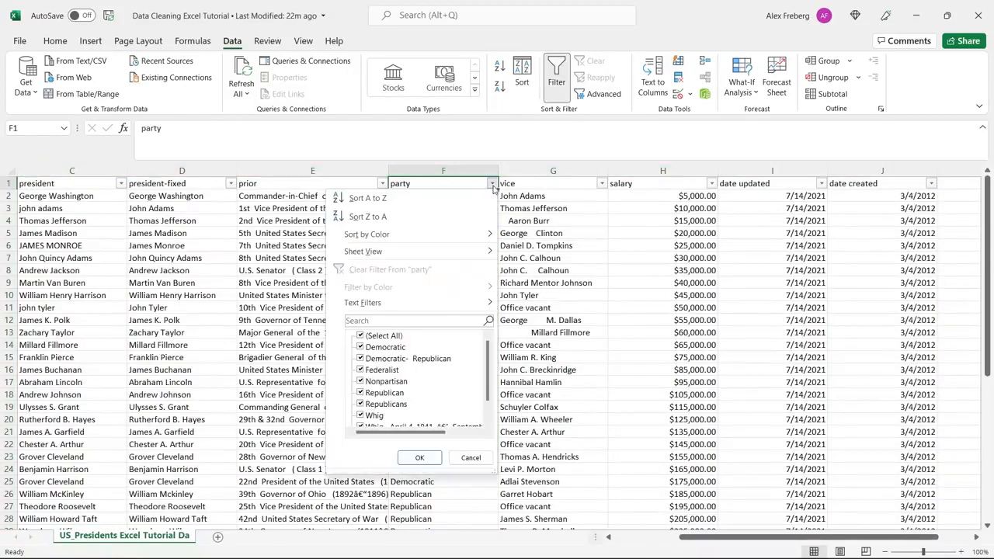
pyautogui.moveTo(488, 353); pyautogui.dragTo(488, 361)
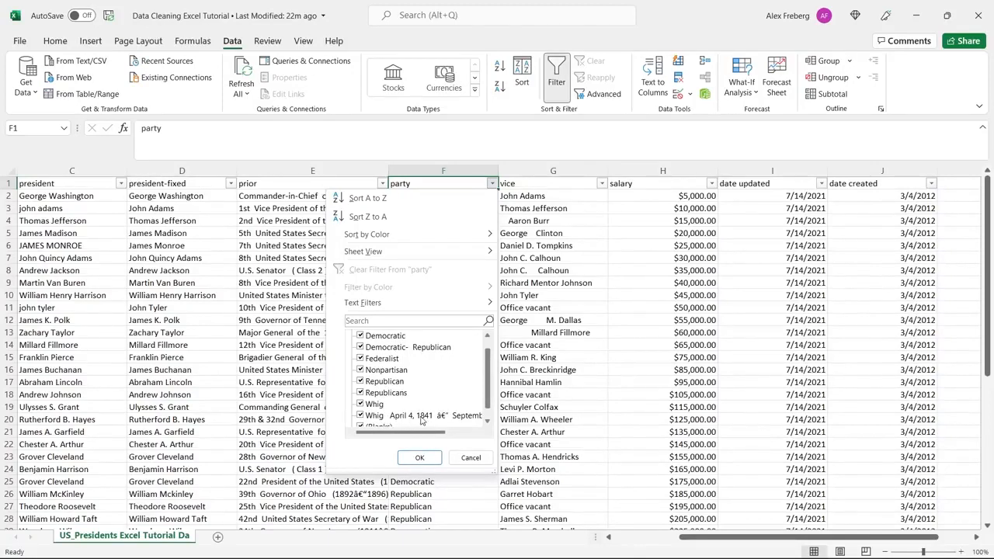
pyautogui.scroll(-1, 488, 386)
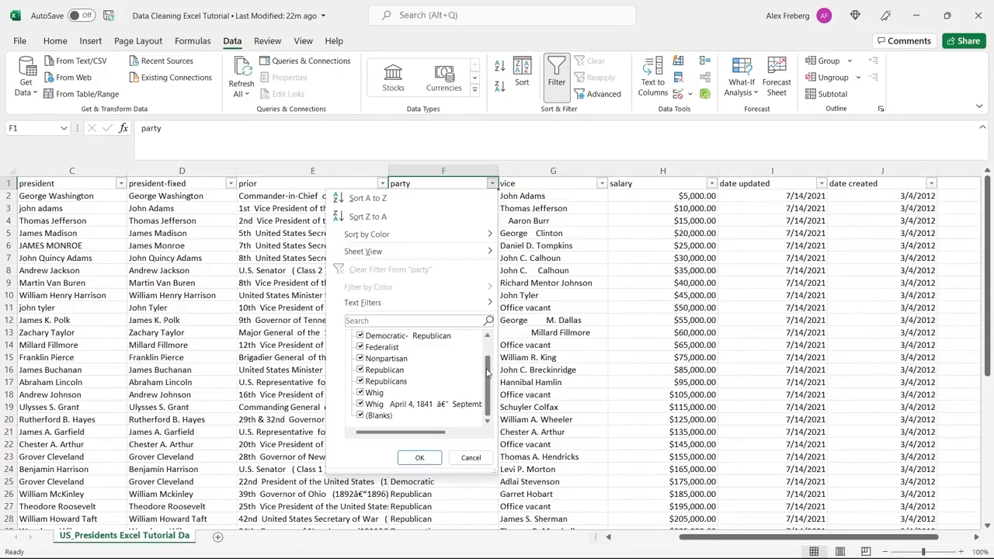
pyautogui.scroll(2, 486, 374)
# Filter the party column to show only the Republican and Republicans entries.
pyautogui.click(388, 338)
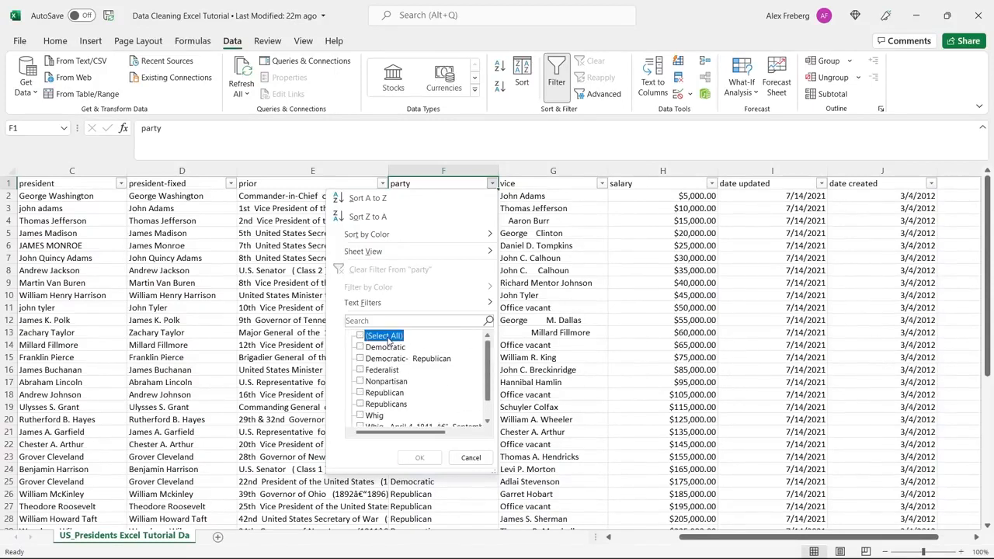
pyautogui.scroll(-2, 486, 360)
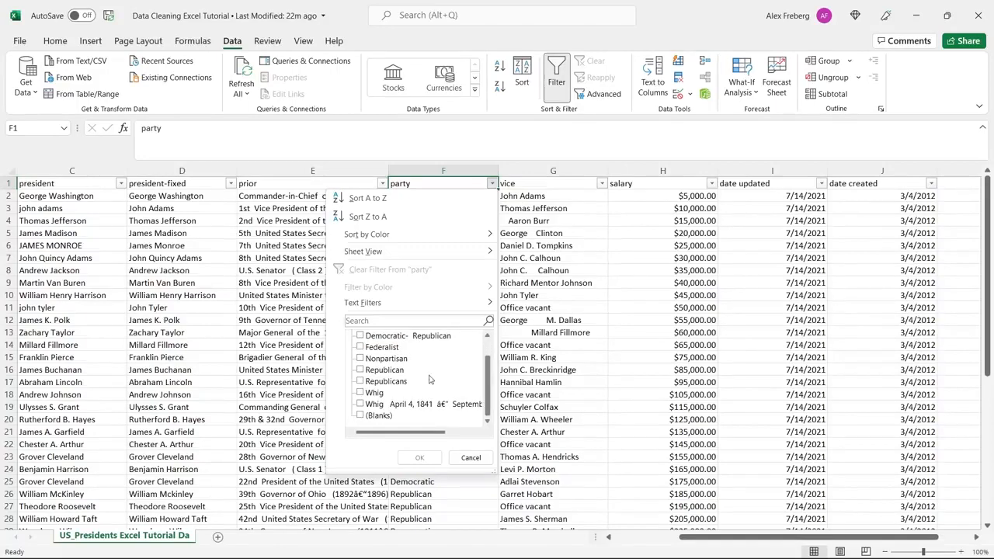
pyautogui.click(361, 370)
pyautogui.click(360, 381)
pyautogui.click(419, 456)
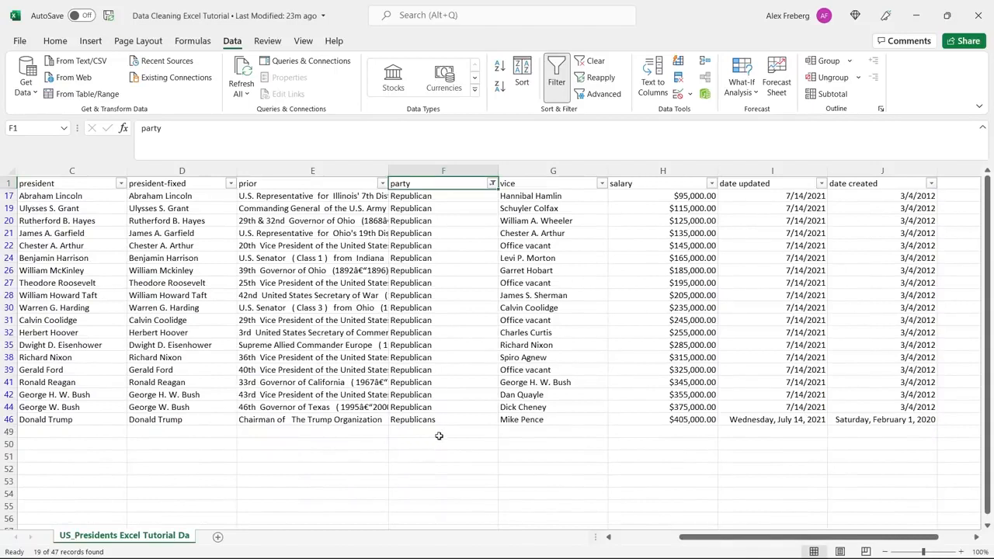
# Replace the Republicans entry in F46 with the Republican value copied from F44.
pyautogui.moveTo(450, 197); pyautogui.dragTo(453, 433)
pyautogui.click(454, 424)
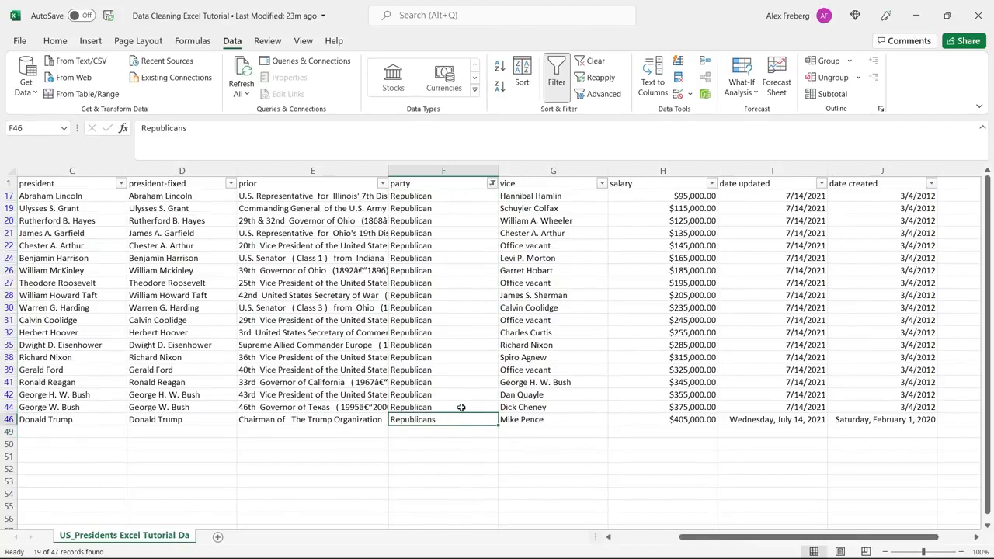
pyautogui.click(461, 406)
pyautogui.hotkey('ctrl', 'c')
pyautogui.click(456, 420)
pyautogui.hotkey('ctrl', 'v')
pyautogui.click(449, 436)
pyautogui.doubleClick(449, 434)
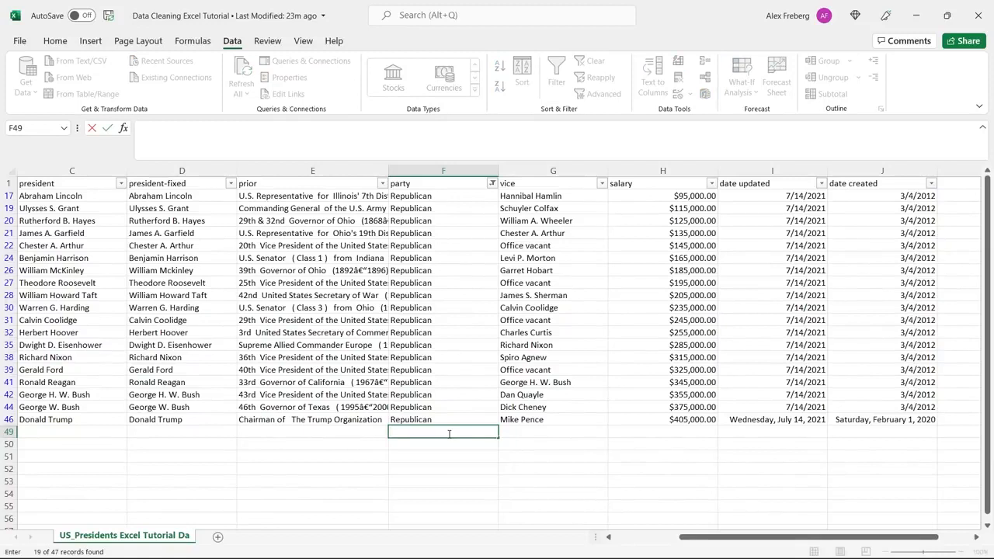
pyautogui.click(444, 444)
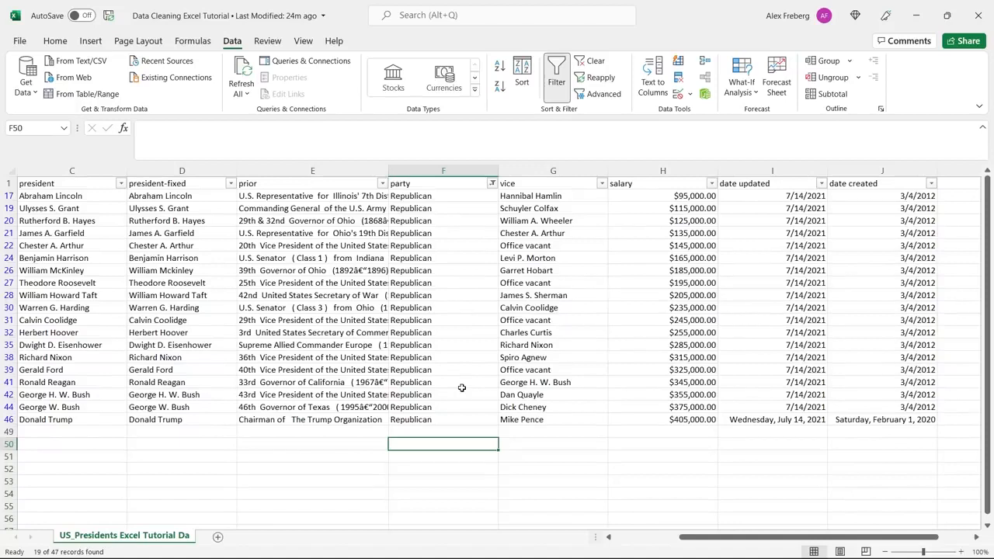
# Change the party filter to show only Whig and the Whig entry containing the April 4, 1841 date.
pyautogui.click(491, 183)
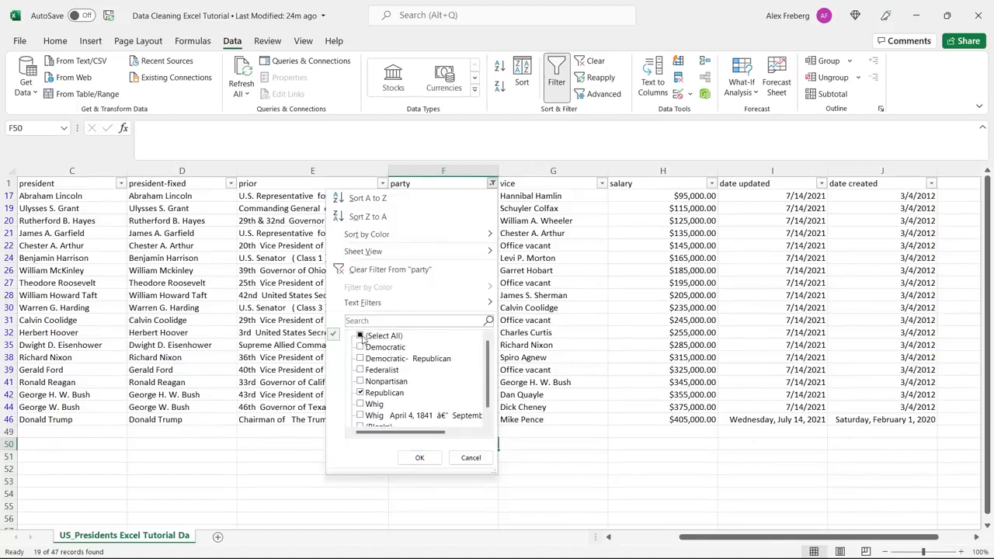
pyautogui.click(361, 394)
pyautogui.click(361, 393)
pyautogui.click(360, 403)
pyautogui.click(360, 415)
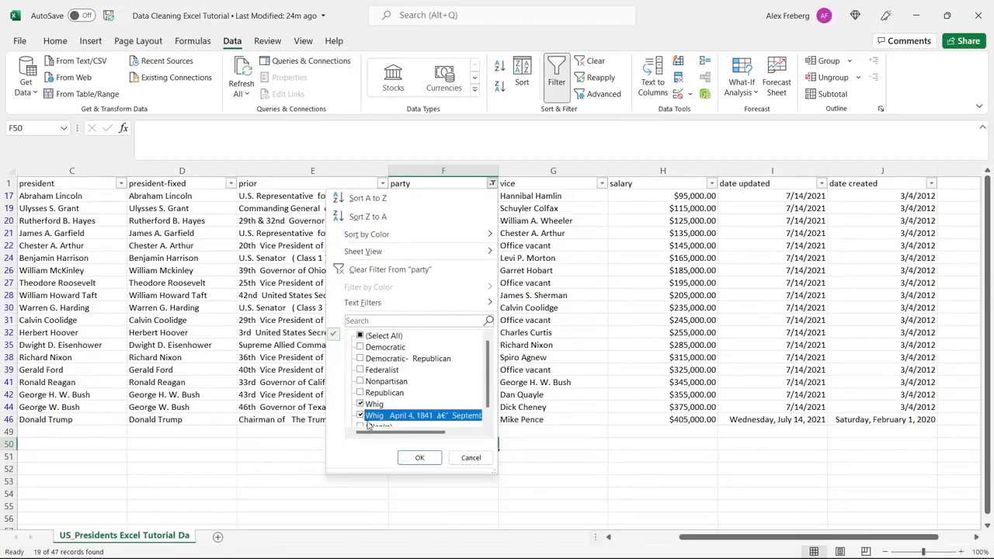
pyautogui.click(419, 458)
# Replace the dated Whig entry in F11 with the plain Whig value copied from F13.
pyautogui.click(417, 208)
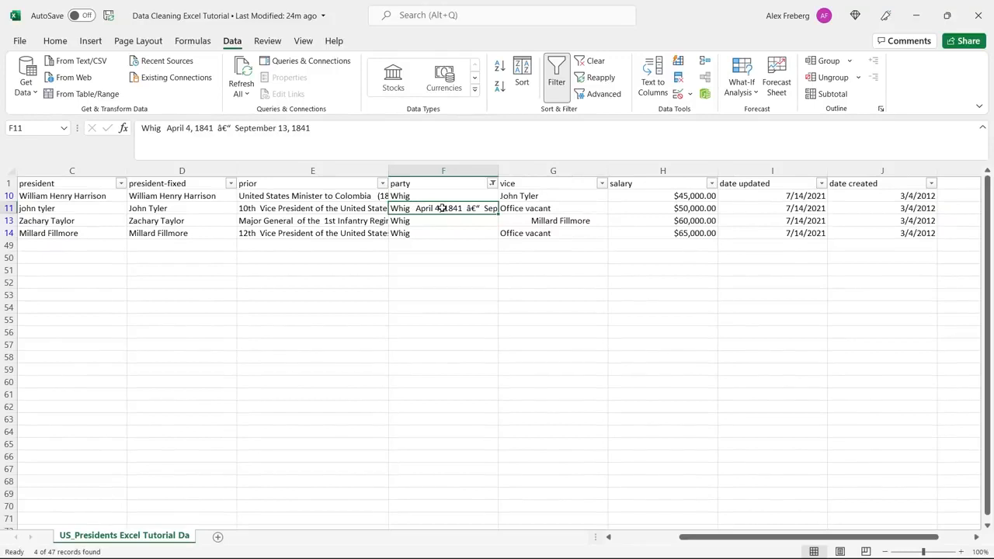
pyautogui.click(440, 222)
pyautogui.hotkey('ctrl', 'c')
pyautogui.click(448, 203)
pyautogui.hotkey('ctrl', 'v')
pyautogui.click(443, 233)
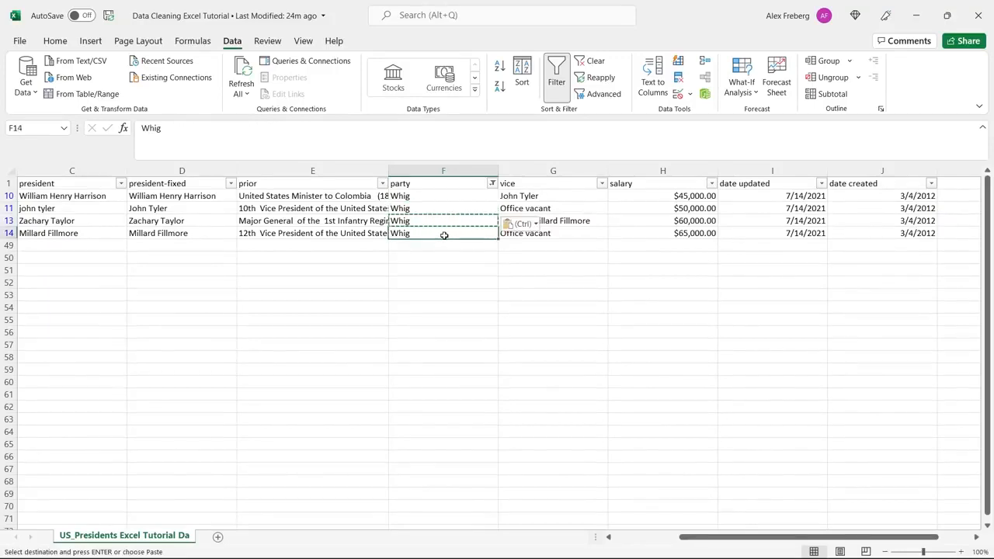
pyautogui.click(441, 248)
# Filter the party column to show only the blank entries.
pyautogui.click(492, 183)
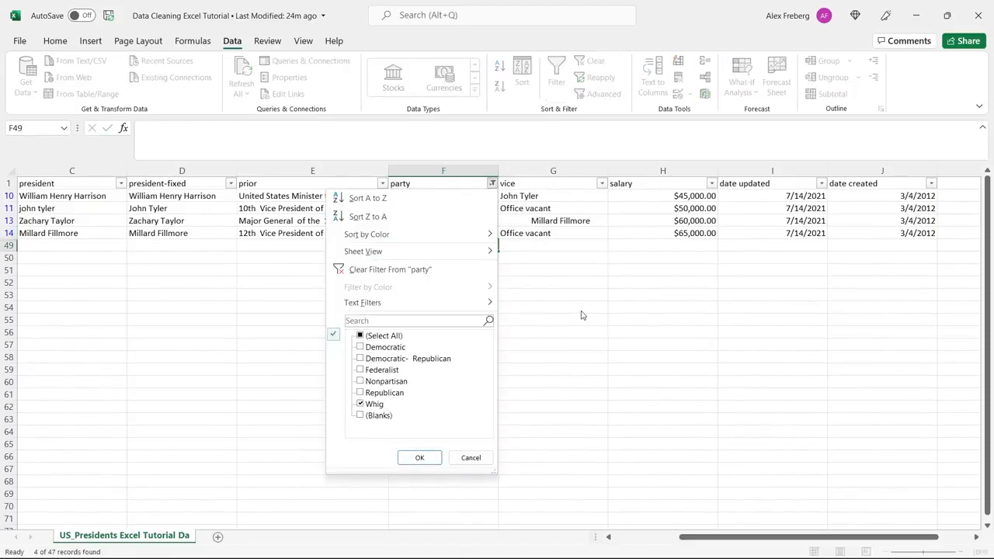
pyautogui.click(396, 340)
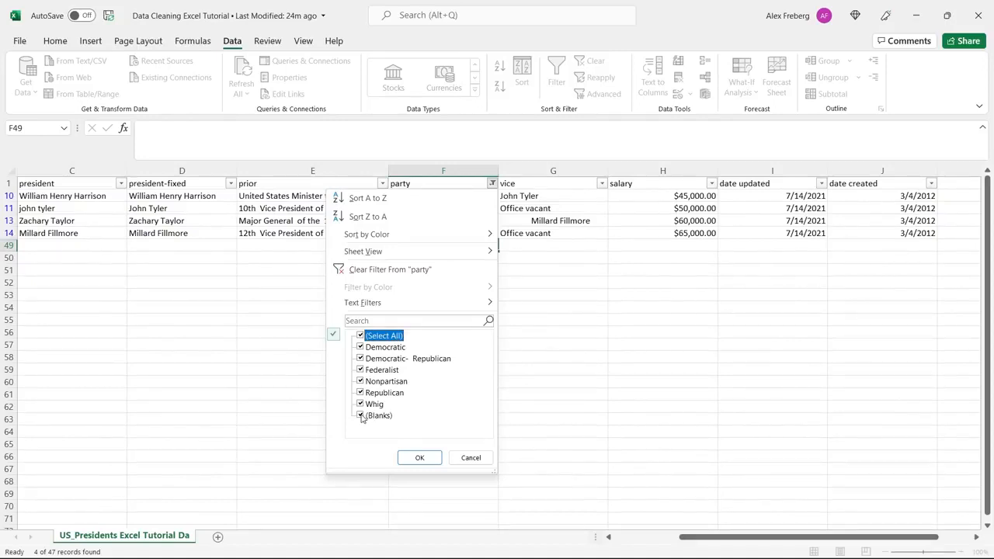
pyautogui.click(360, 336)
pyautogui.click(360, 416)
pyautogui.click(419, 458)
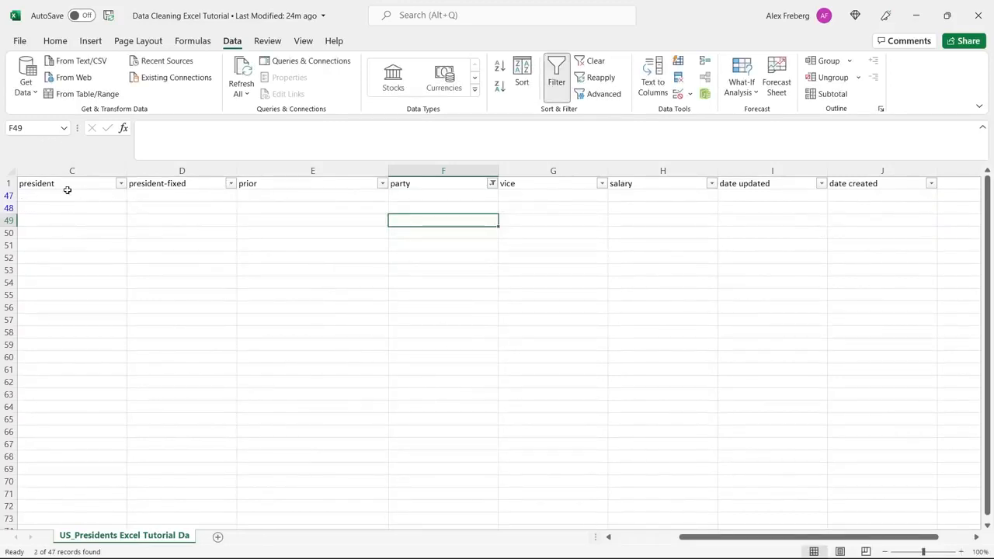
# Reset the party filter so that all entries are shown.
pyautogui.click(492, 184)
pyautogui.click(382, 336)
pyautogui.click(419, 458)
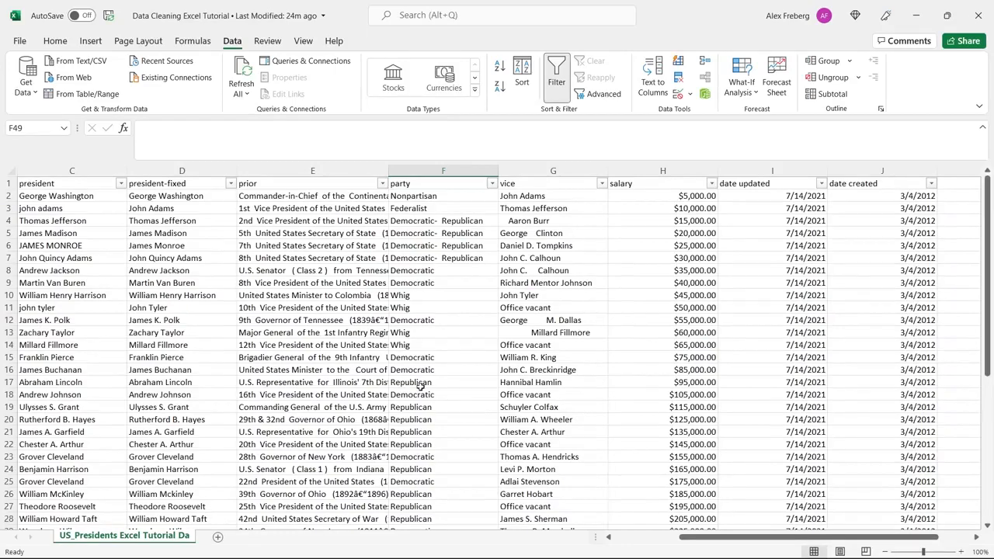
# Examine the empty rows 47 and 48 below the data and the Democratic-Republican party entries in F4:F7.
pyautogui.scroll(-8, 426, 382)
pyautogui.scroll(-1, 427, 382)
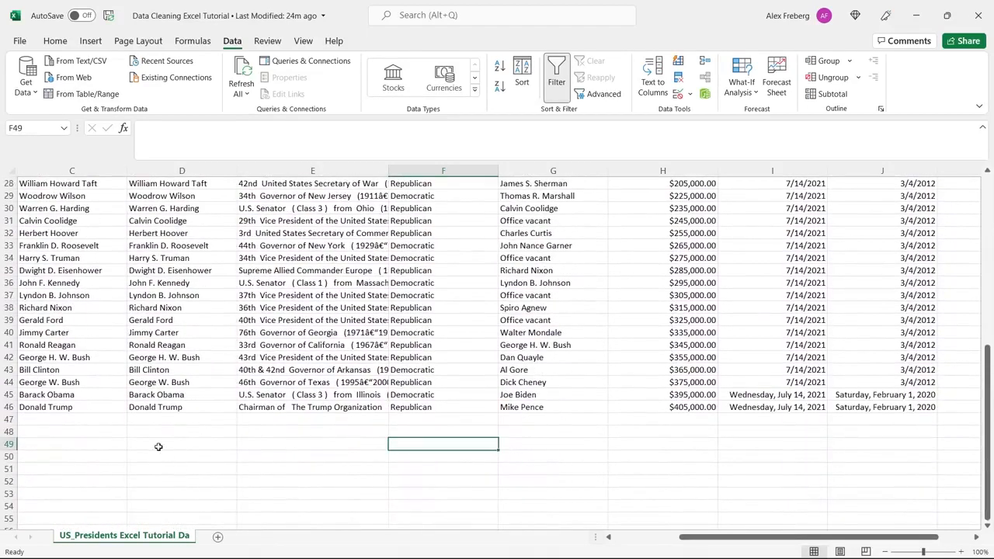
pyautogui.moveTo(98, 418); pyautogui.dragTo(599, 432)
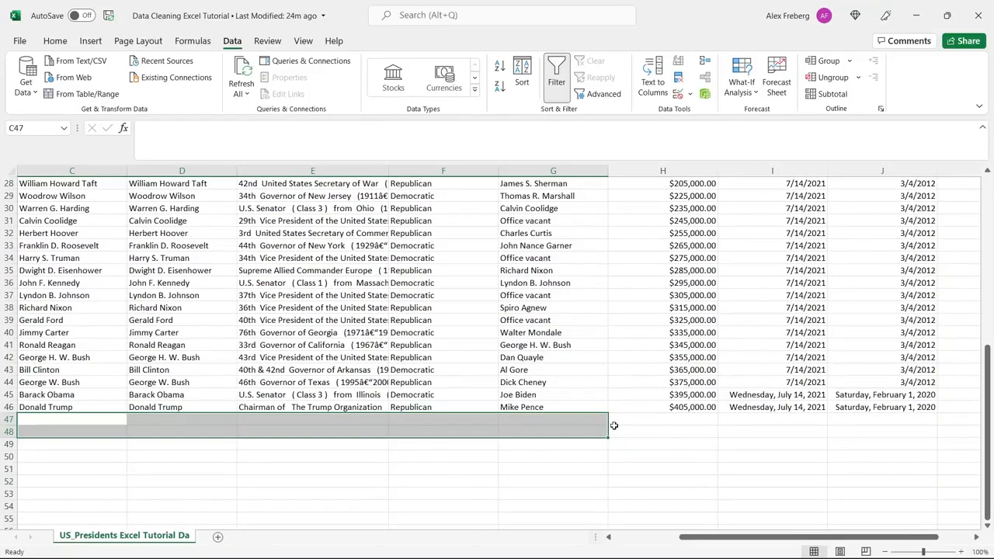
pyautogui.click(639, 426)
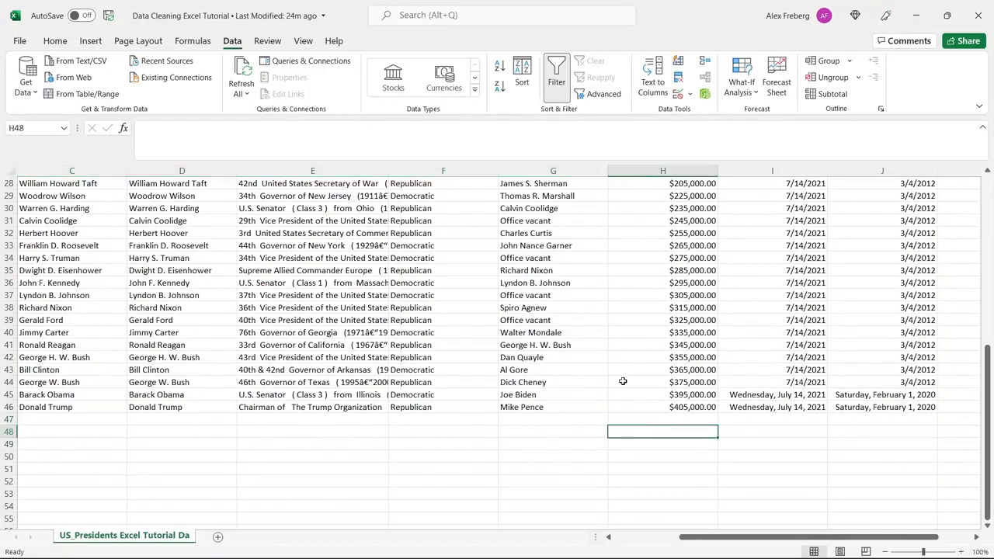
pyautogui.scroll(9, 482, 367)
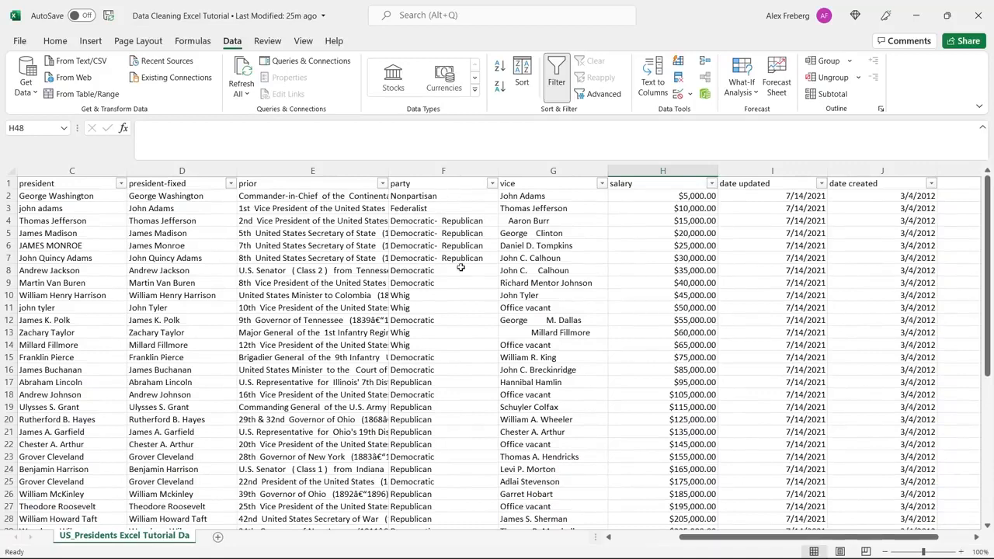
pyautogui.click(461, 220)
pyautogui.moveTo(462, 218); pyautogui.dragTo(464, 258)
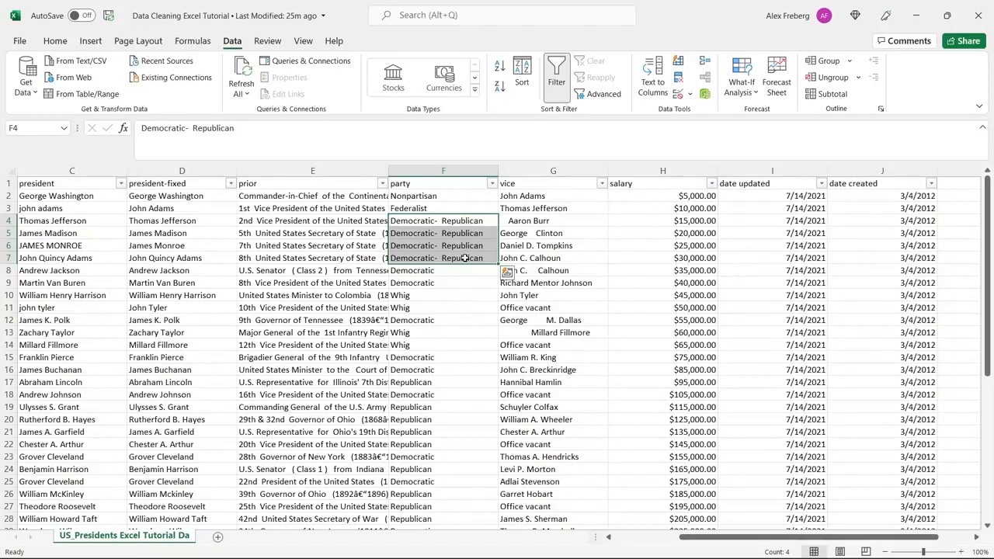
pyautogui.click(596, 236)
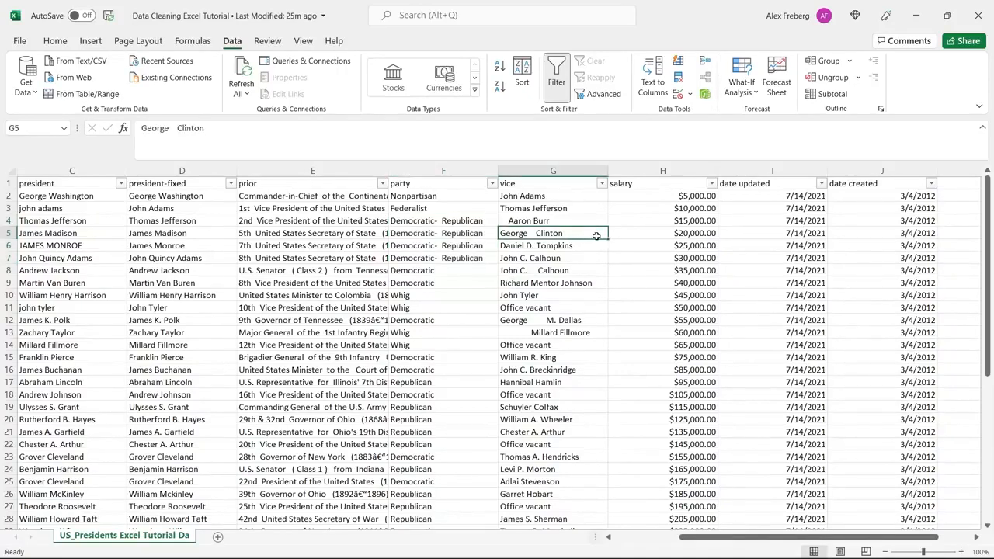
# Insert a new empty column between the vice and salary columns.
pyautogui.click(656, 172)
pyautogui.rightClick(657, 173)
pyautogui.click(690, 287)
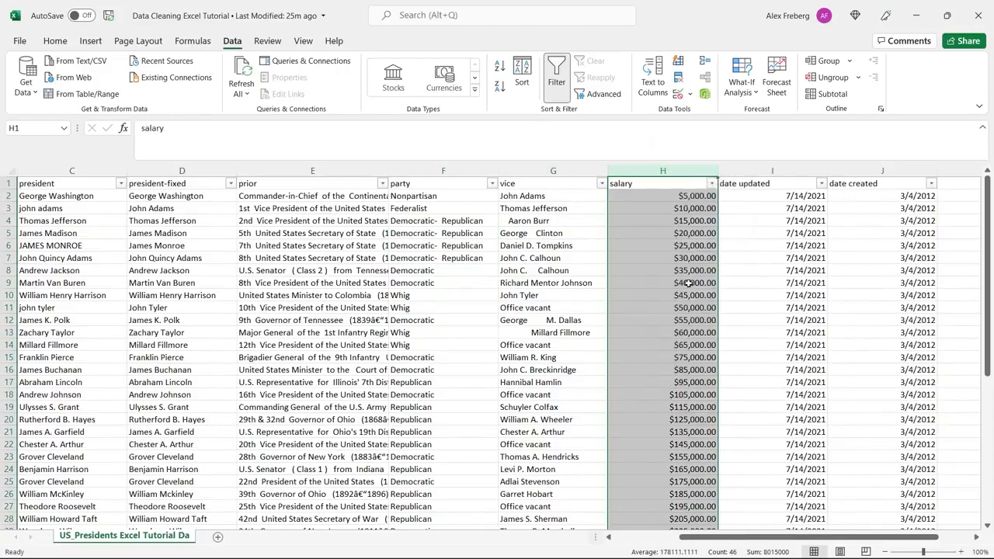
# Enter =TRIM(G2) in H2 and fill the formula down the rest of the data in column H.
pyautogui.click(623, 197)
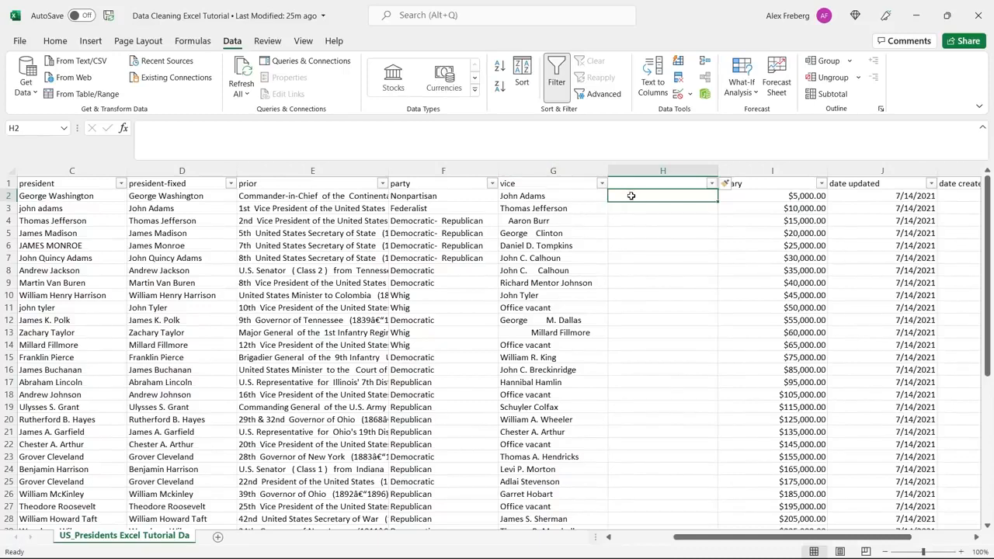
pyautogui.write('=trim')
pyautogui.press('Tab')
pyautogui.click(561, 197)
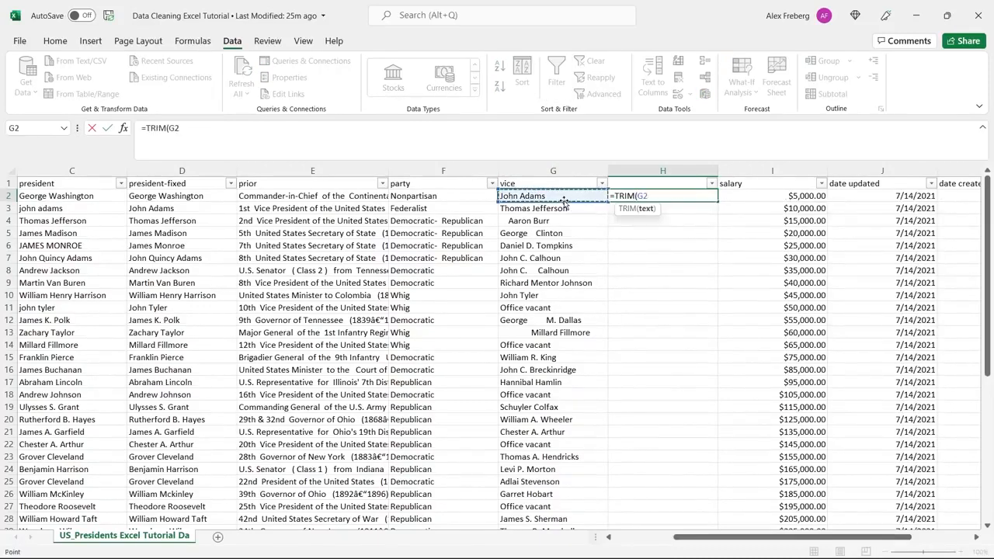
pyautogui.write(')')
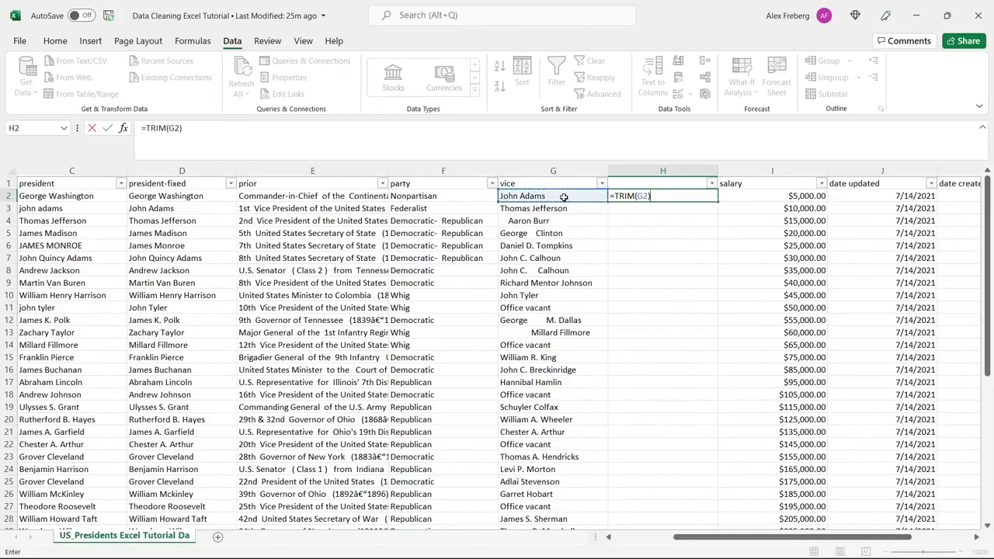
pyautogui.press('Return')
pyautogui.click(672, 196)
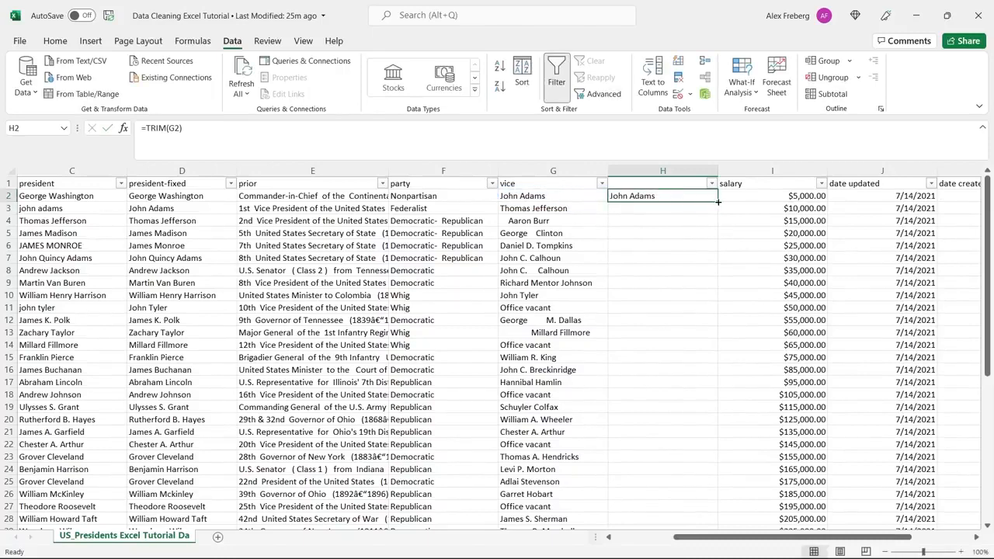
pyautogui.doubleClick(718, 202)
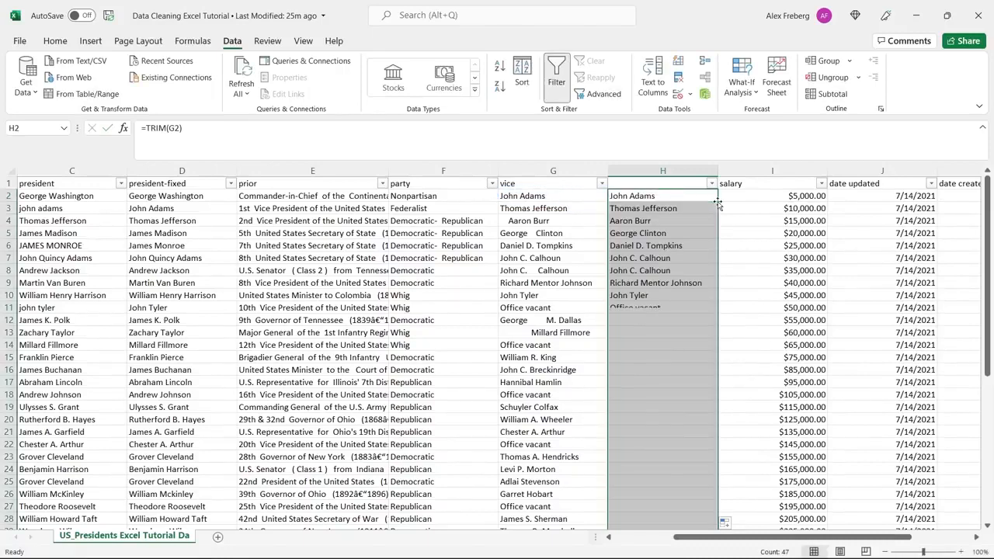
pyautogui.click(690, 242)
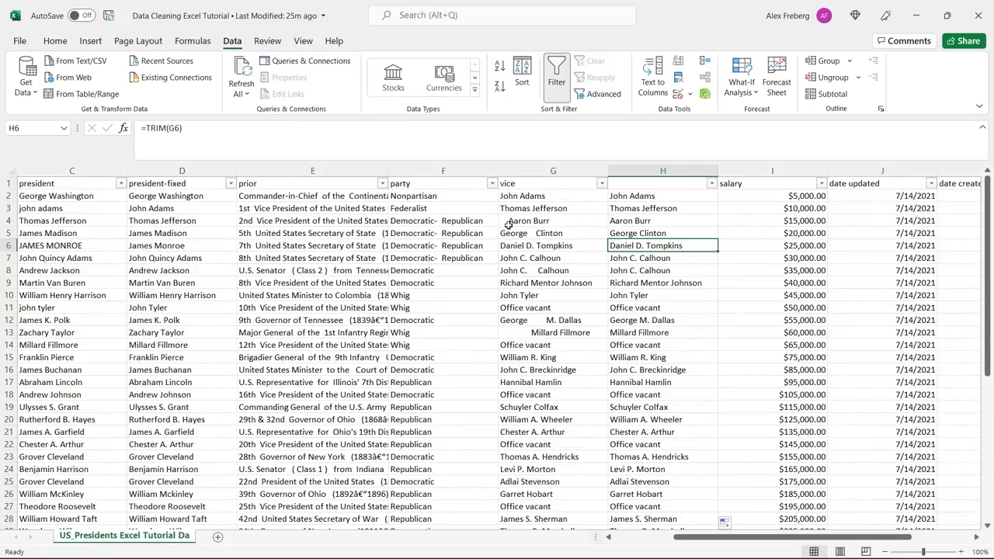
# Inspect the spacing in the original vice entries, including cells G5, G7 and G8, against the trimmed names.
pyautogui.click(533, 235)
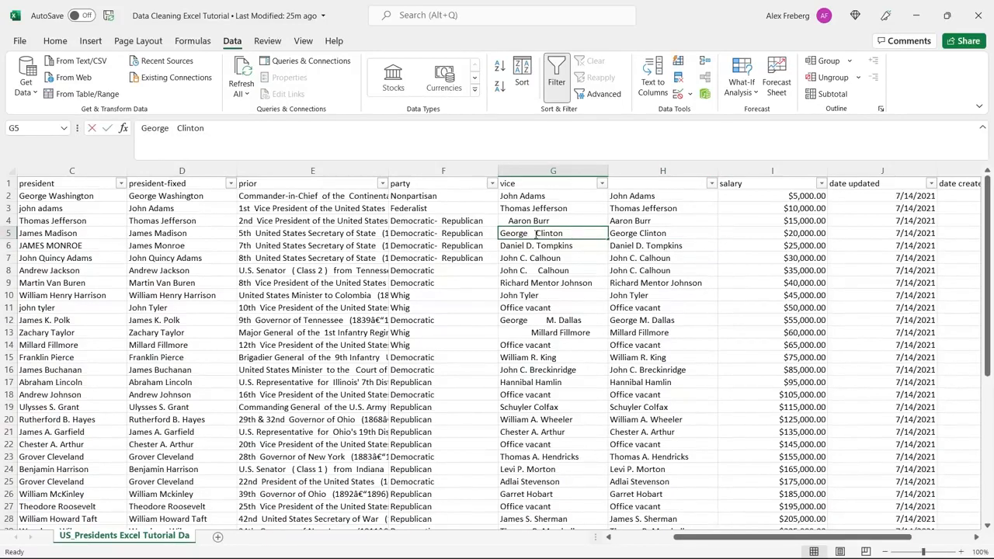
pyautogui.doubleClick(538, 269)
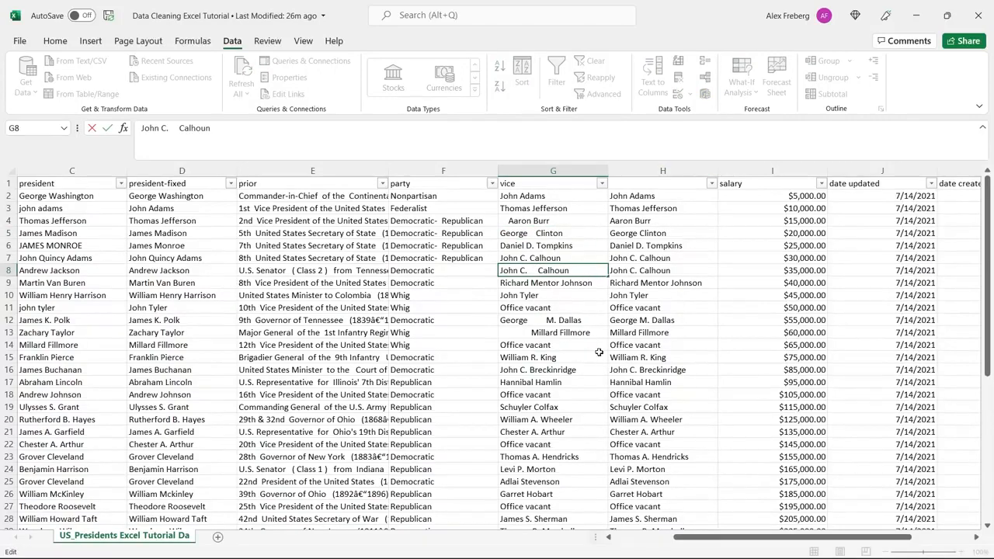
pyautogui.click(567, 312)
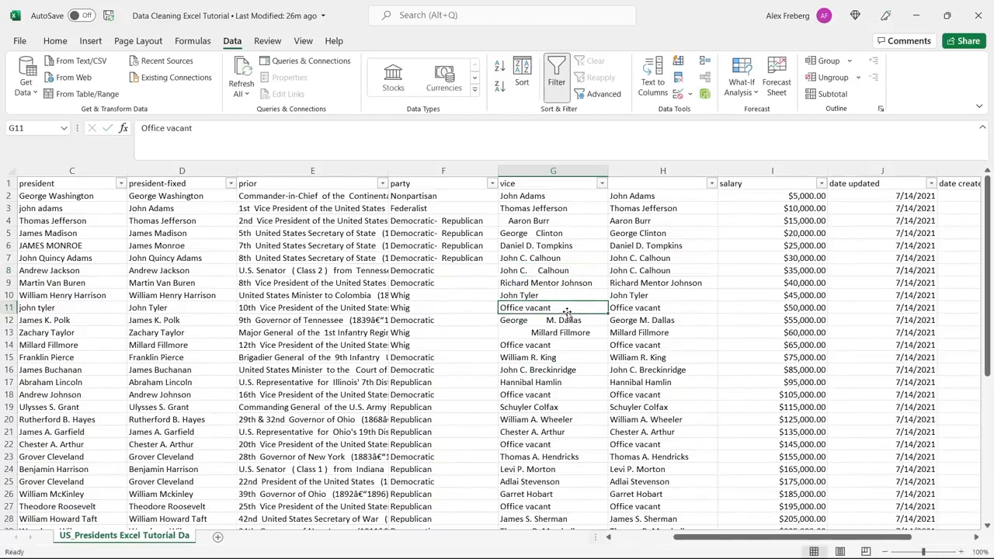
pyautogui.doubleClick(578, 255)
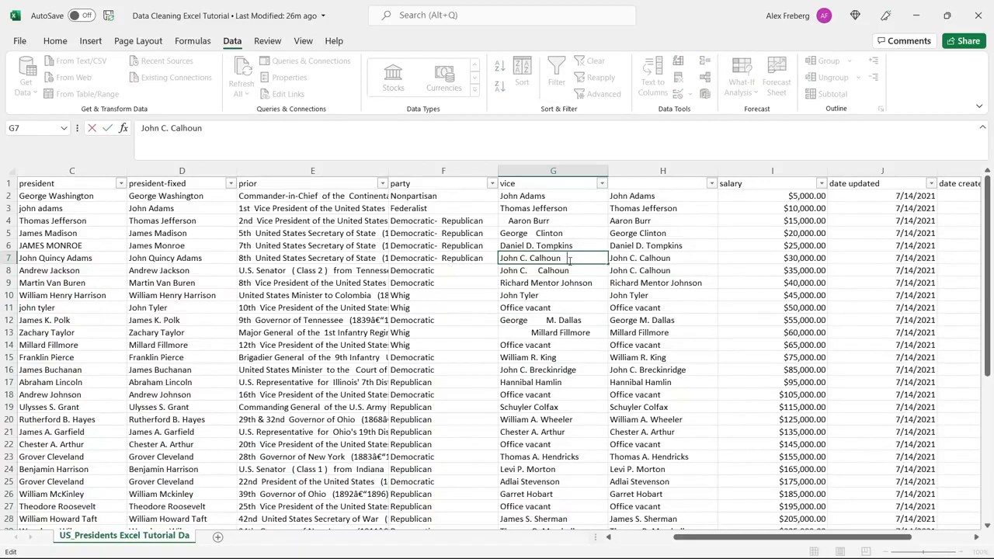
pyautogui.click(565, 306)
pyautogui.click(568, 257)
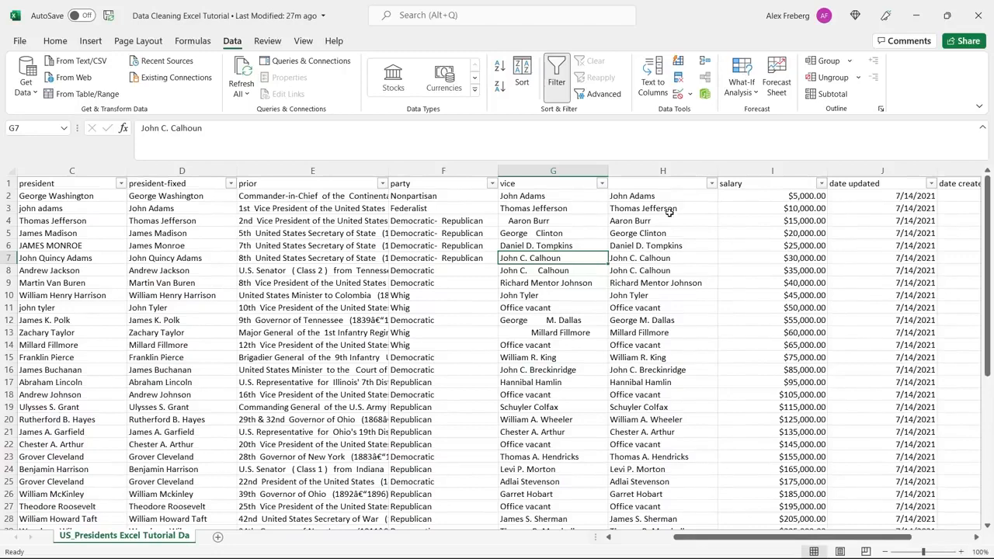
# Give the trimmed names column the header vice-fixed in H1.
pyautogui.click(660, 185)
pyautogui.write('vi')
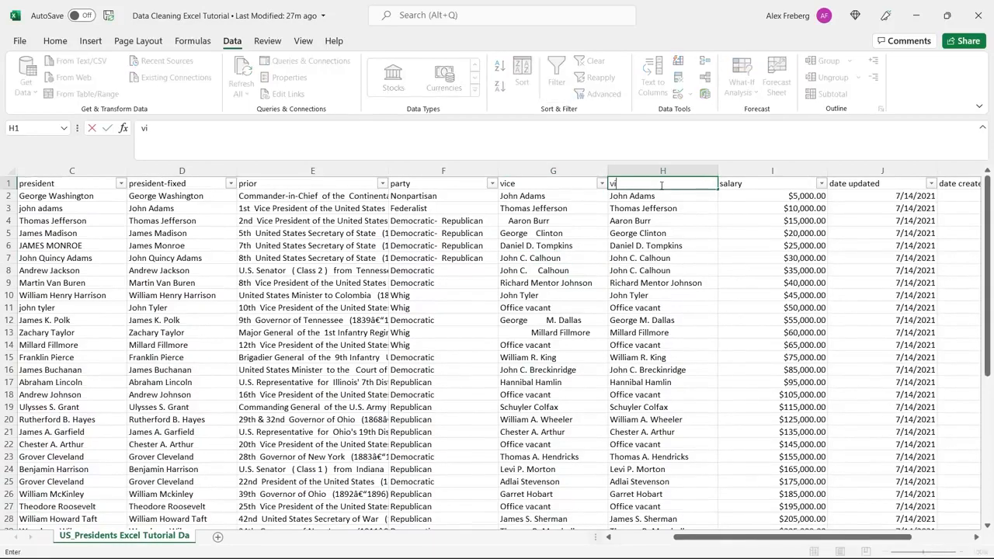
pyautogui.write('ce-fixed')
pyautogui.click(663, 231)
# Change the number format of the whole salary column to Number.
pyautogui.moveTo(728, 542); pyautogui.dragTo(805, 525)
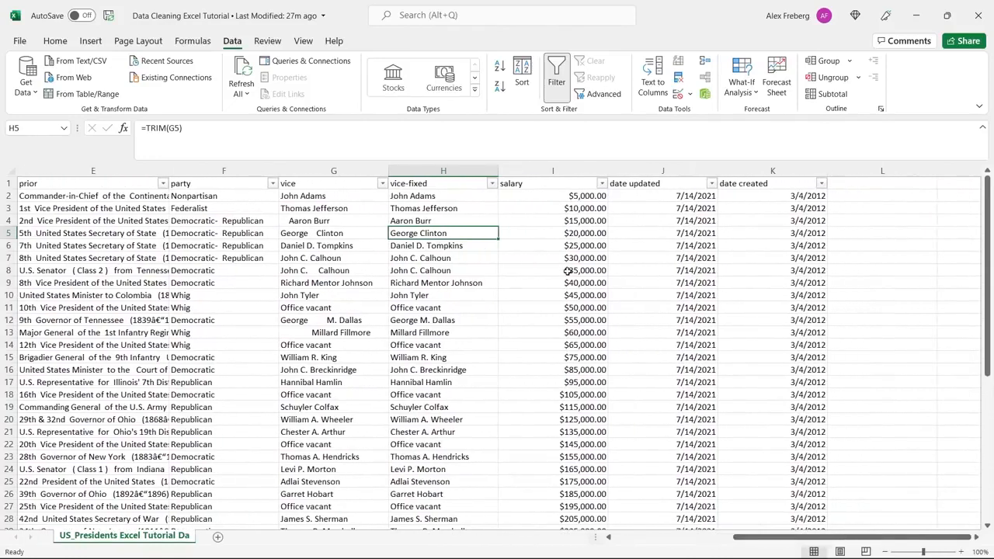
pyautogui.click(864, 211)
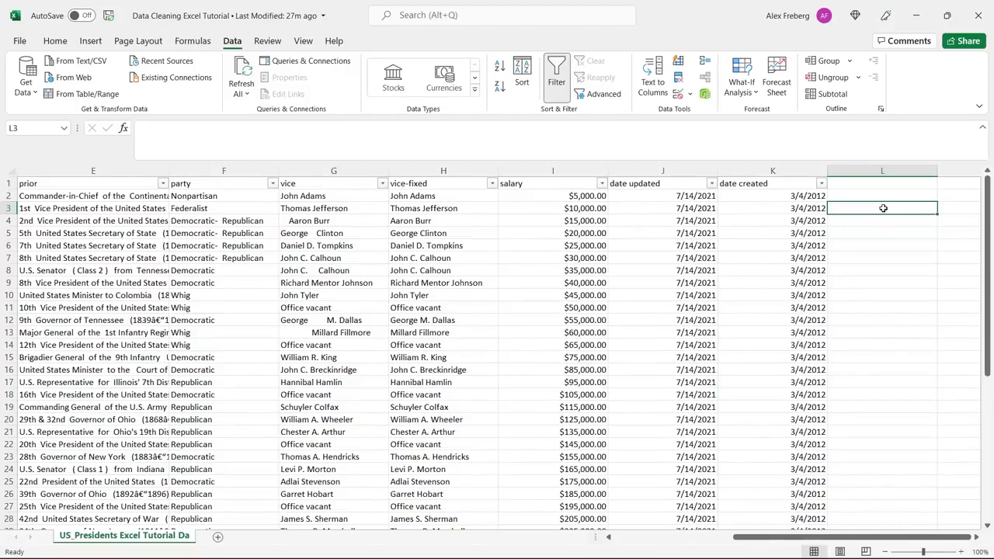
pyautogui.click(553, 170)
pyautogui.click(55, 40)
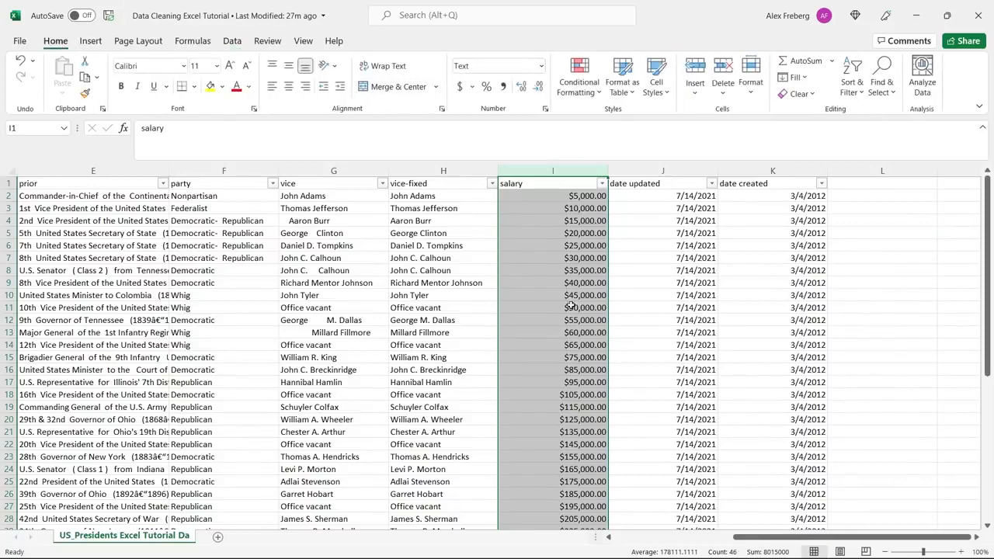
pyautogui.click(563, 204)
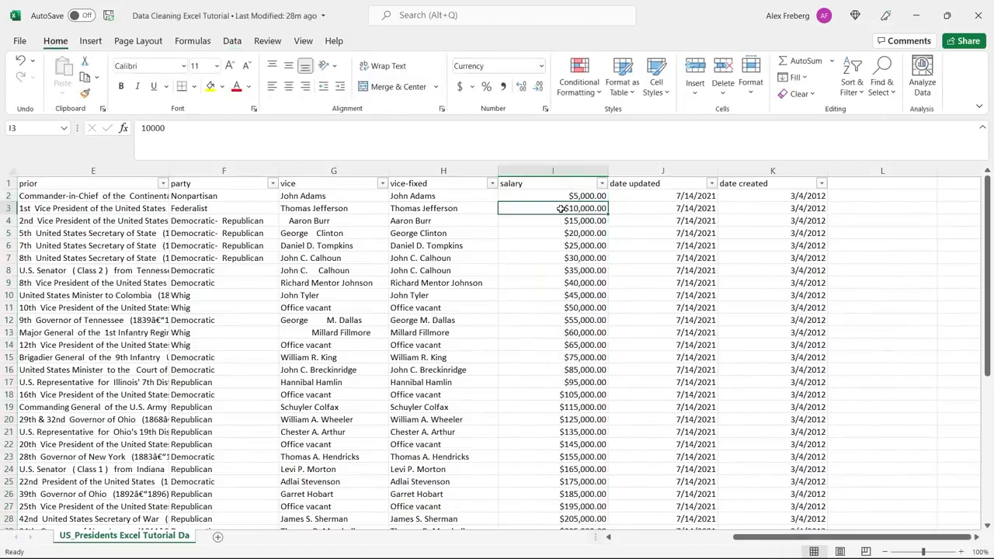
pyautogui.click(563, 172)
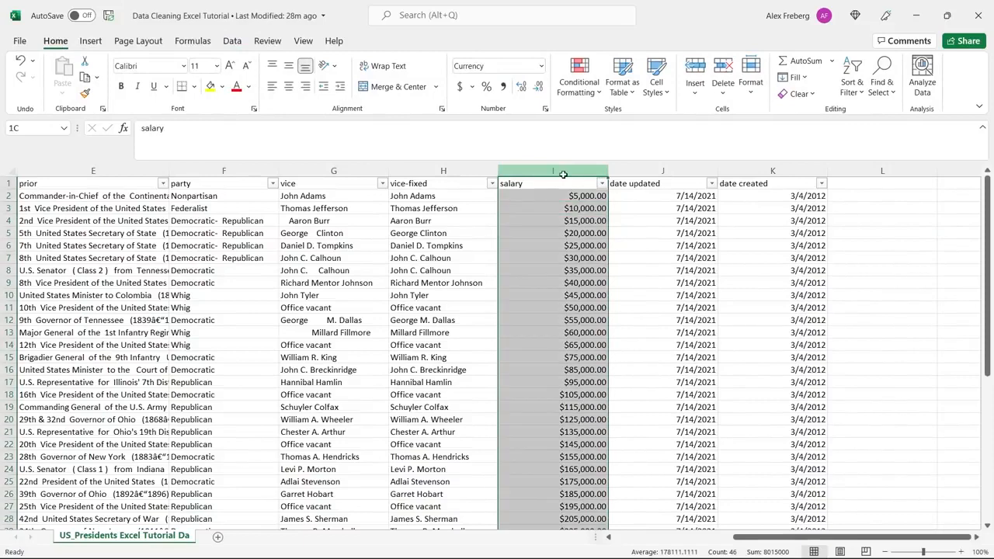
pyautogui.click(541, 67)
pyautogui.click(534, 118)
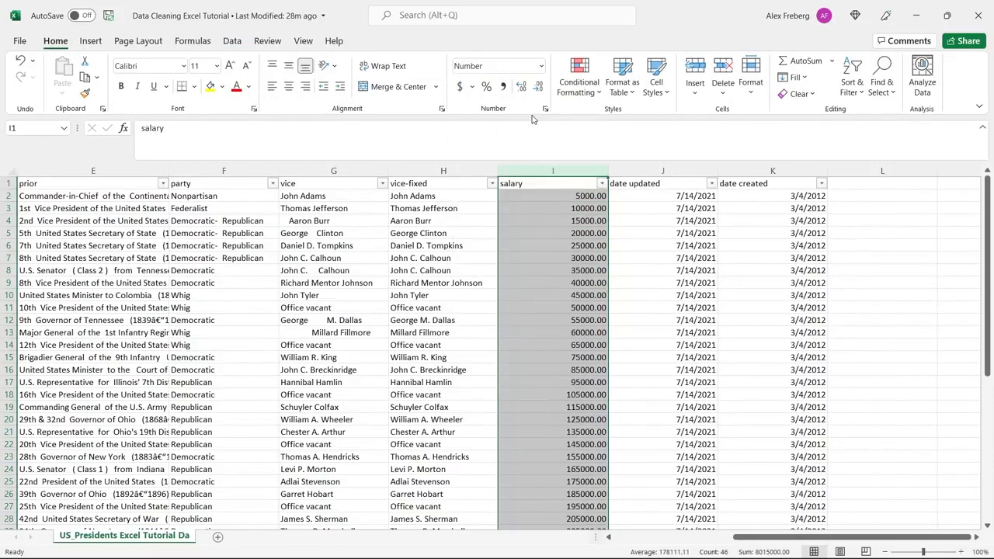
# Reduce the decimal places of the salary column to zero.
pyautogui.click(521, 89)
pyautogui.click(538, 87)
pyautogui.click(537, 87)
pyautogui.click(537, 87)
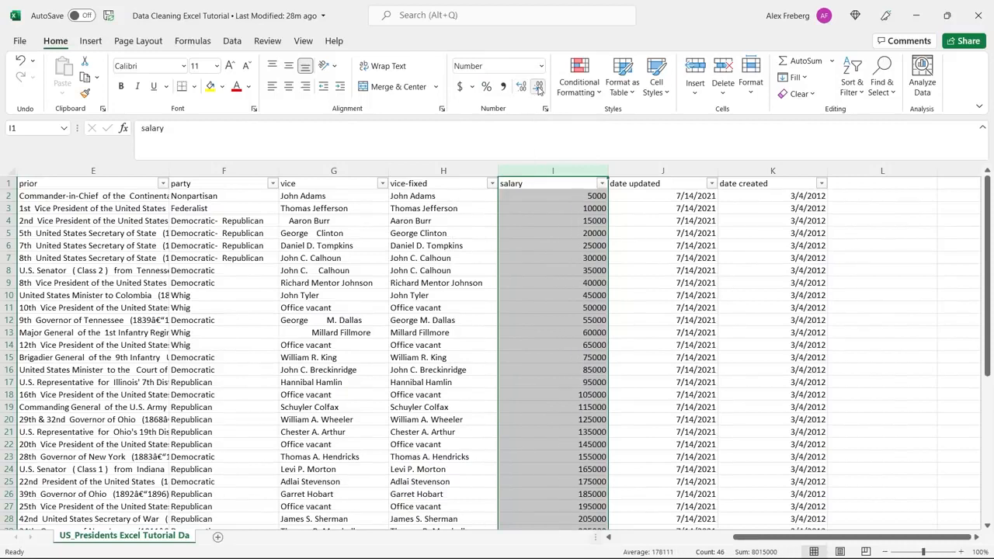
pyautogui.click(866, 218)
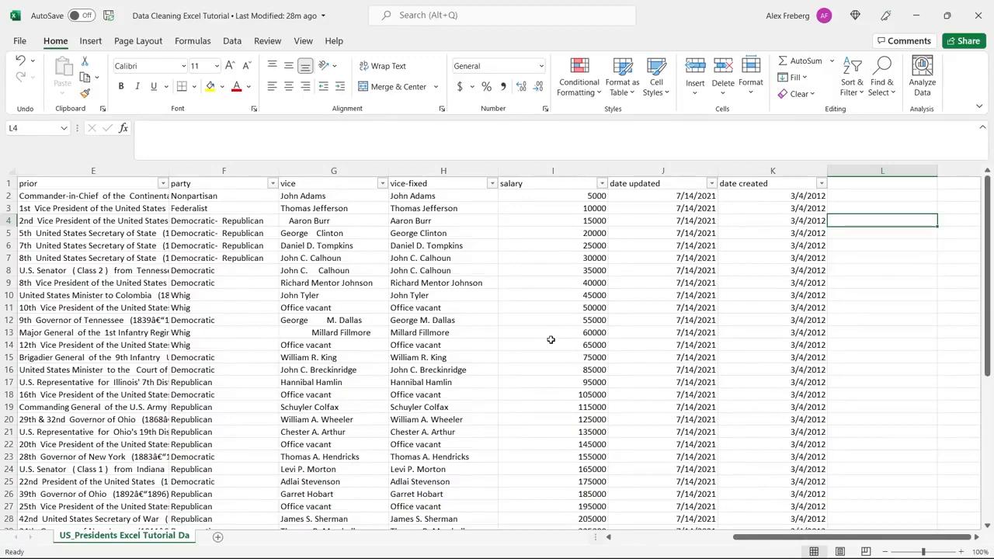
# Examine the date formats down the date updated and date created columns, checking the stored values in J3, J43, J45 and K44.
pyautogui.scroll(-6, 550, 339)
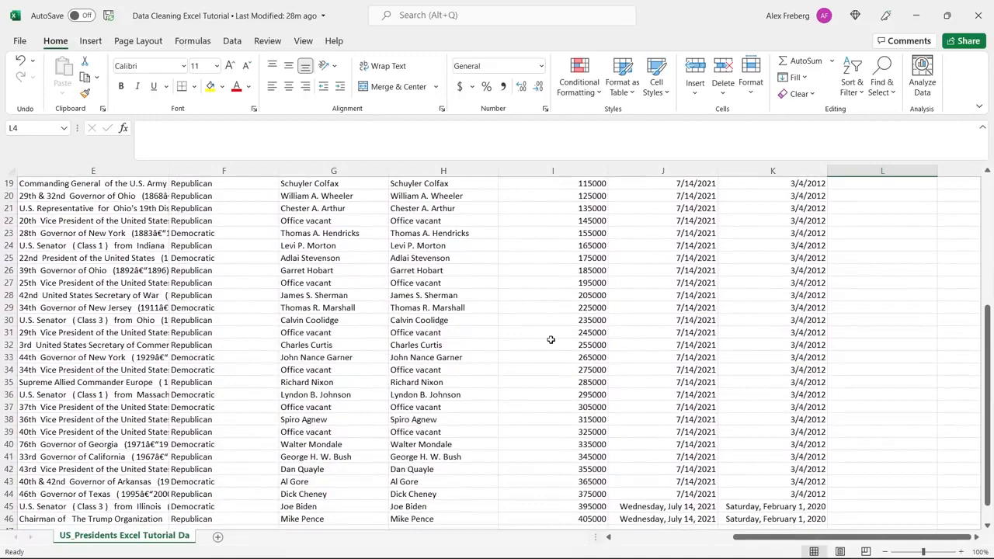
pyautogui.scroll(6, 551, 339)
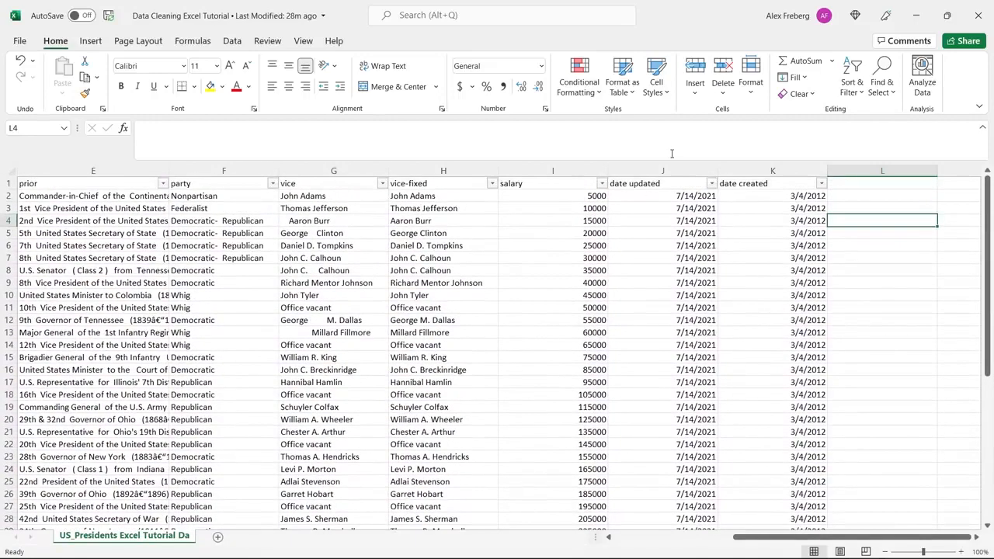
pyautogui.moveTo(780, 541); pyautogui.dragTo(779, 541)
pyautogui.click(979, 539)
pyautogui.click(978, 539)
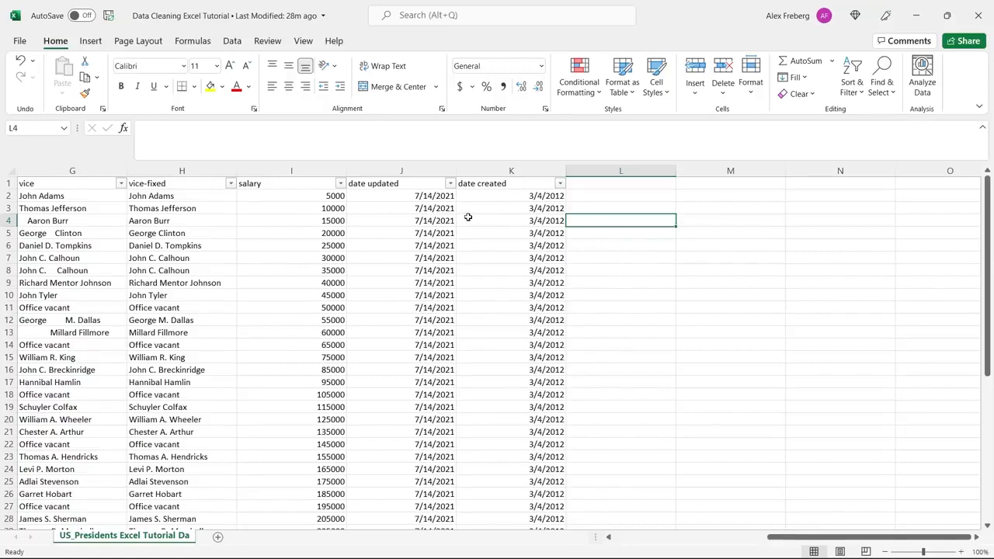
pyautogui.click(400, 208)
pyautogui.scroll(-2, 399, 208)
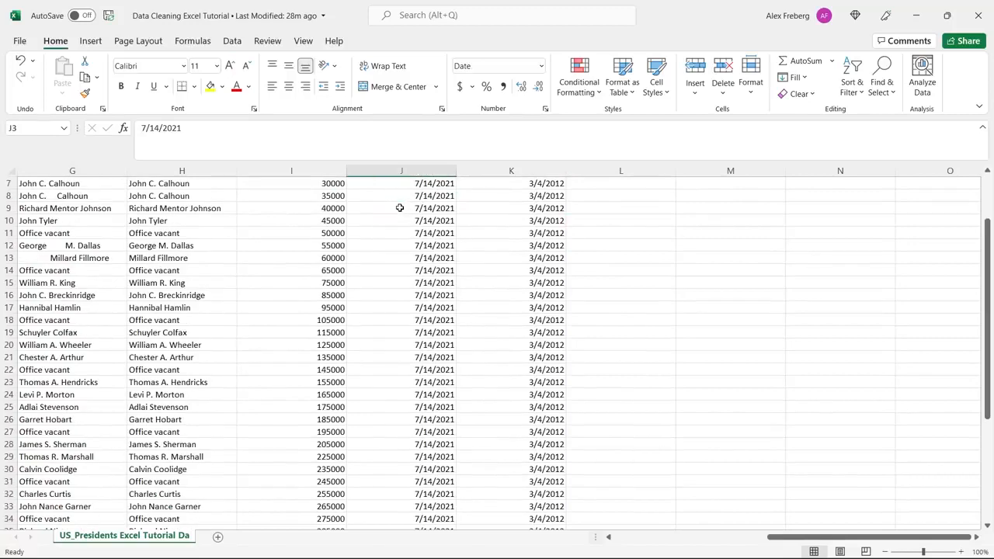
pyautogui.scroll(-6, 499, 360)
pyautogui.scroll(-1, 500, 359)
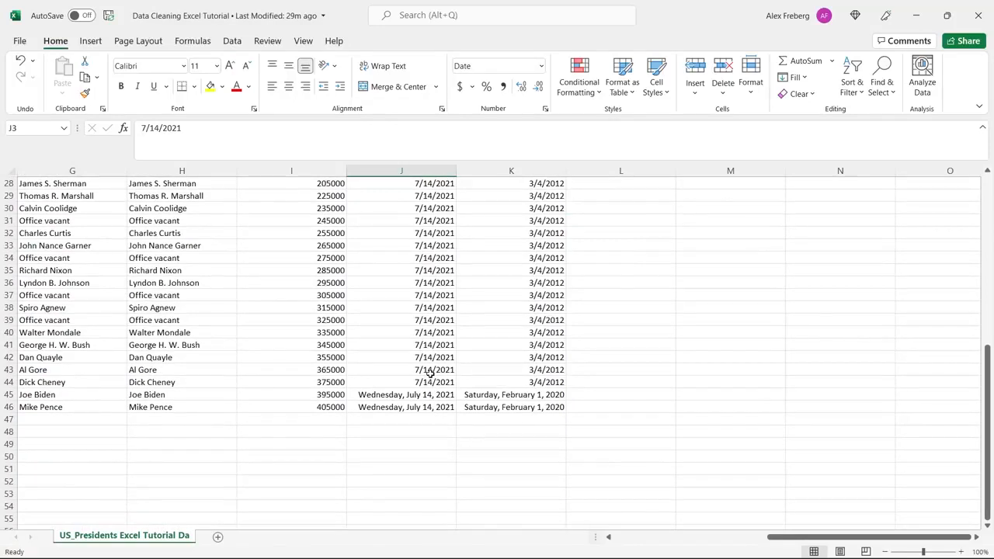
pyautogui.click(434, 396)
pyautogui.click(433, 365)
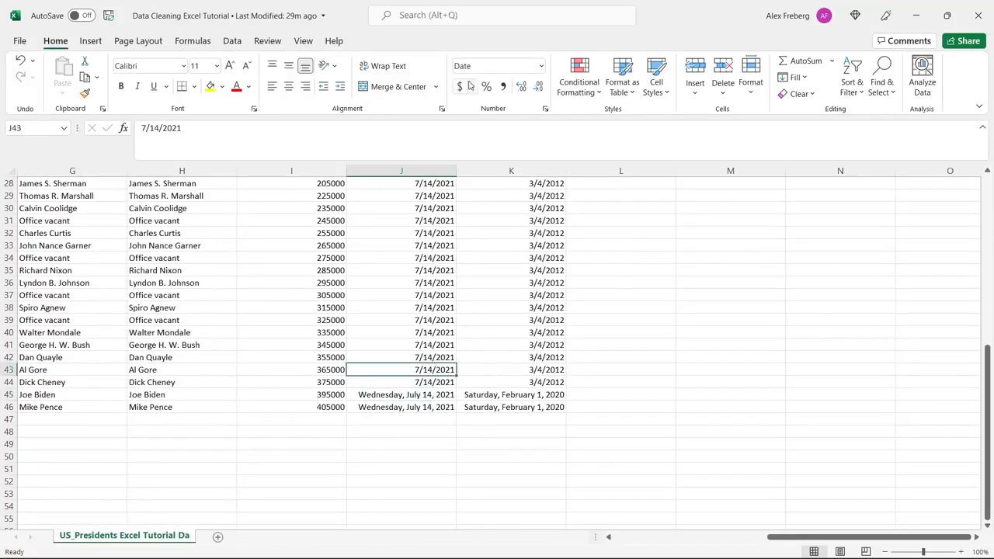
pyautogui.click(428, 397)
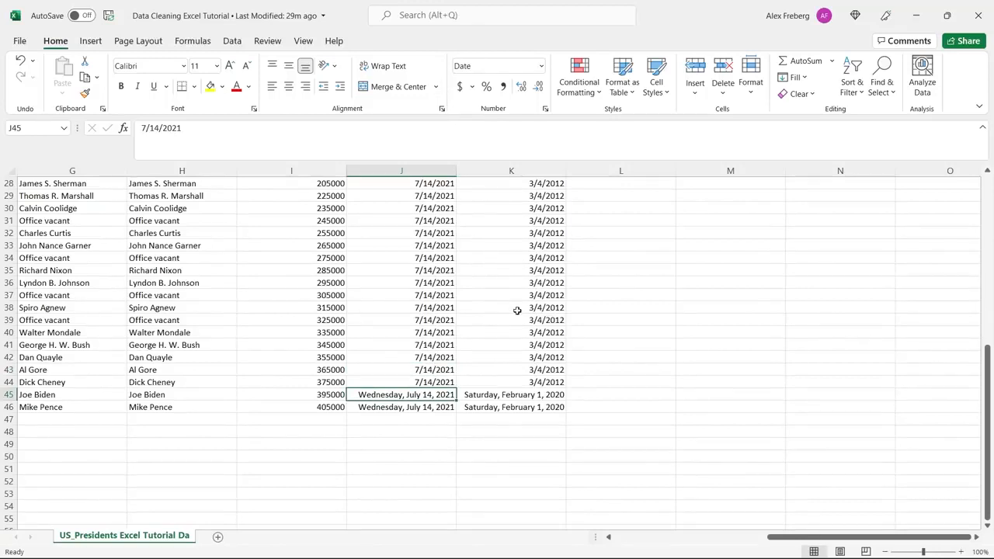
pyautogui.click(493, 381)
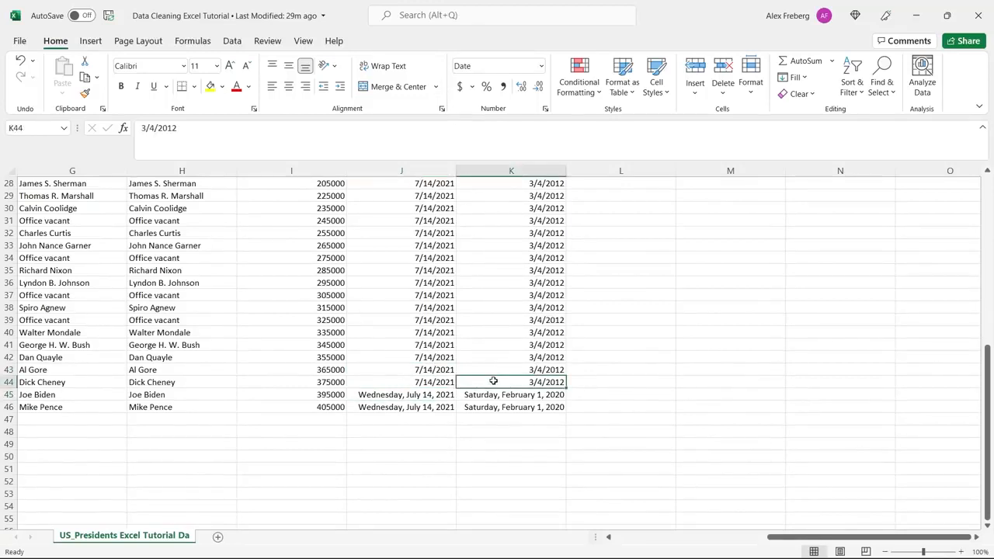
# Examine the year, month and day values listed in the date updated column's filter.
pyautogui.scroll(9, 493, 381)
pyautogui.click(450, 183)
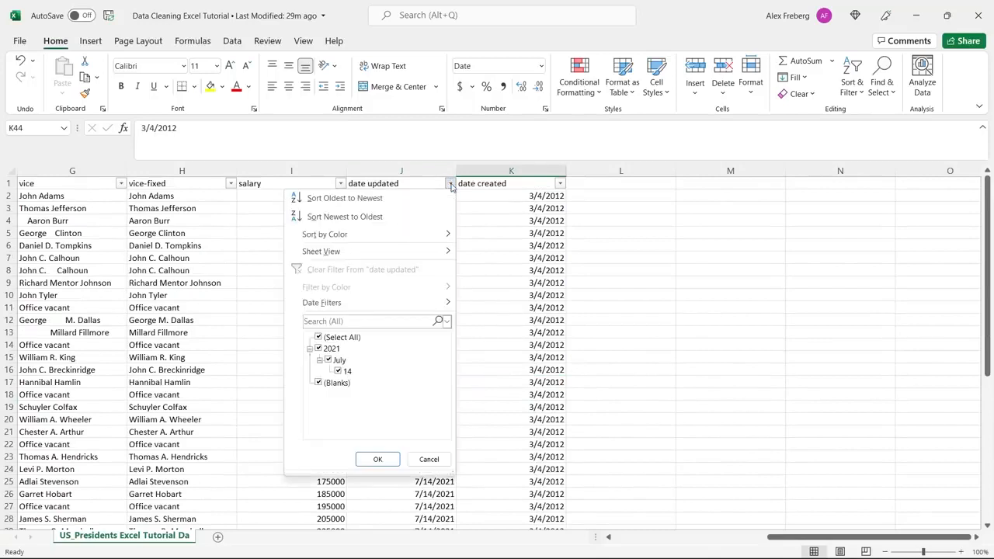
pyautogui.click(320, 360)
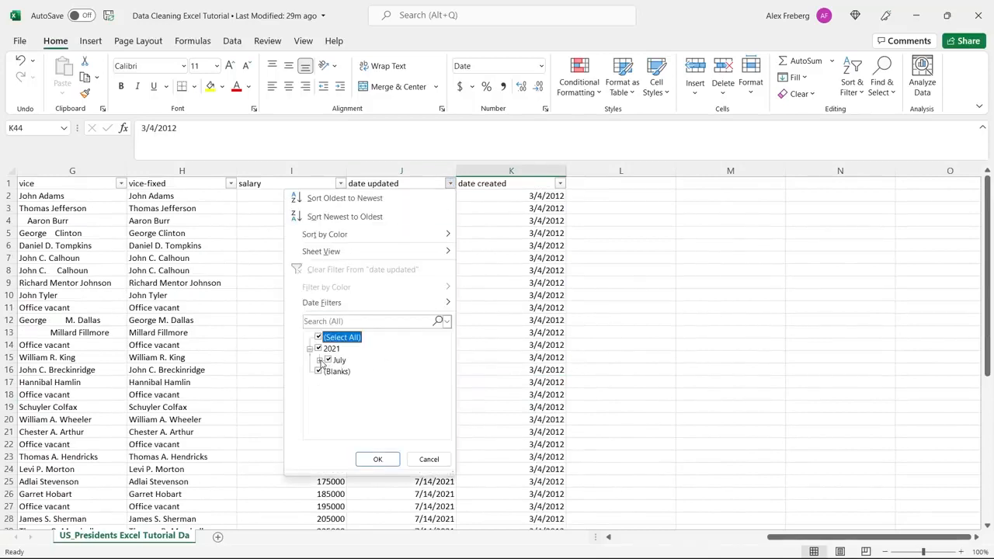
pyautogui.click(309, 348)
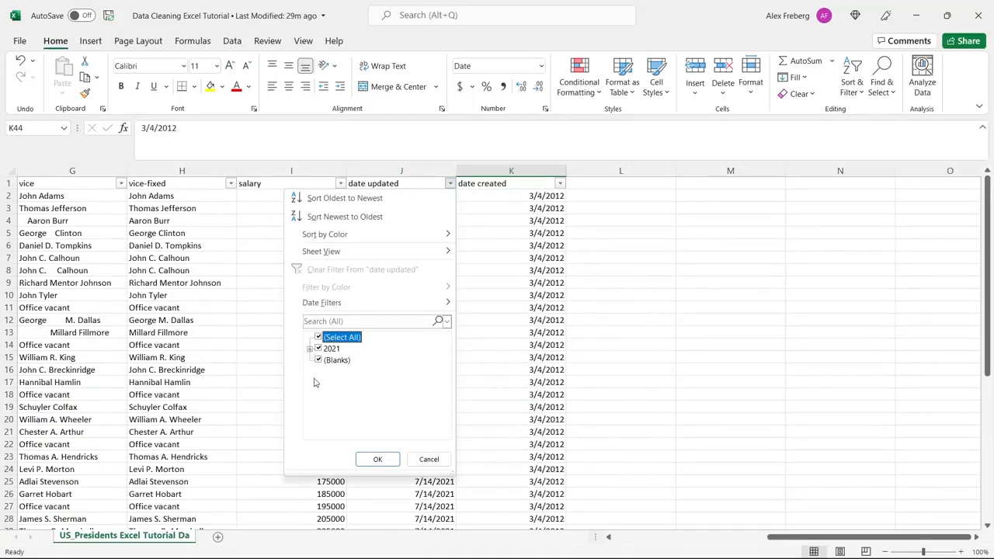
pyautogui.click(309, 350)
pyautogui.click(631, 319)
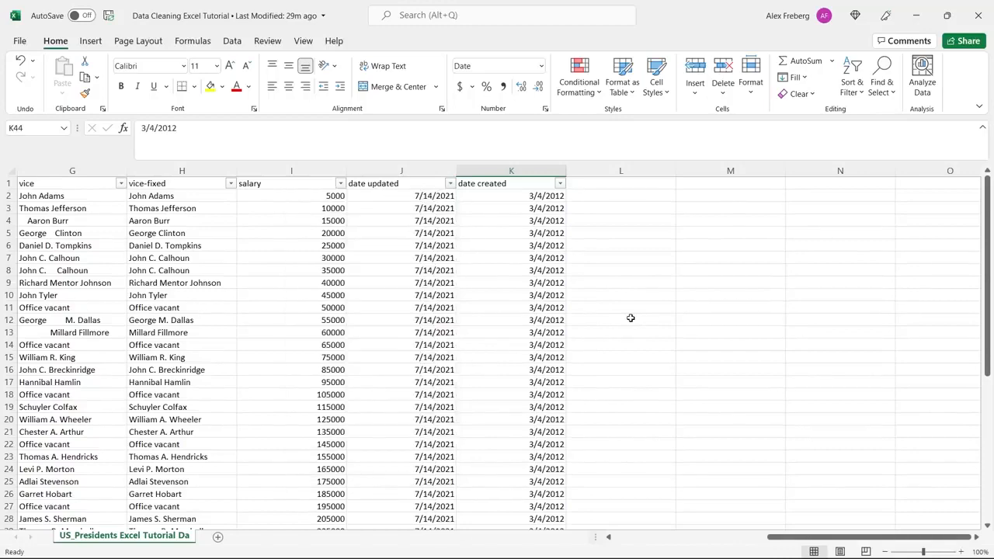
# Compare the stored date values of K45 and K44 in the date created column.
pyautogui.scroll(-9, 620, 308)
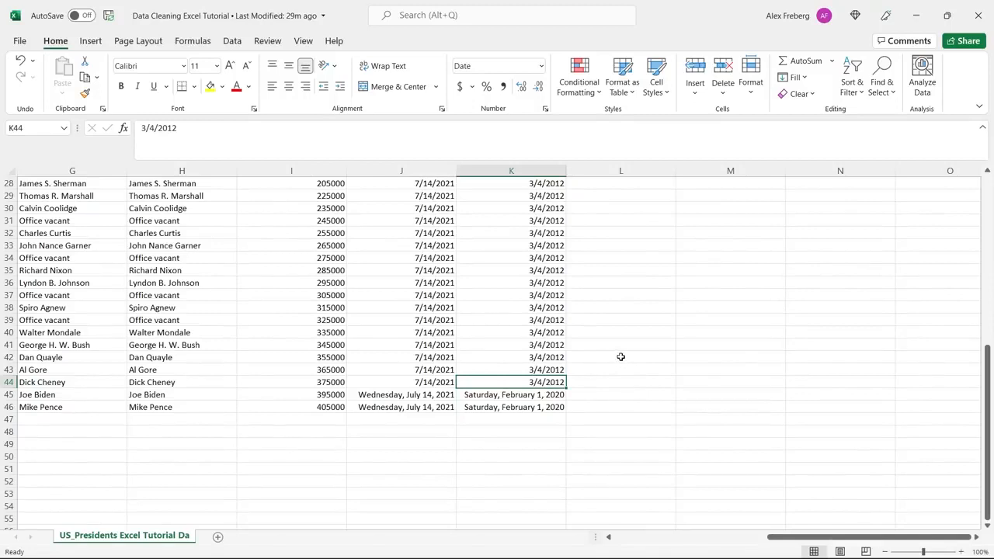
pyautogui.click(519, 394)
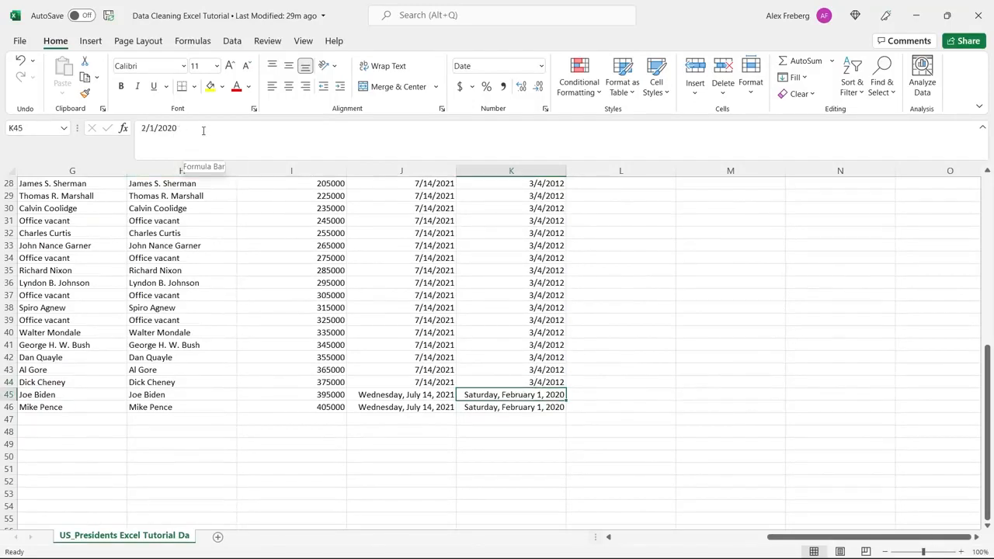
pyautogui.click(535, 384)
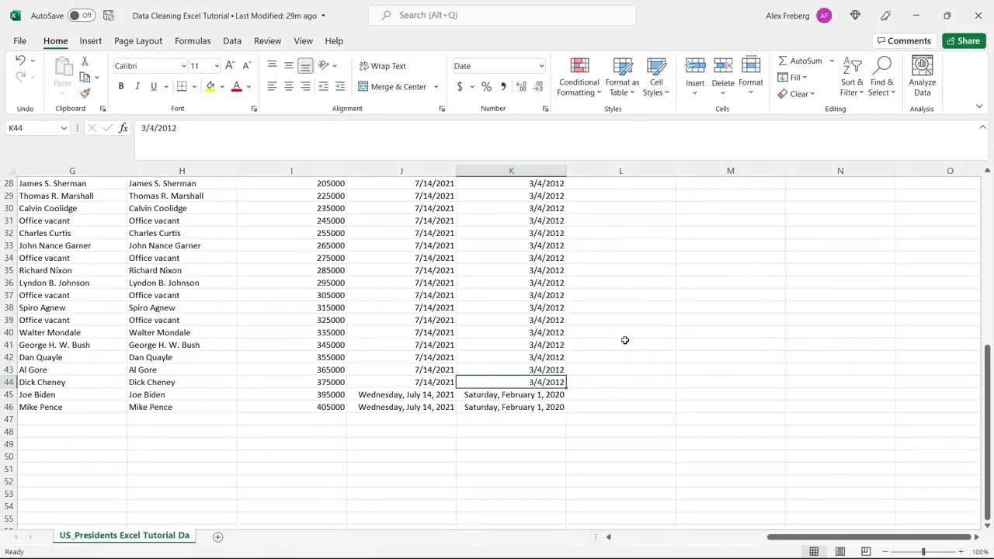
pyautogui.scroll(9, 621, 329)
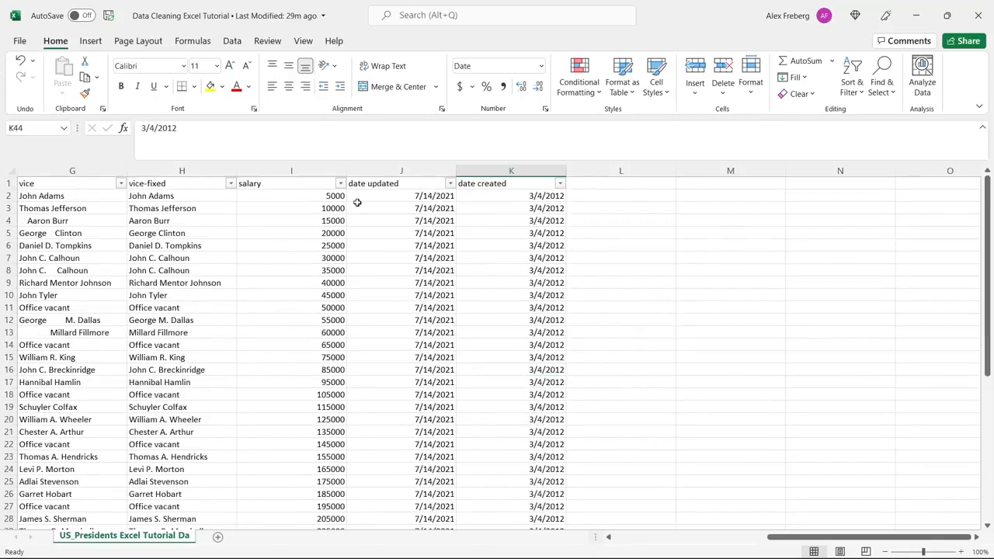
# Examine the distinct party values listed in the party column's filter.
pyautogui.hscroll(-3, 120, 215)
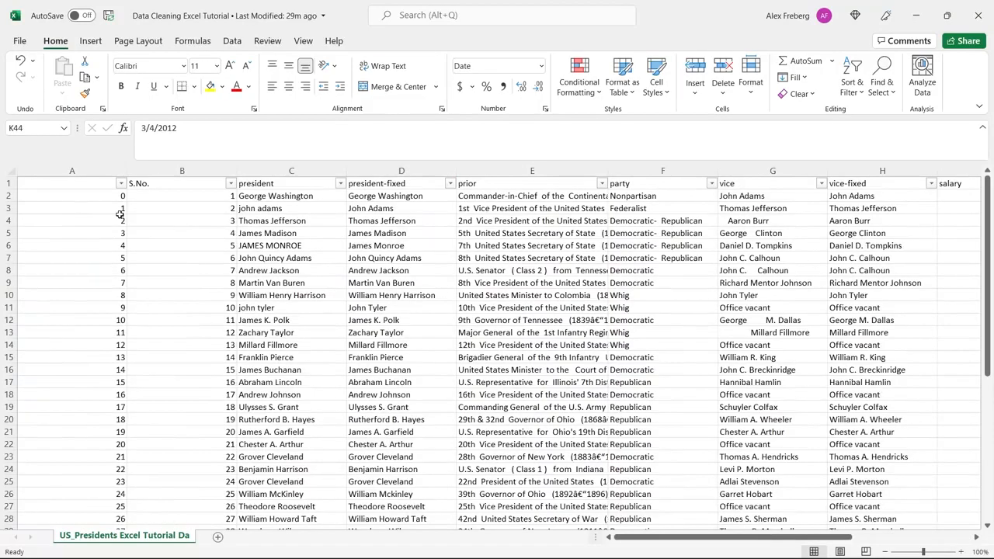
pyautogui.click(708, 188)
pyautogui.click(711, 184)
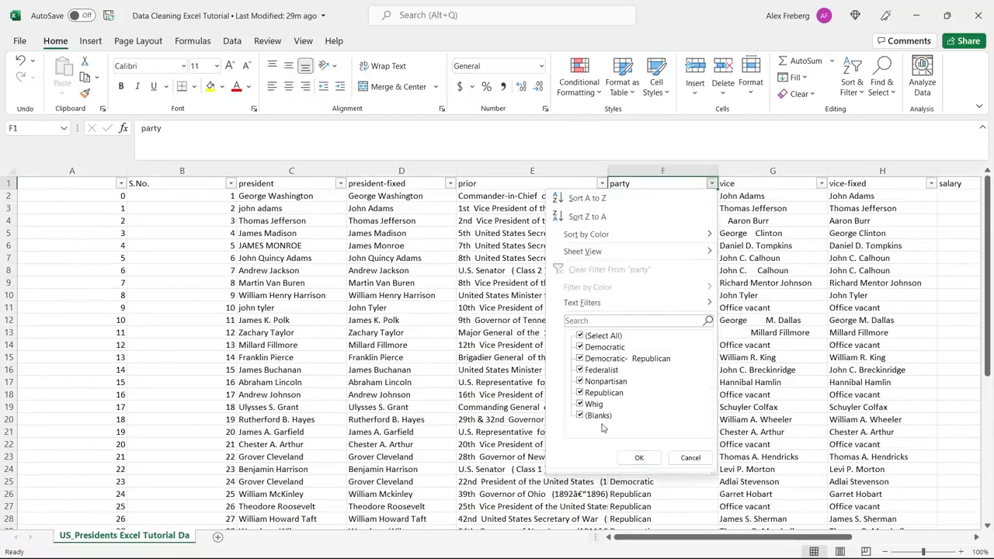
pyautogui.click(690, 459)
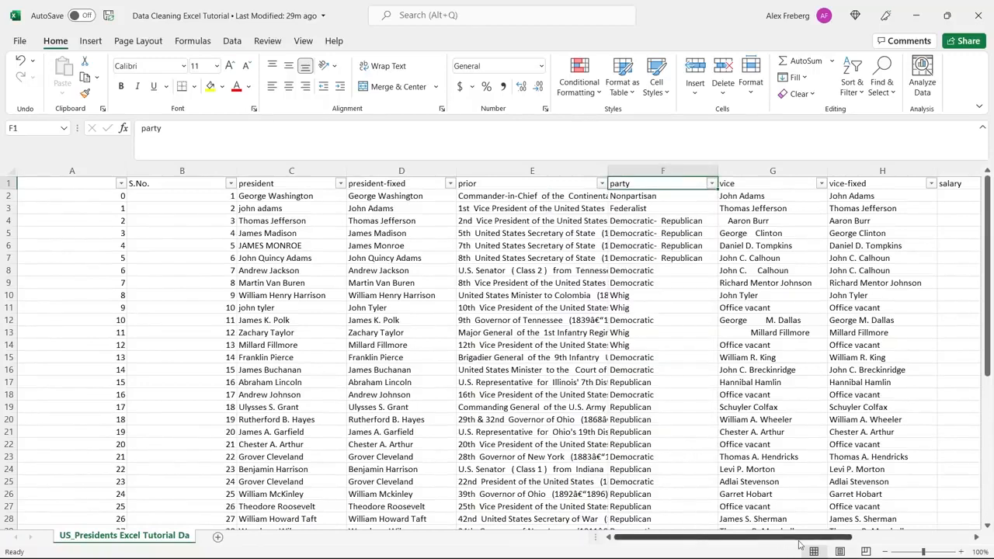
# Try the General number format on the last date created entry, cell K46.
pyautogui.click(977, 537)
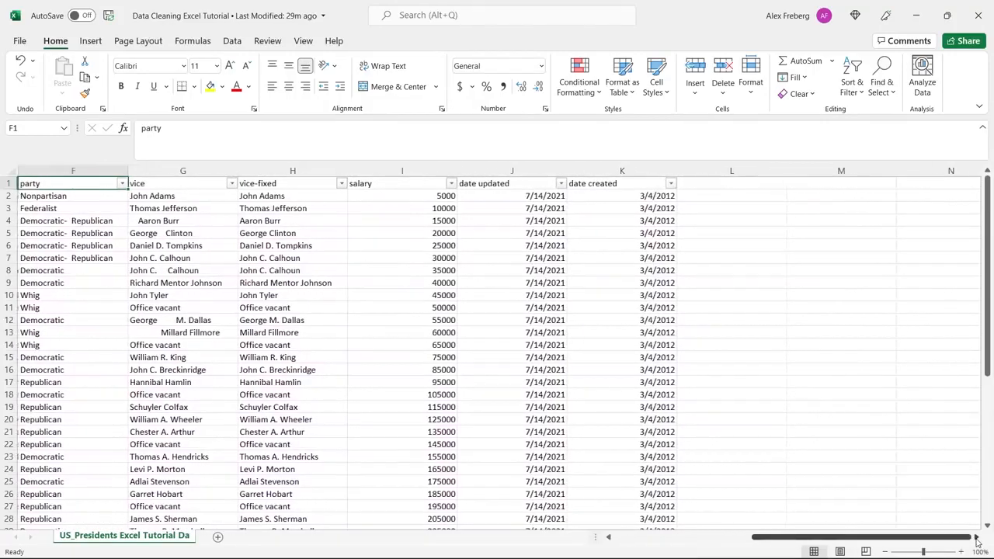
pyautogui.scroll(-3, 713, 288)
pyautogui.scroll(-3, 713, 289)
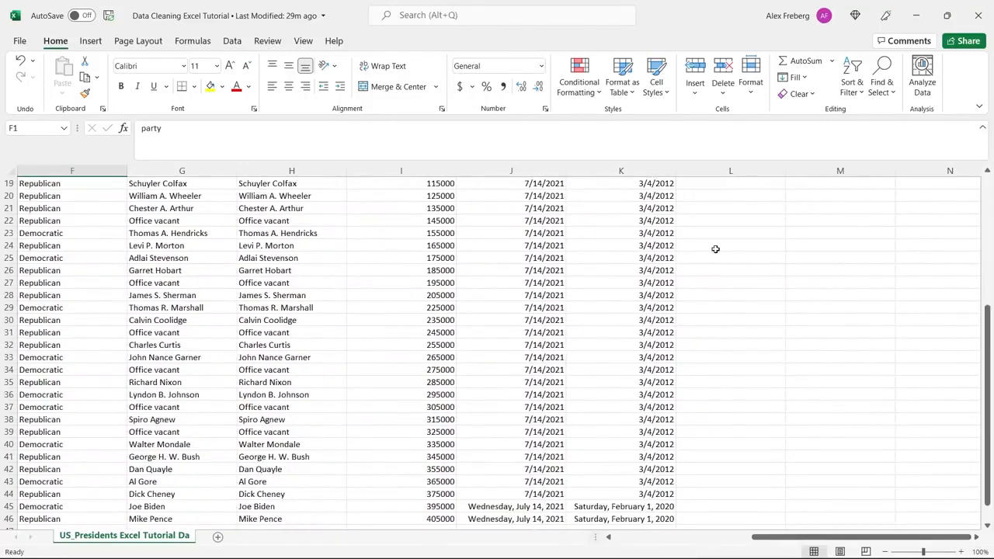
pyautogui.click(653, 519)
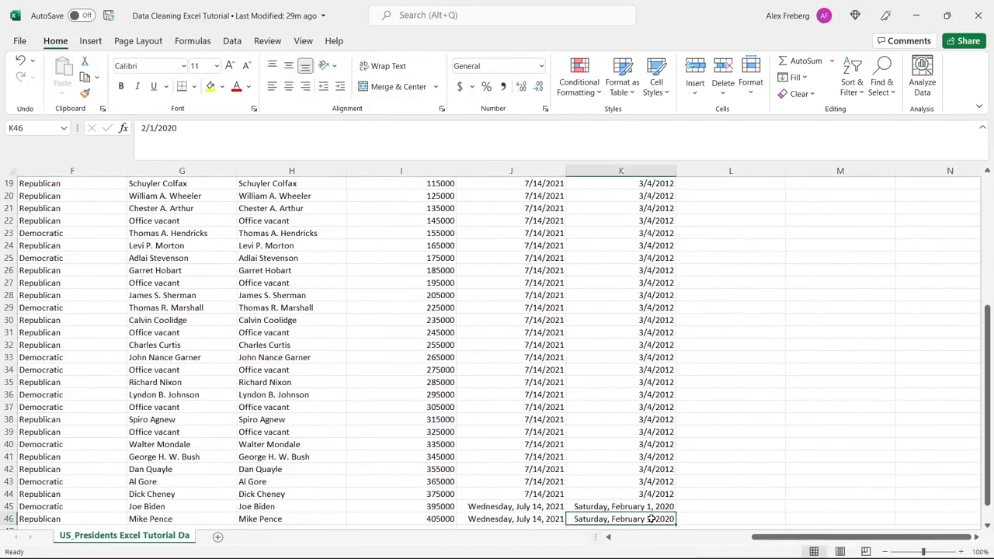
pyautogui.click(541, 66)
pyautogui.click(538, 83)
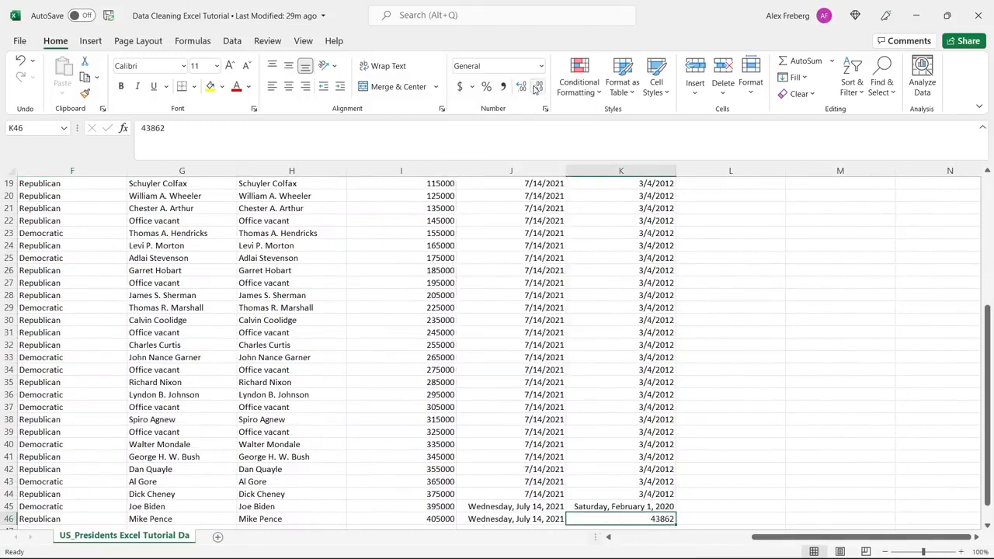
pyautogui.click(694, 469)
# Check the values listed in the date created column's filter and undo the General format on K46.
pyautogui.scroll(5, 656, 239)
pyautogui.scroll(1, 656, 239)
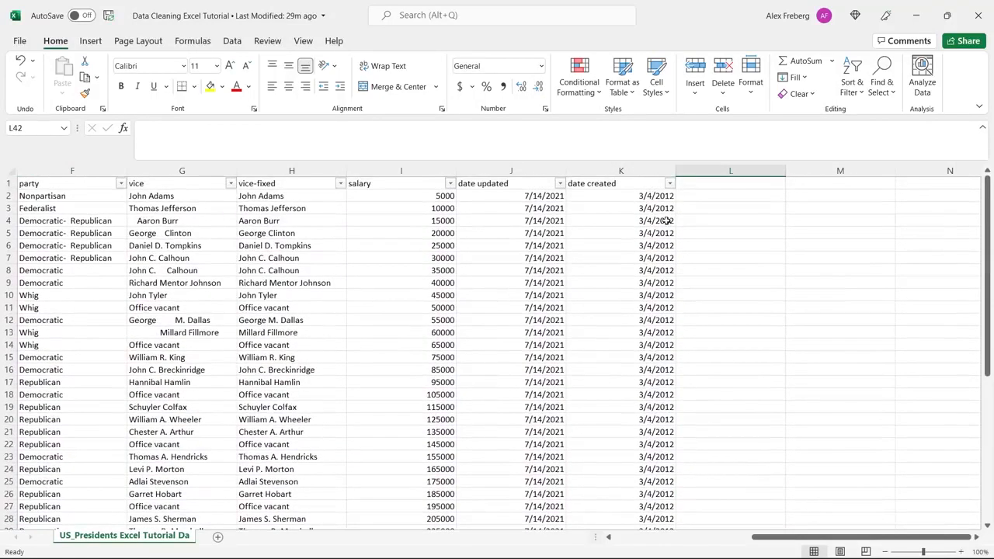
pyautogui.click(669, 184)
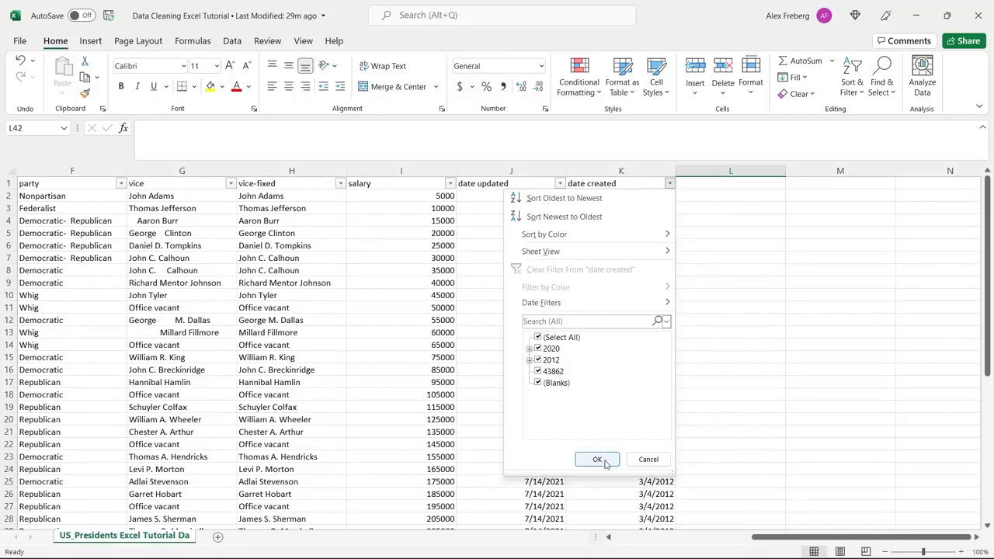
pyautogui.click(638, 458)
pyautogui.scroll(-6, 735, 393)
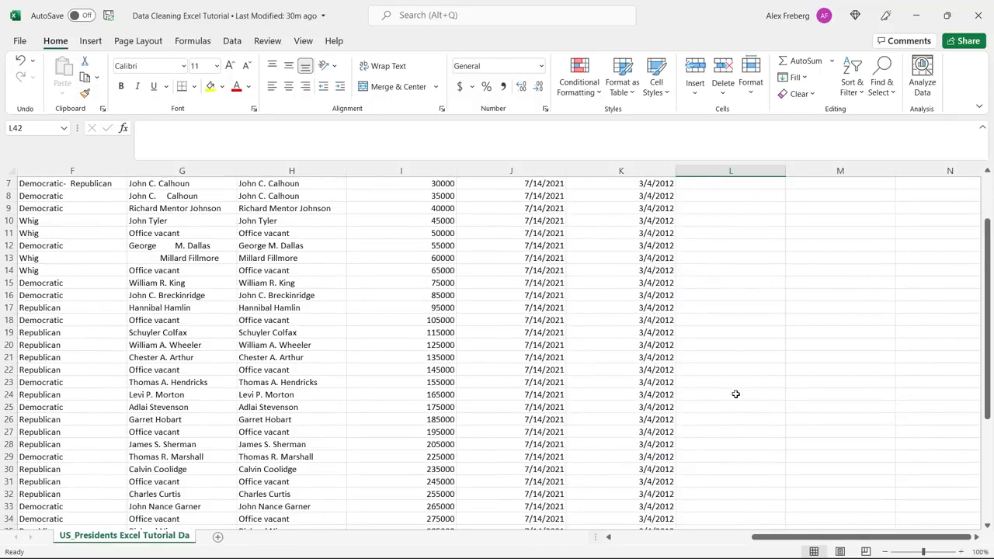
pyautogui.click(736, 394)
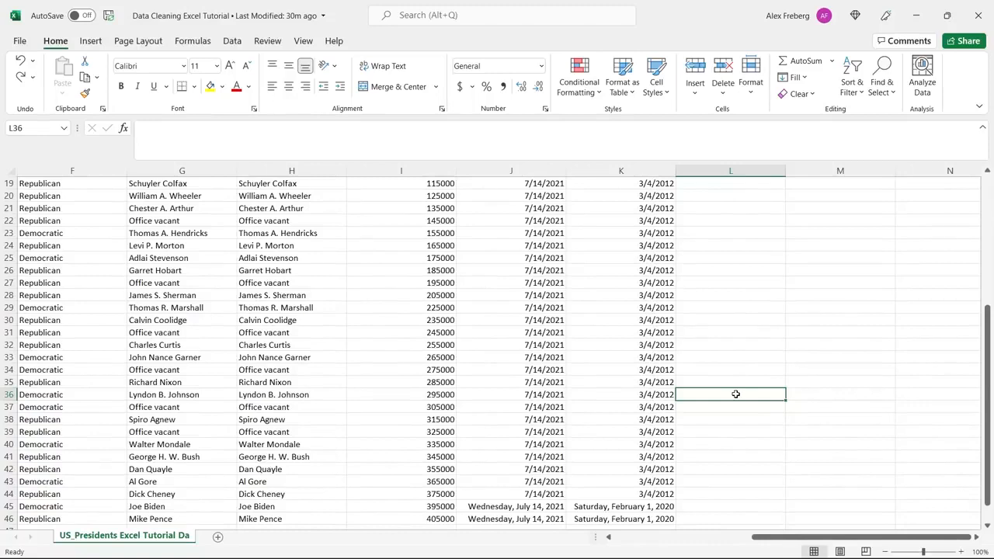
# Apply the Short Date format to the whole date updated and date created columns and check their last rows.
pyautogui.scroll(6, 735, 394)
pyautogui.click(542, 169)
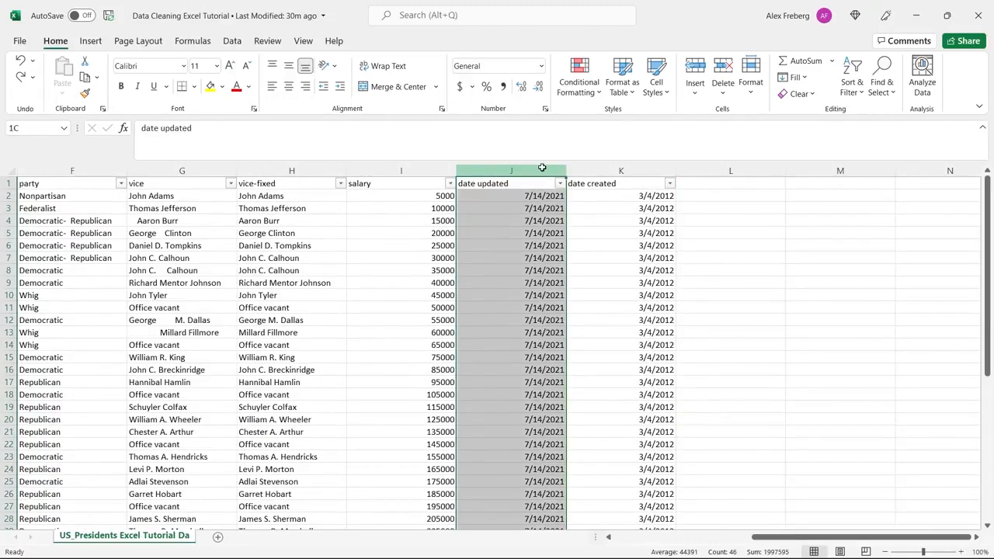
pyautogui.keyDown('ctrl'); pyautogui.click(596, 167); pyautogui.keyUp('ctrl')
pyautogui.click(542, 66)
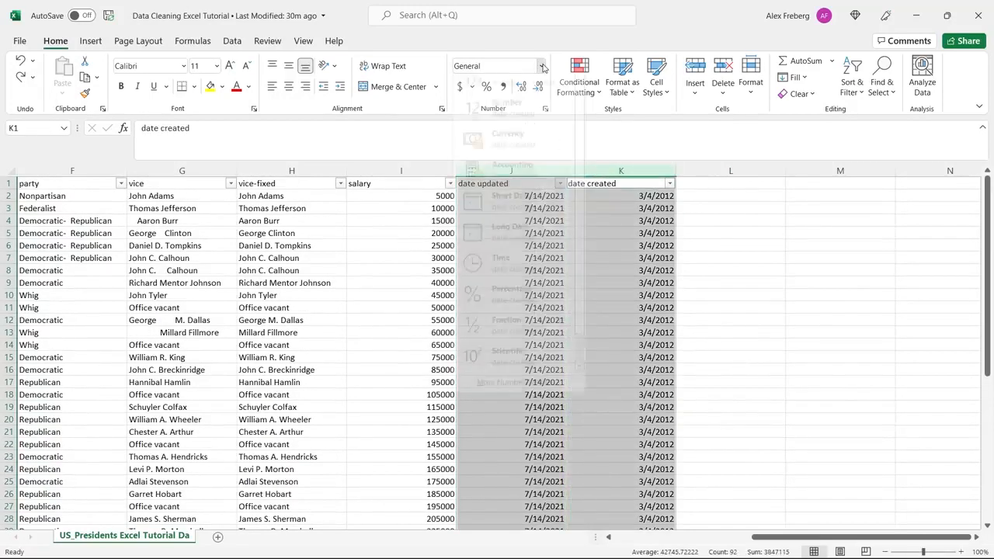
pyautogui.click(535, 209)
pyautogui.click(739, 233)
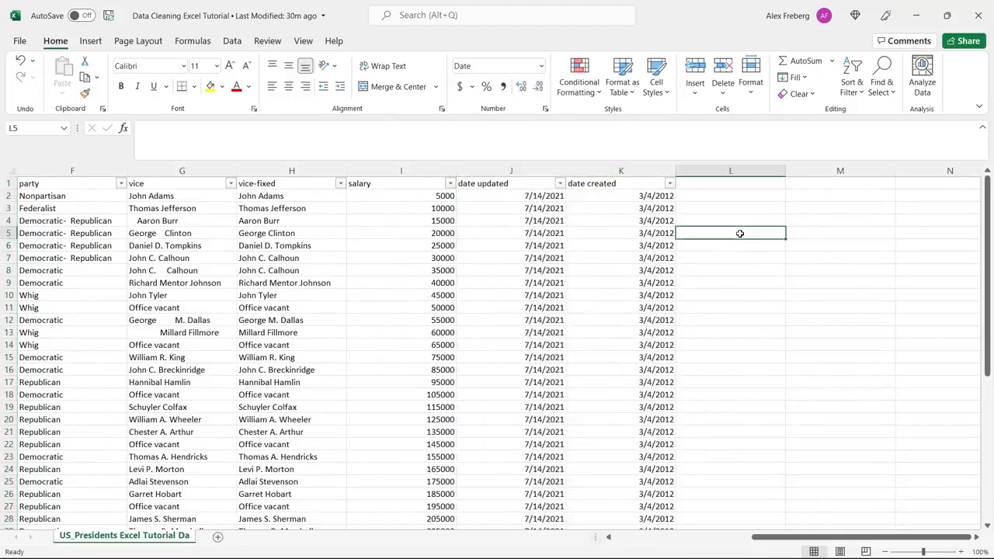
pyautogui.scroll(-1, 740, 232)
pyautogui.scroll(-7, 739, 233)
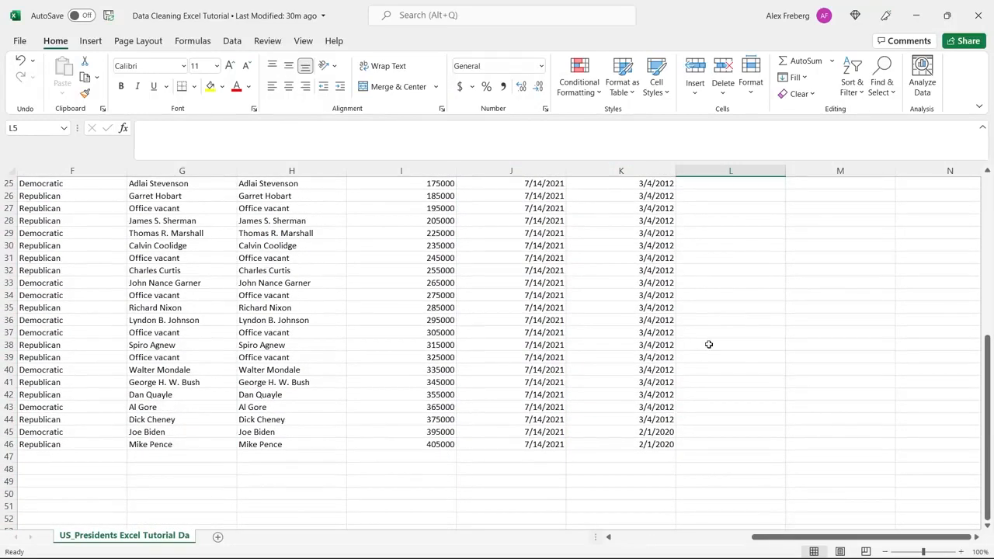
pyautogui.scroll(8, 708, 344)
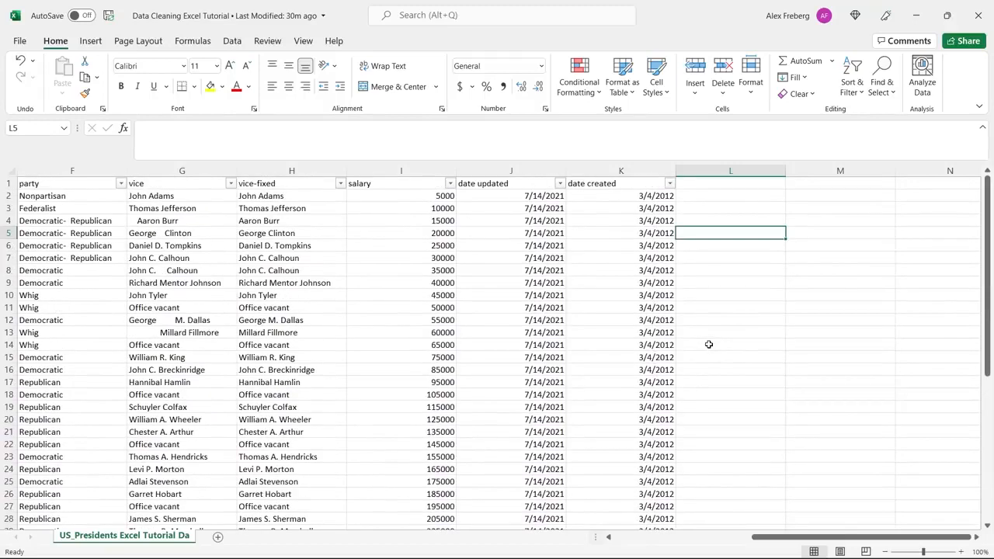
# Try deleting the original vice column and undo the deletion.
pyautogui.moveTo(793, 538); pyautogui.dragTo(715, 539)
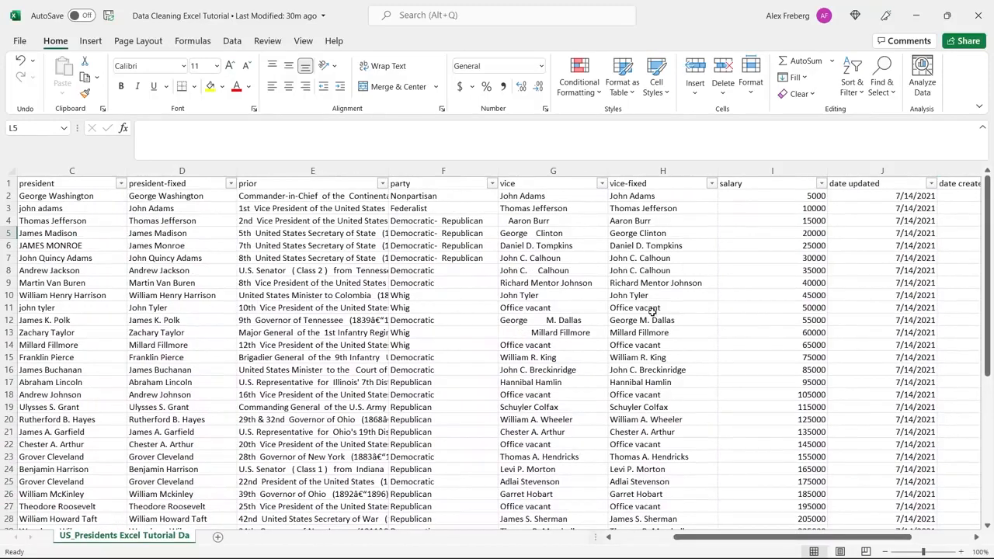
pyautogui.click(555, 170)
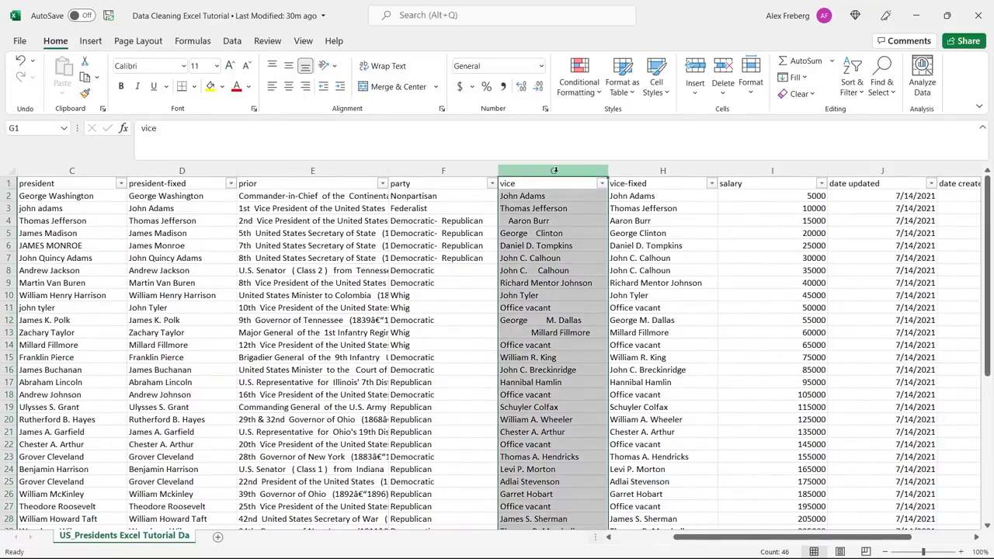
pyautogui.rightClick(556, 173)
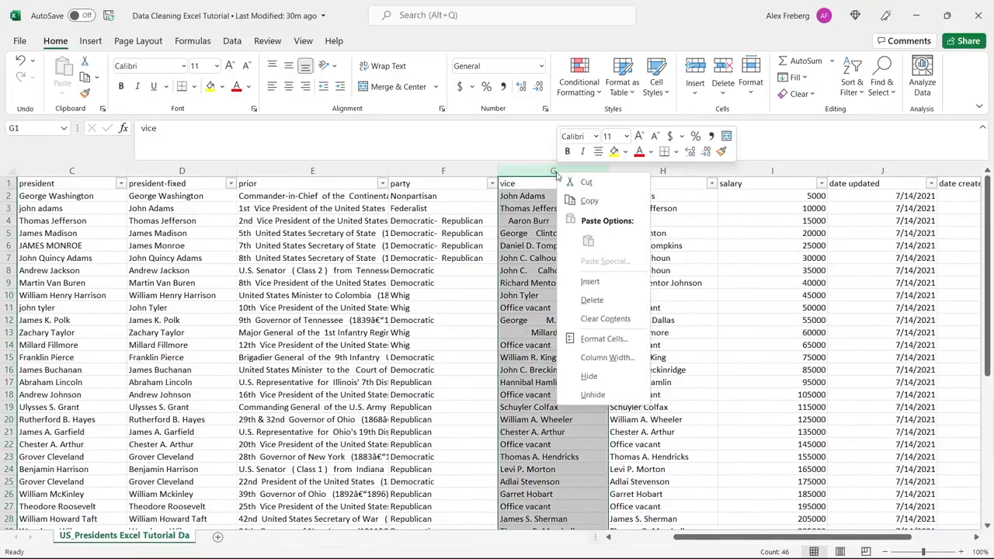
pyautogui.click(614, 303)
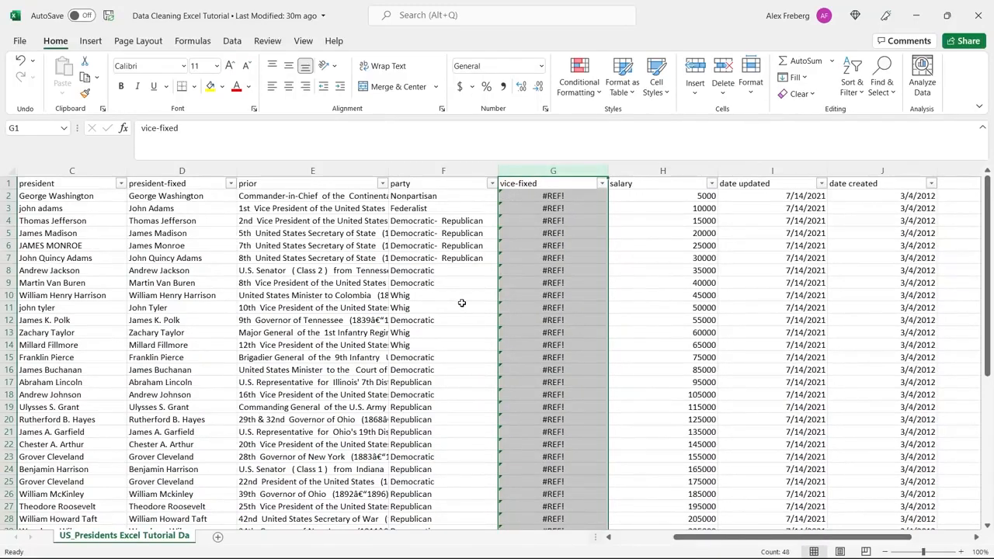
pyautogui.hotkey('ctrl', 'z')
# Copy all vice-fixed entries from H2 down to the last row.
pyautogui.click(643, 195)
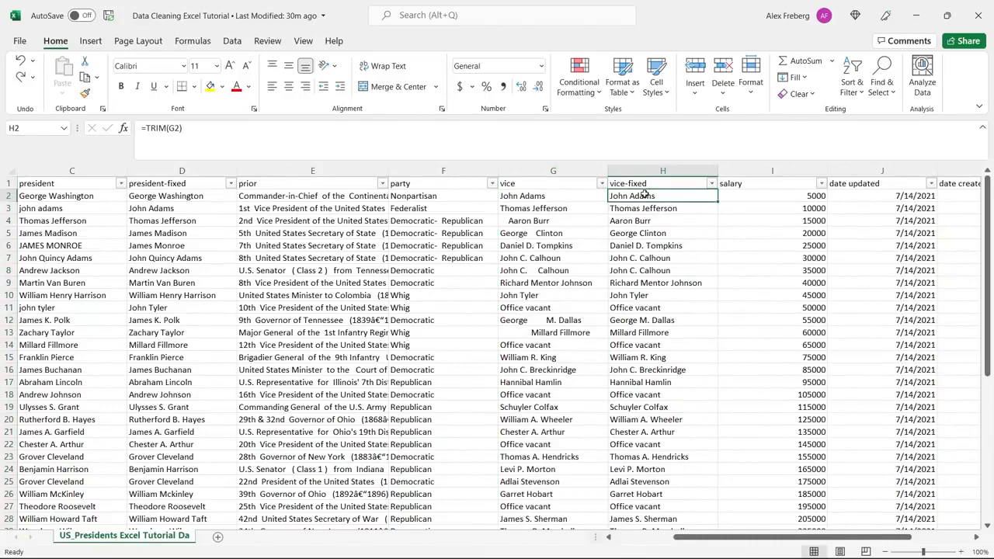
pyautogui.hotkey('ctrl', 'shift', 'Down')
pyautogui.click(645, 194)
pyautogui.press('Down')
pyautogui.hotkey('ctrl', 'Up')
pyautogui.click(645, 195)
pyautogui.hotkey('ctrl', 'shift', 'Down')
pyautogui.hotkey('ctrl', 'c')
pyautogui.scroll(7, 645, 194)
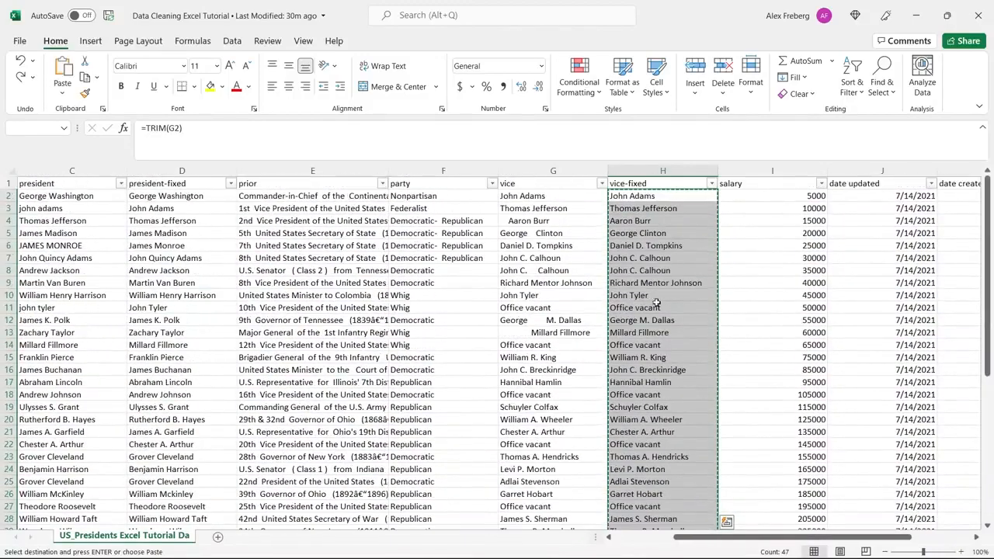
pyautogui.rightClick(660, 196)
pyautogui.press('Escape')
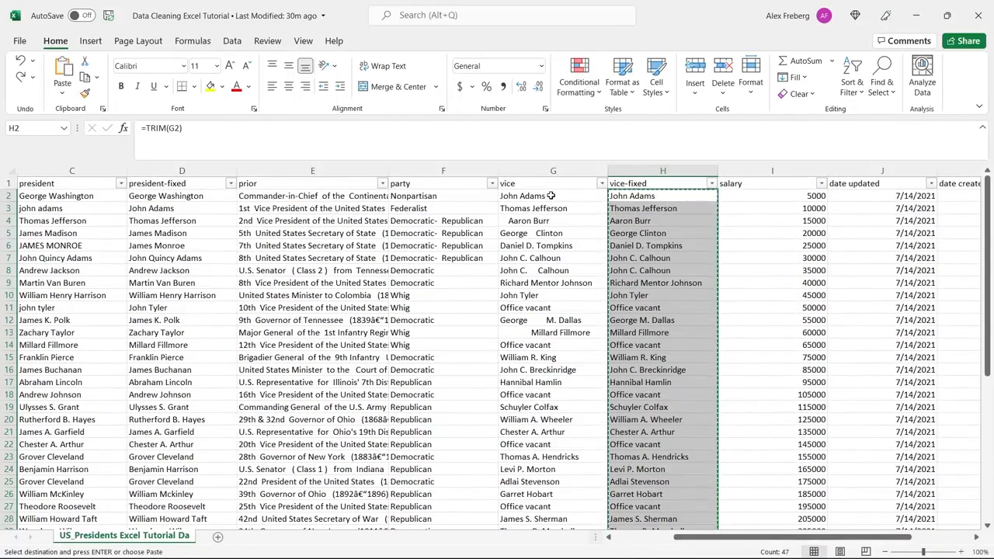
# Paste the copied vice-fixed names as values only over the vice column from G2, and compare the contents of G2 and H2.
pyautogui.click(551, 196)
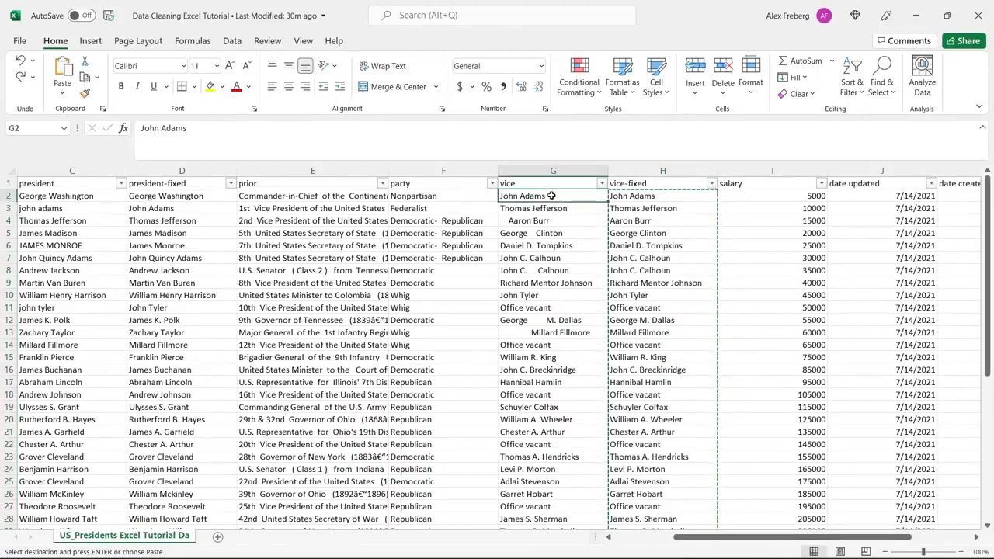
pyautogui.rightClick(552, 196)
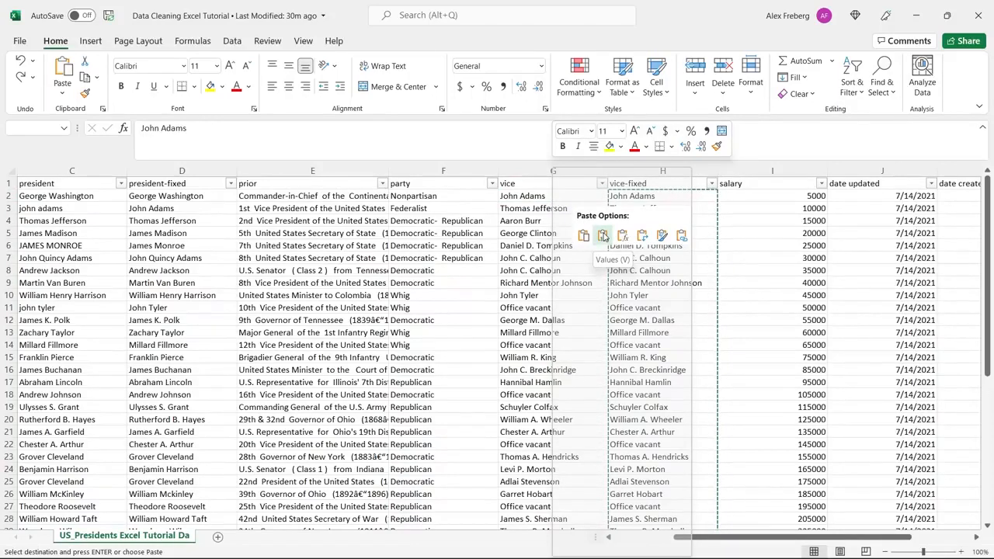
pyautogui.click(604, 236)
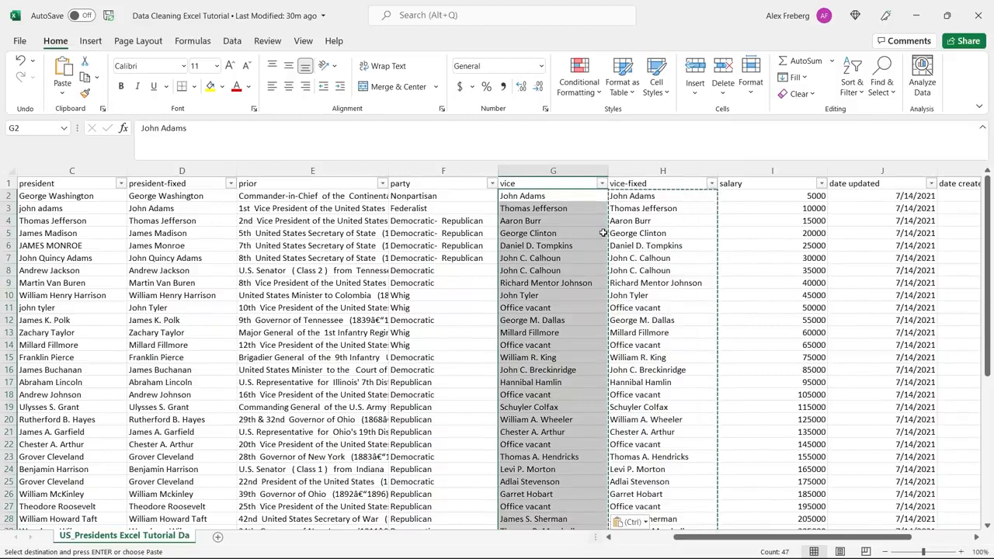
pyautogui.click(548, 196)
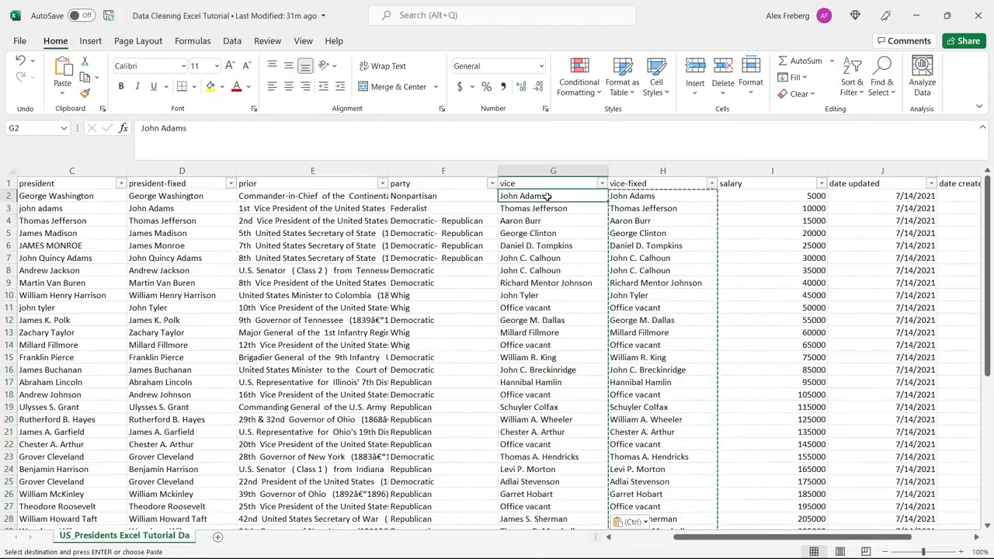
pyautogui.click(659, 197)
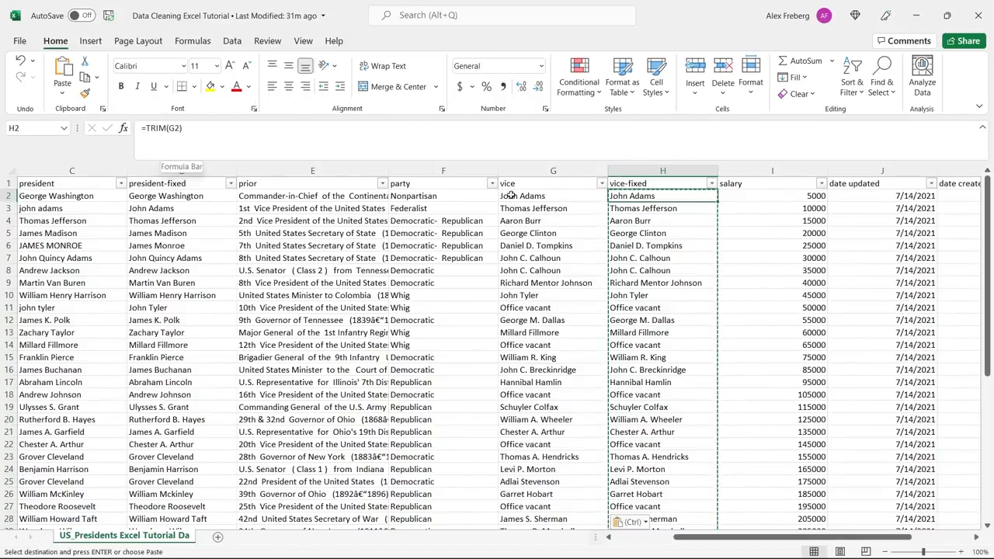
pyautogui.click(552, 196)
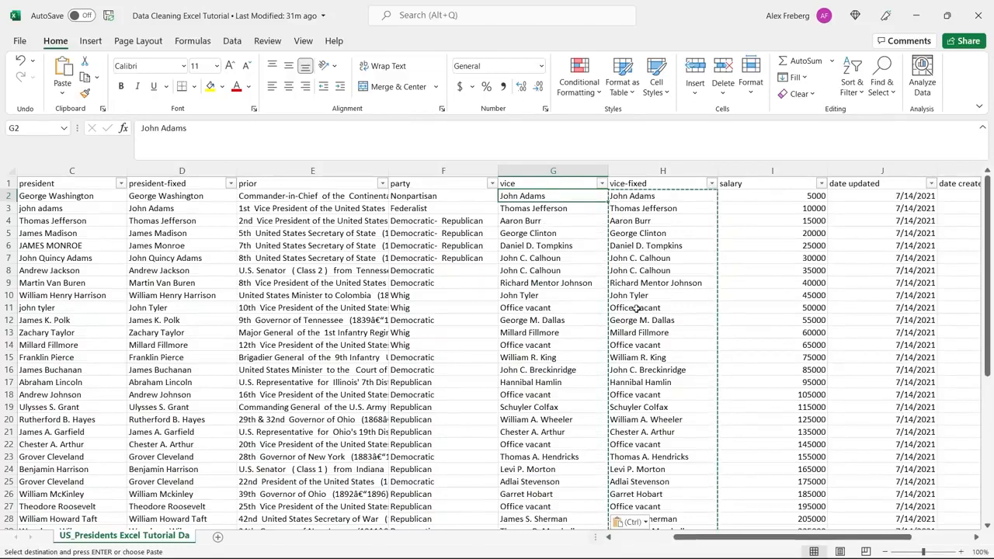
# Delete the redundant vice-fixed column.
pyautogui.click(660, 171)
pyautogui.rightClick(659, 172)
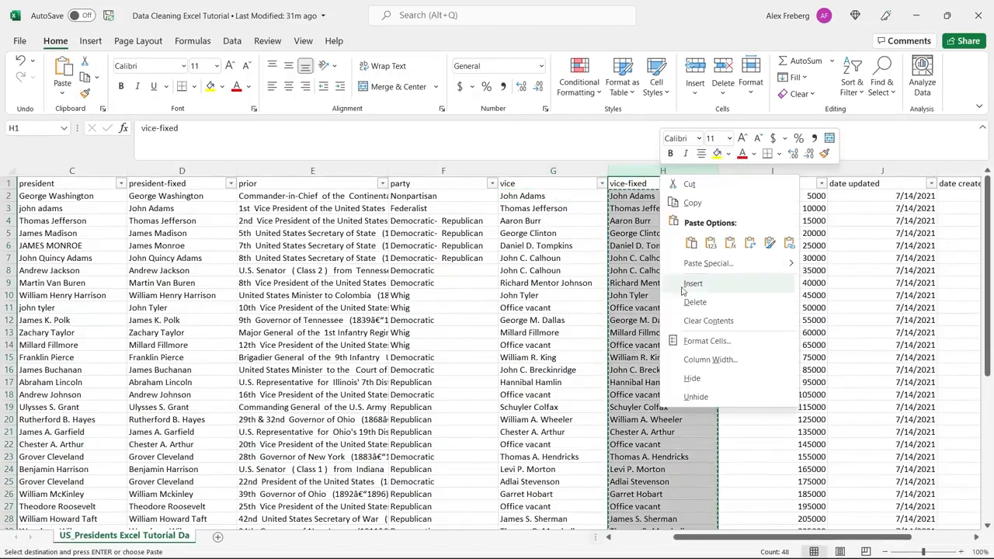
pyautogui.click(691, 304)
# Copy the president-fixed entries from D2 down and paste them as values only over the president column from C2.
pyautogui.moveTo(694, 539); pyautogui.dragTo(636, 540)
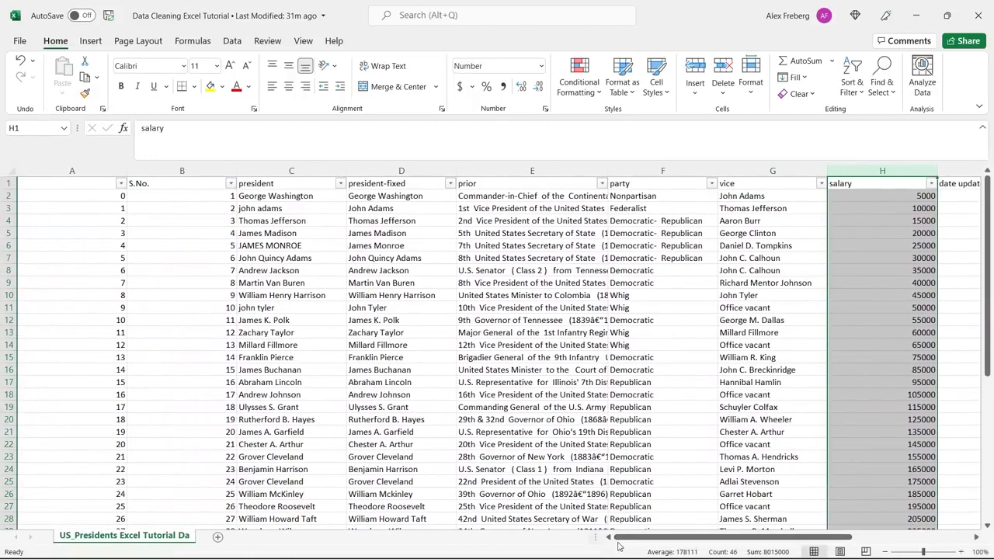
pyautogui.click(411, 197)
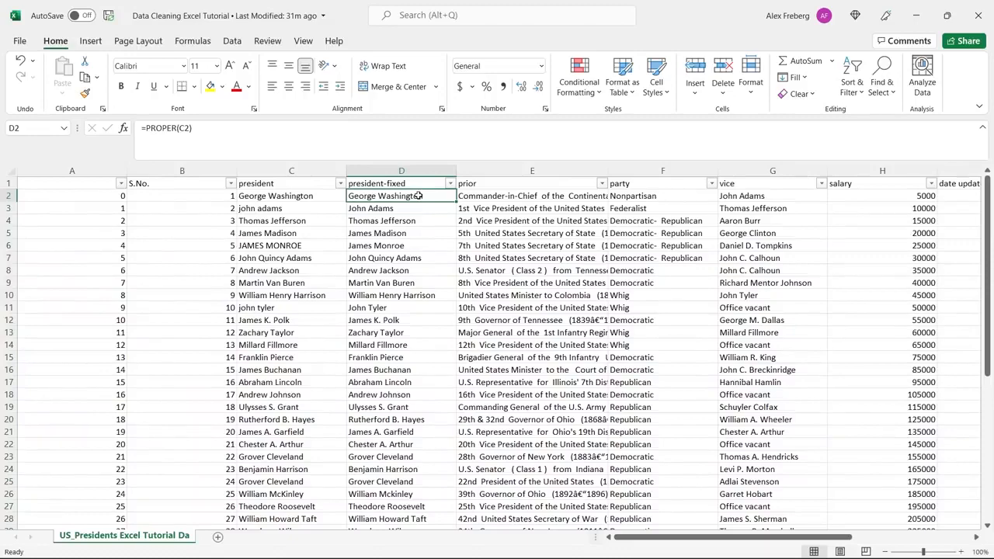
pyautogui.hotkey('ctrl', 'shift', 'Down')
pyautogui.hotkey('ctrl', 'c')
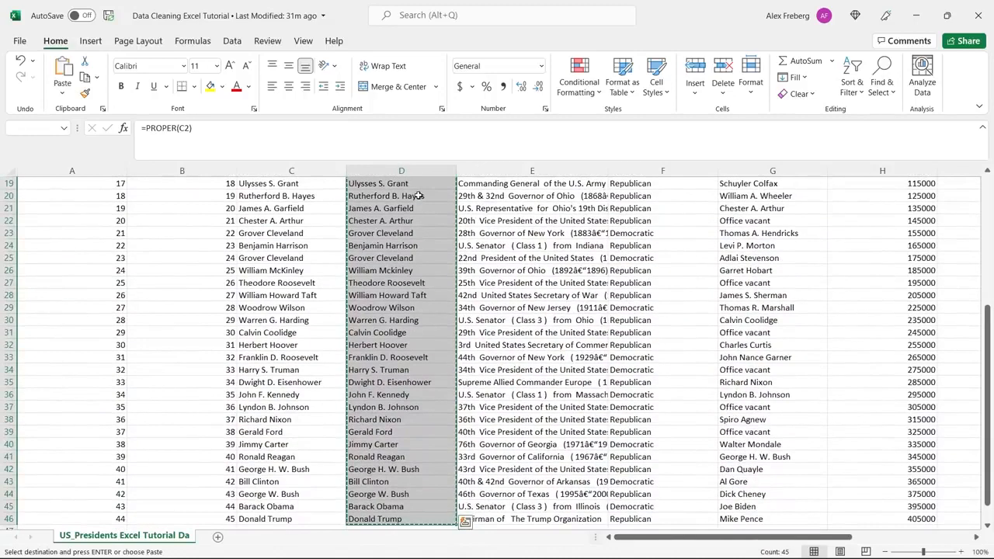
pyautogui.press('Left')
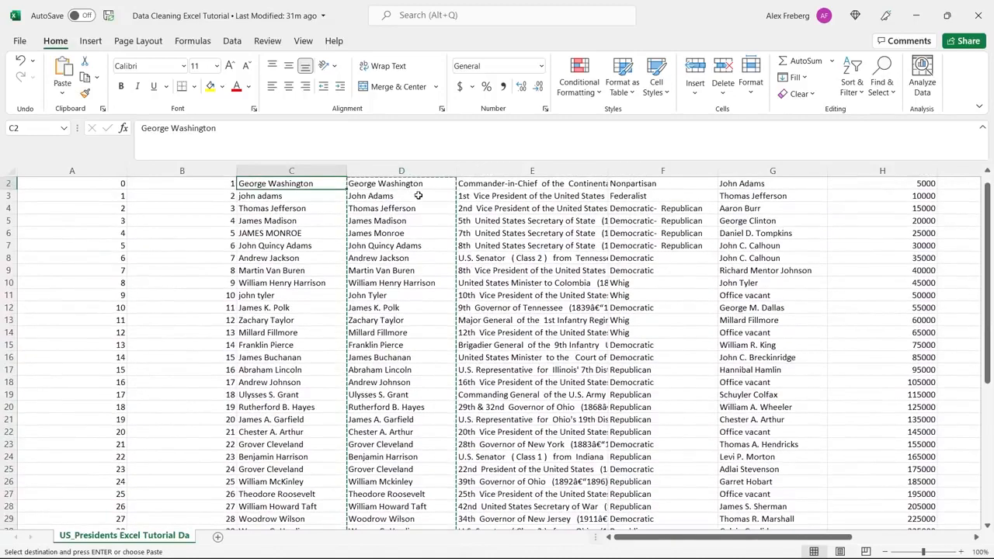
pyautogui.scroll(1, 313, 196)
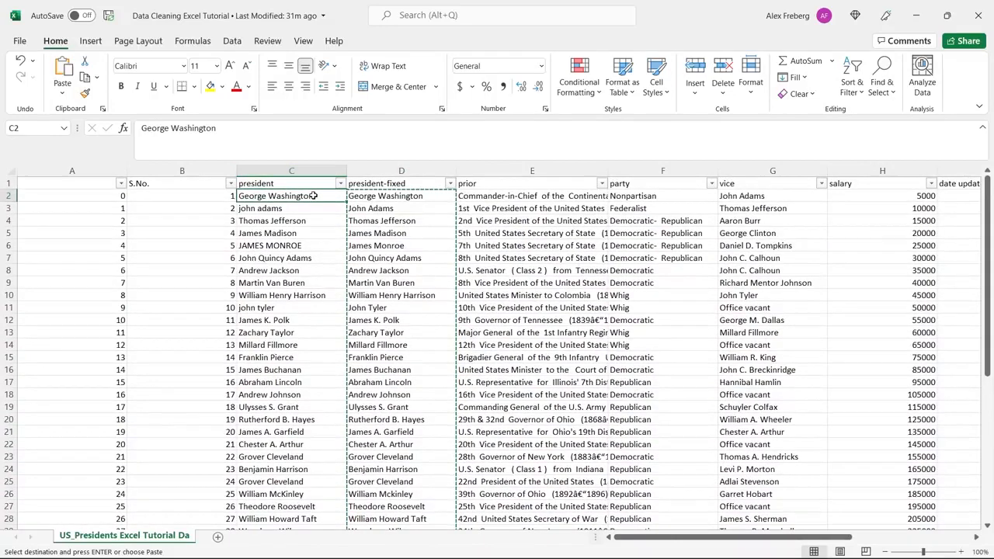
pyautogui.rightClick(313, 196)
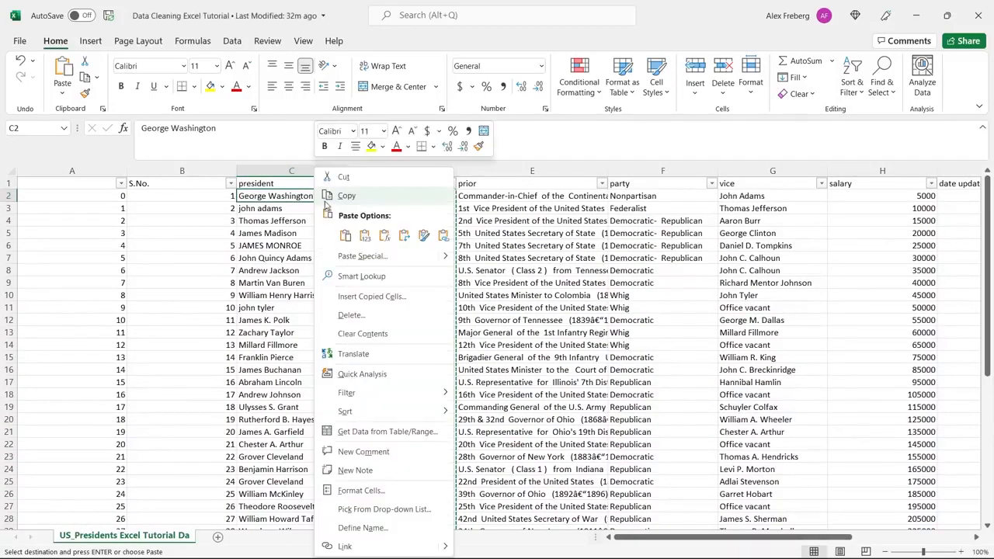
pyautogui.click(363, 236)
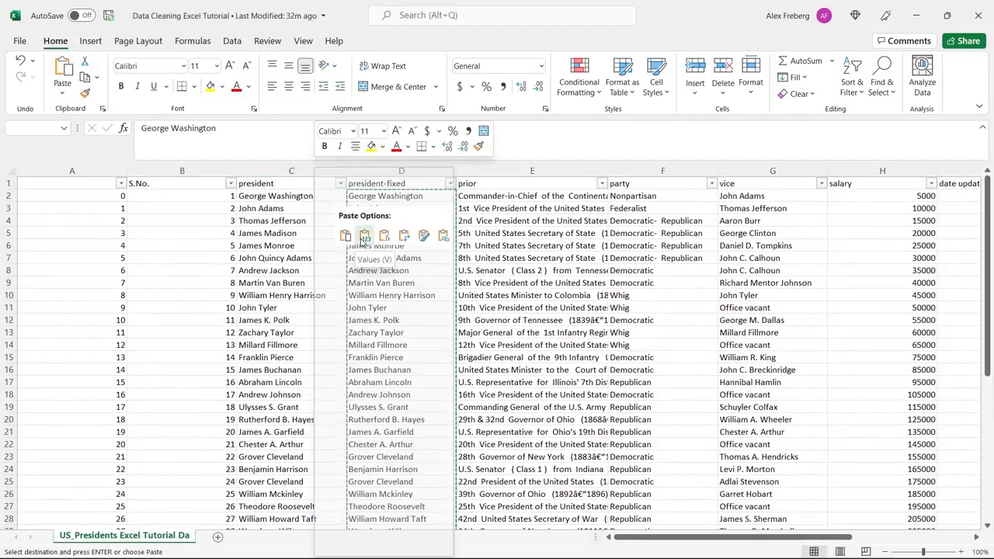
pyautogui.click(381, 210)
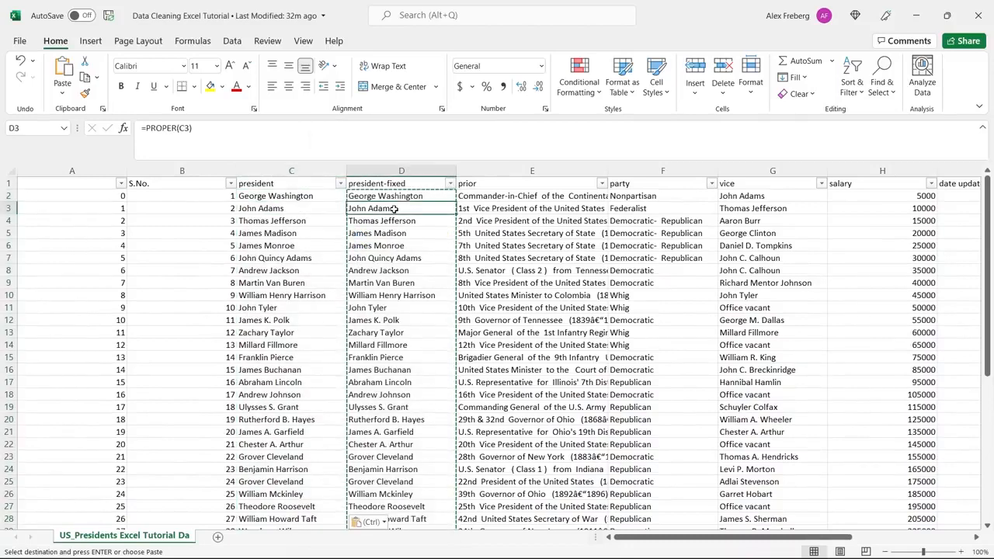
pyautogui.click(319, 209)
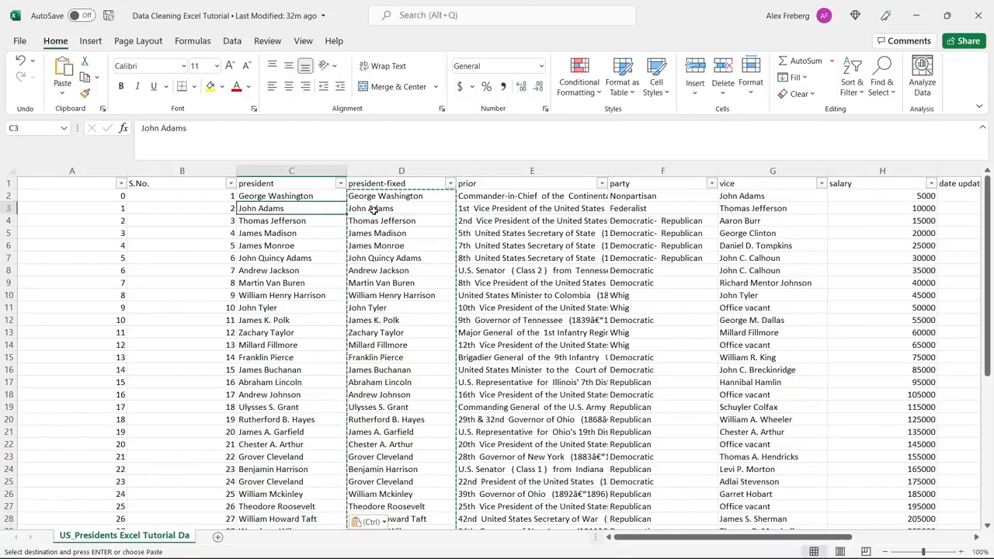
# Delete the redundant president-fixed column and deselect the remaining columns.
pyautogui.click(395, 177)
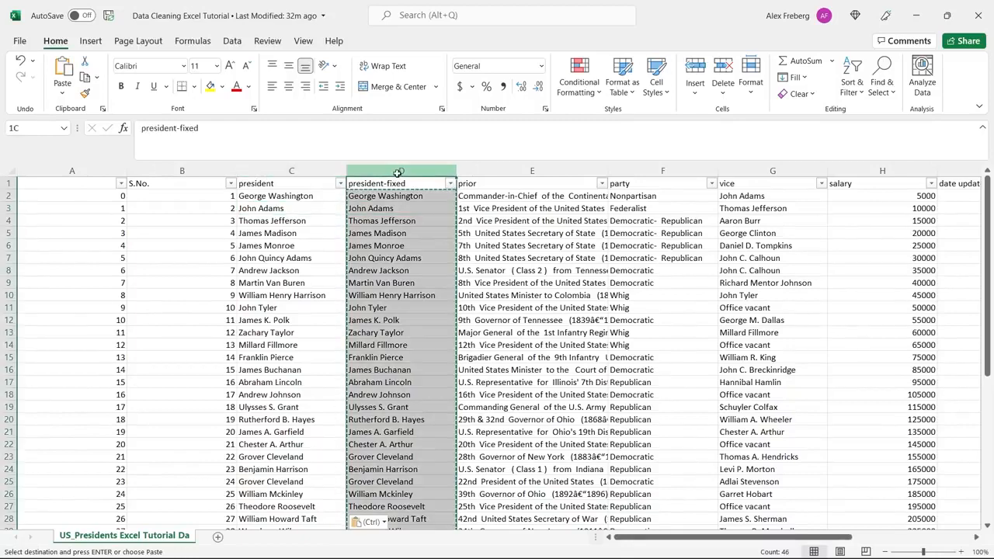
pyautogui.rightClick(397, 177)
pyautogui.click(457, 308)
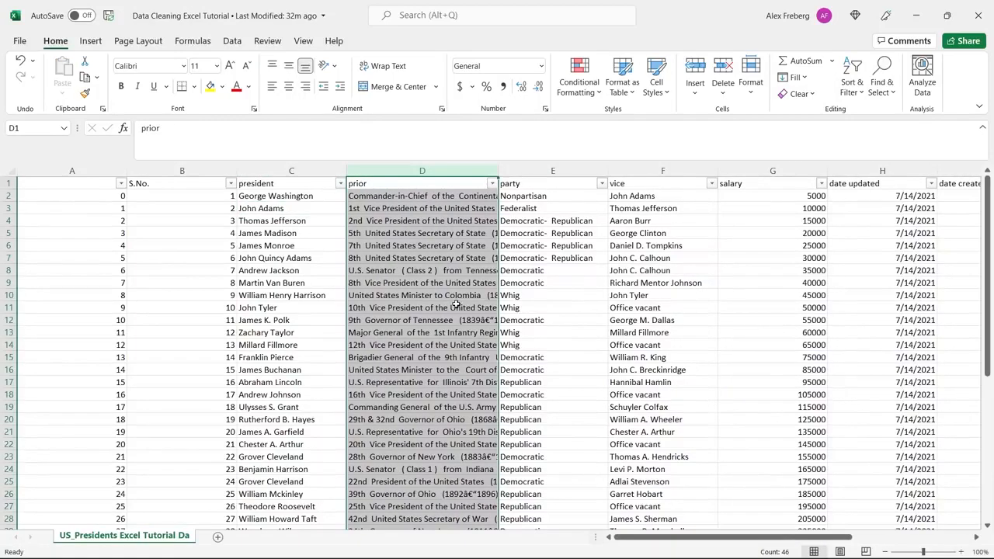
pyautogui.click(576, 247)
pyautogui.click(575, 285)
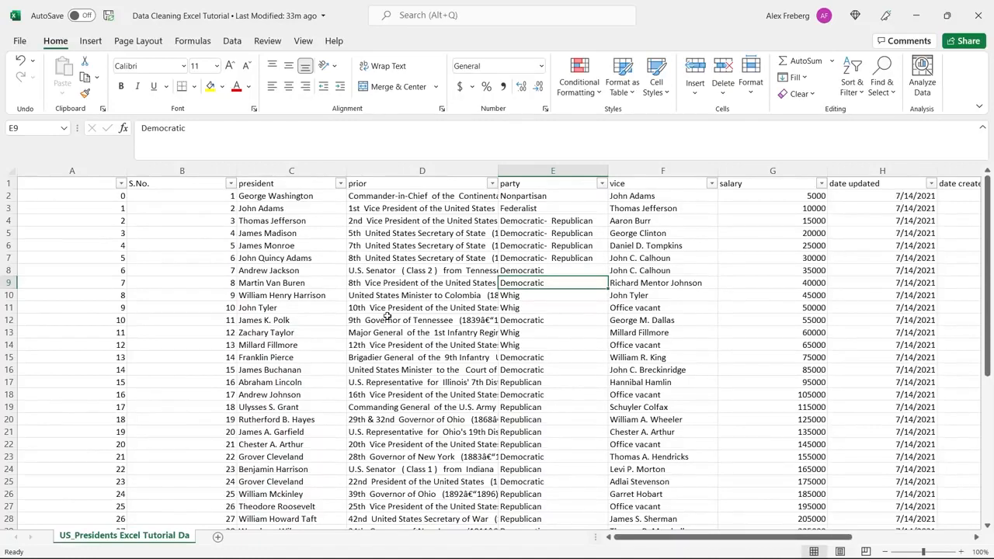
# Widen the prior column enough to read its long entries.
pyautogui.click(421, 170)
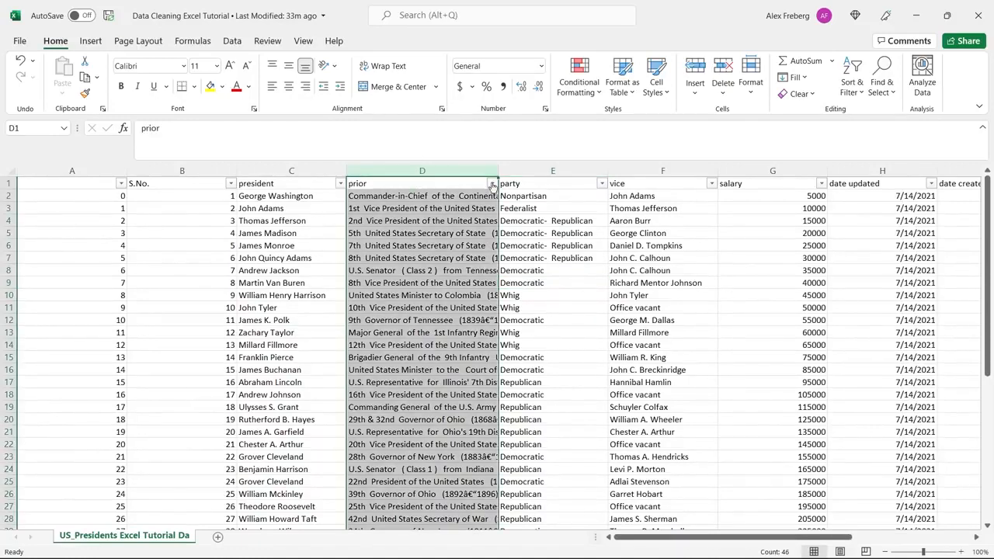
pyautogui.moveTo(498, 170); pyautogui.dragTo(599, 170)
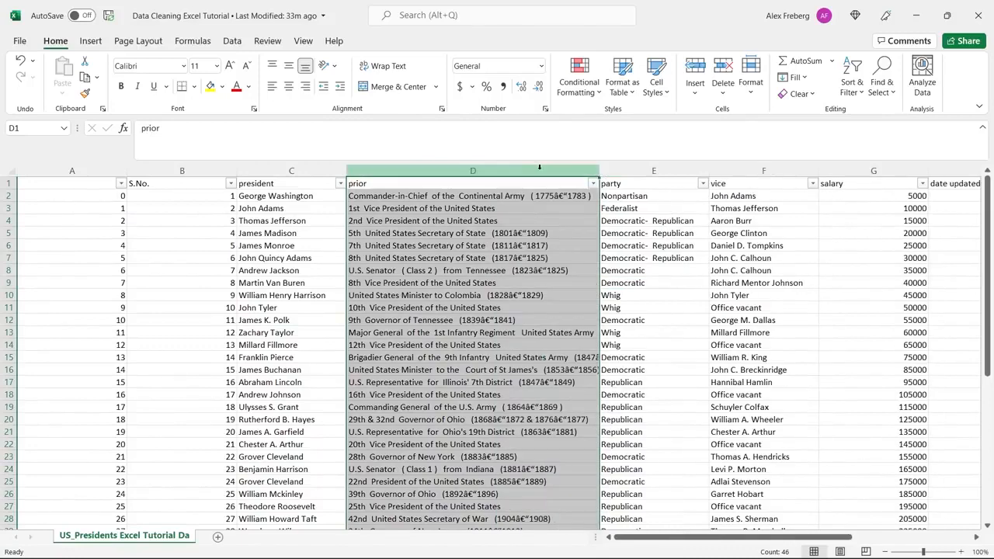
pyautogui.click(553, 221)
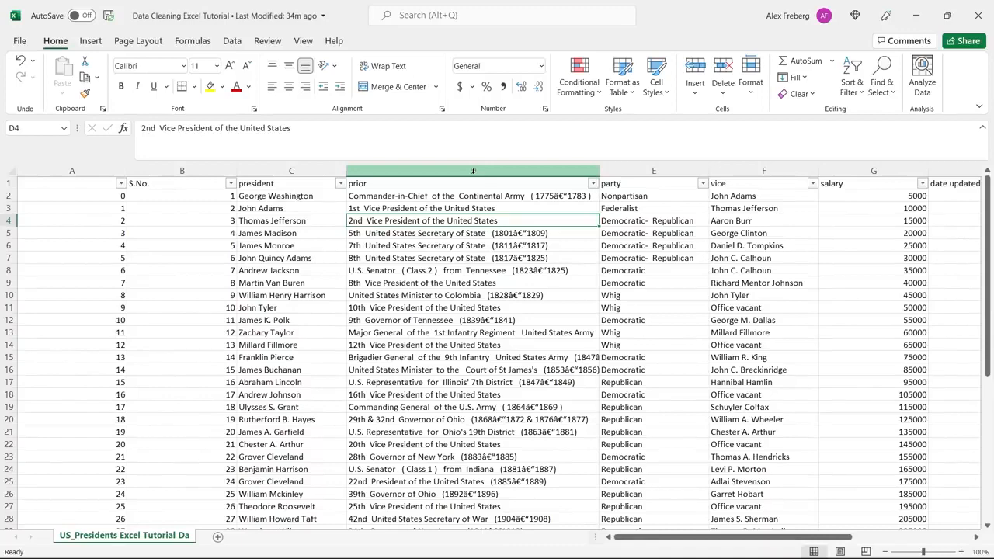
pyautogui.moveTo(707, 538)
pyautogui.mouseDown()
pyautogui.moveTo(770, 541)
pyautogui.moveTo(707, 547)
pyautogui.mouseUp()
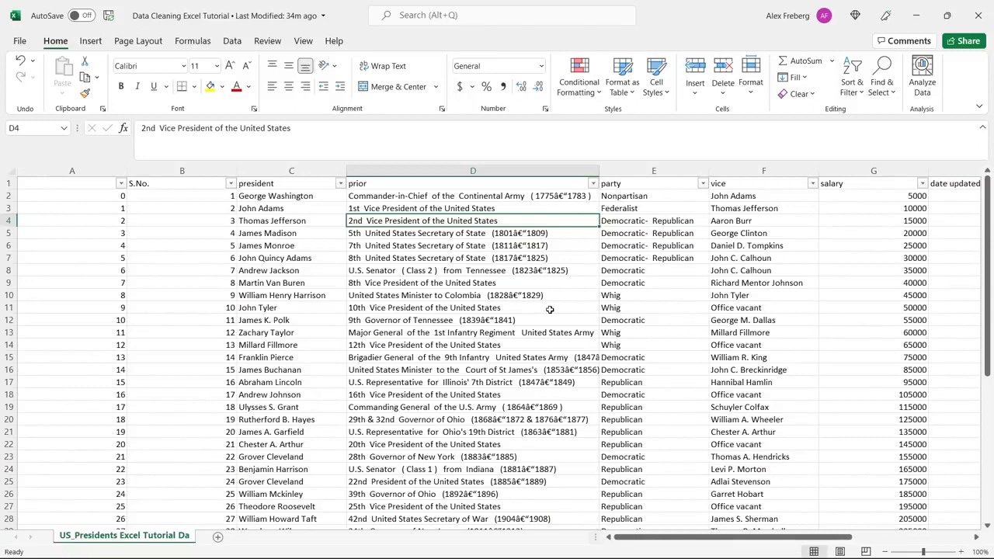
# Delete the prior column from the dataset.
pyautogui.click(493, 171)
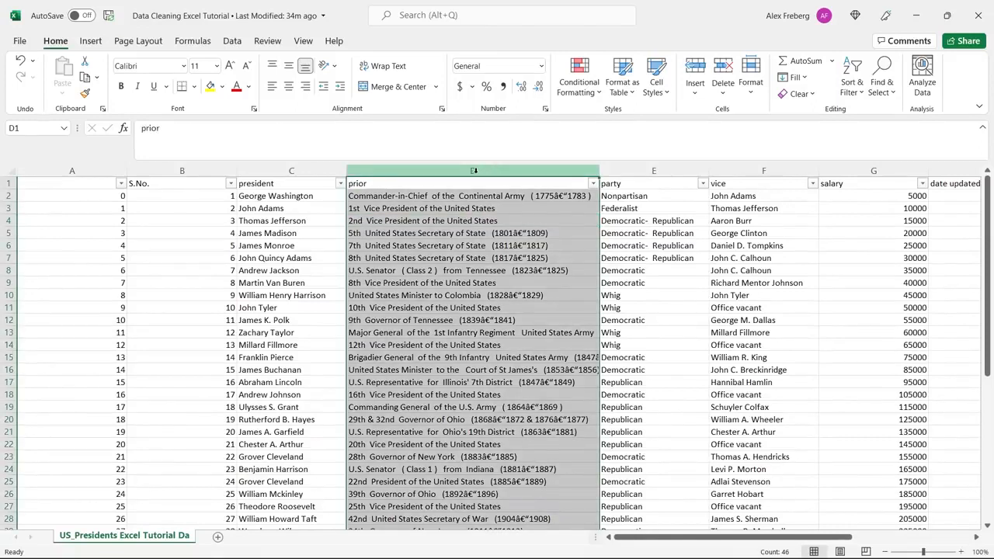
pyautogui.rightClick(472, 170)
pyautogui.click(527, 299)
pyautogui.click(253, 258)
# Compare the unnamed index column A with the S.No. column from the first row to the last.
pyautogui.click(110, 195)
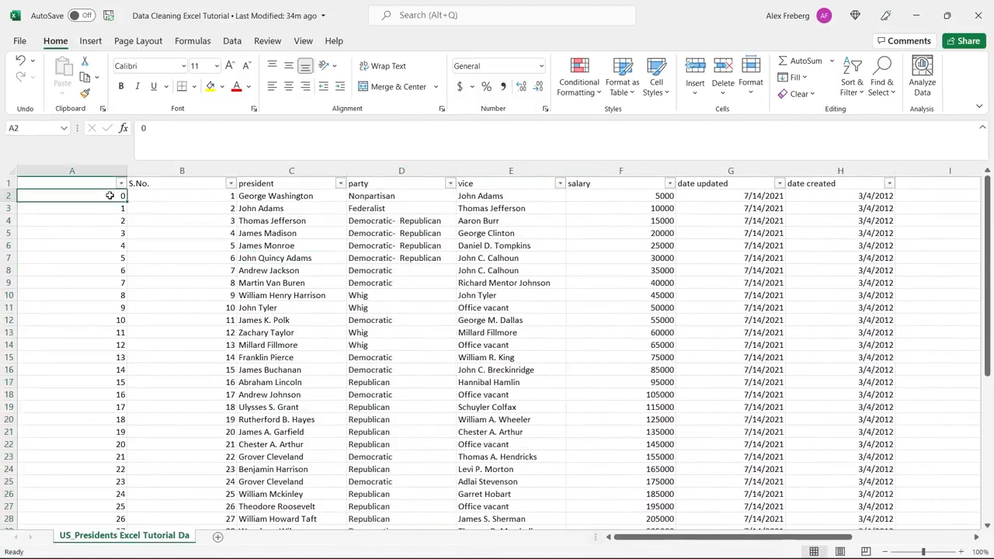
pyautogui.click(145, 199)
pyautogui.click(106, 194)
pyautogui.click(136, 194)
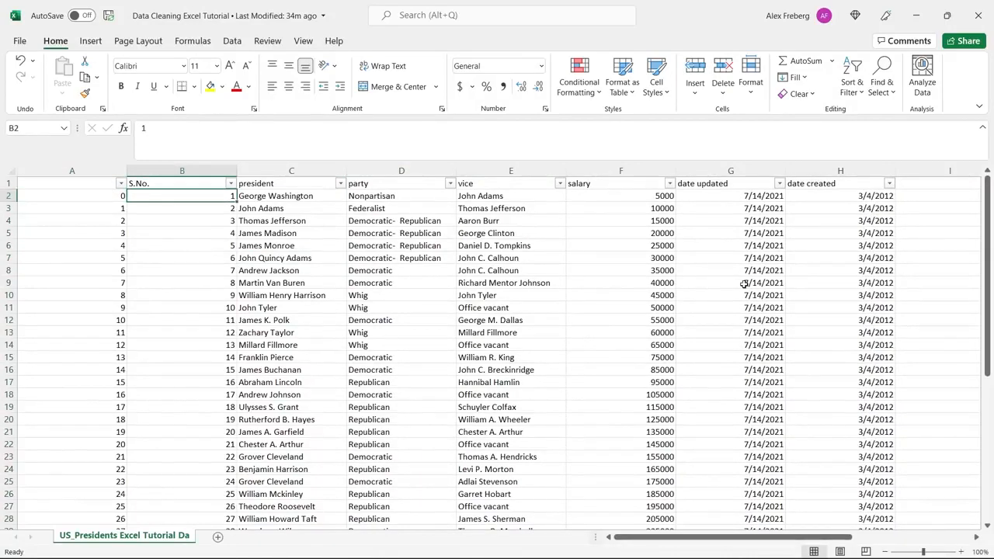
pyautogui.scroll(-1, 743, 284)
pyautogui.scroll(-7, 744, 284)
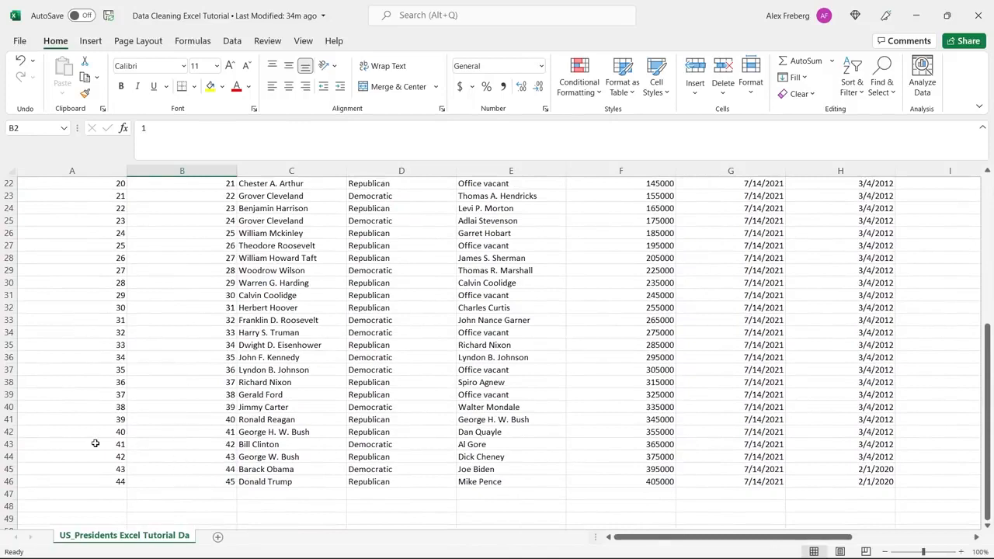
pyautogui.scroll(7, 94, 443)
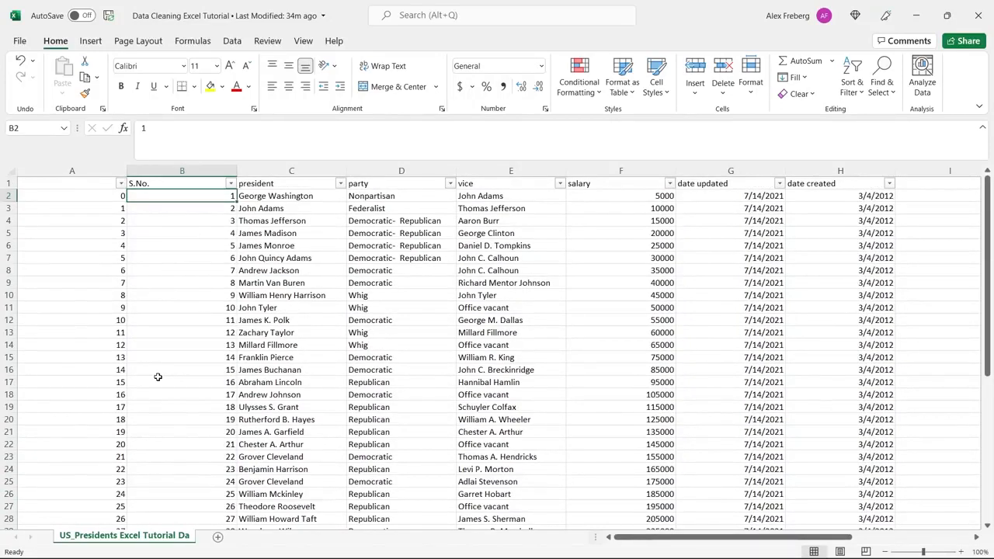
# Delete the unnamed index column A, keeping the S.No. column as the row numbering, and deselect the column.
pyautogui.click(96, 170)
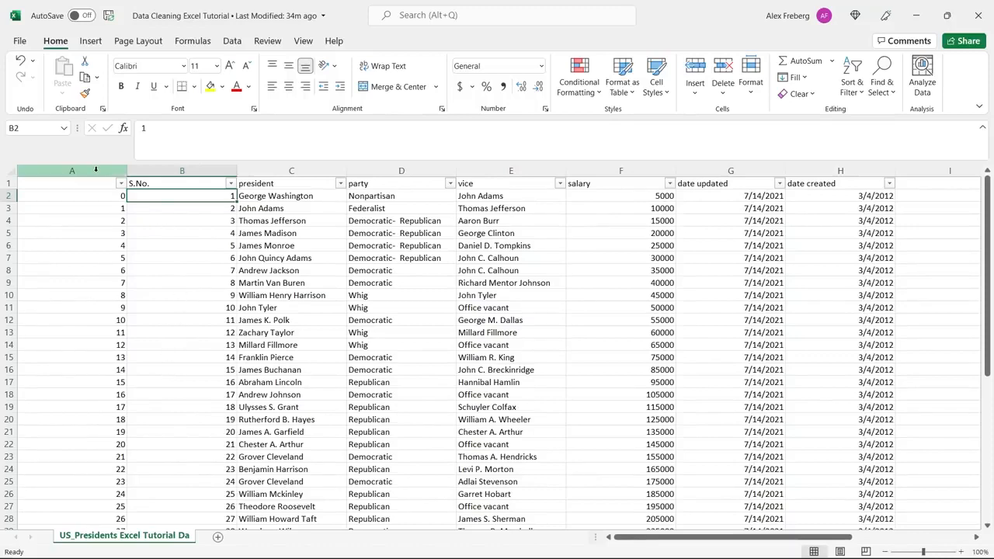
pyautogui.click(95, 170)
pyautogui.rightClick(95, 171)
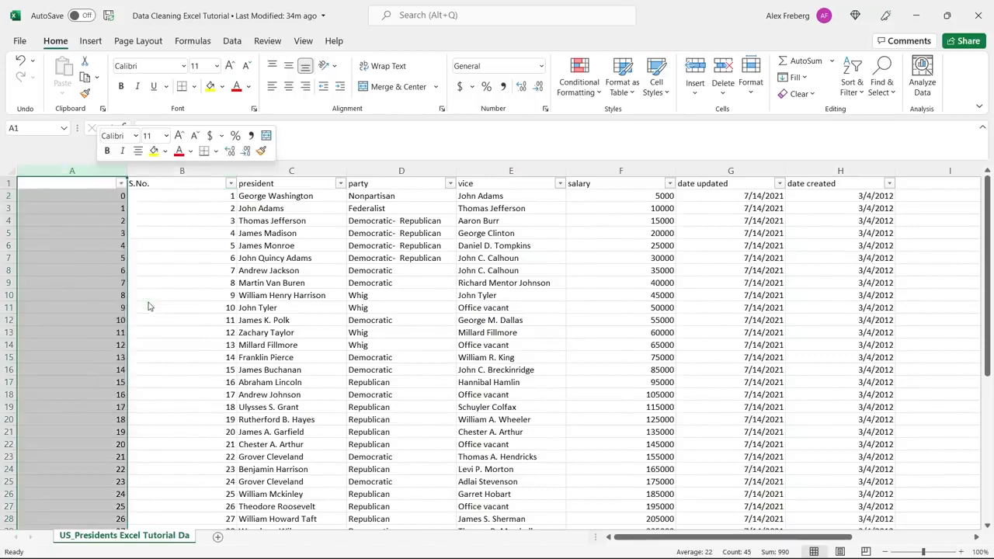
pyautogui.click(132, 300)
pyautogui.click(292, 246)
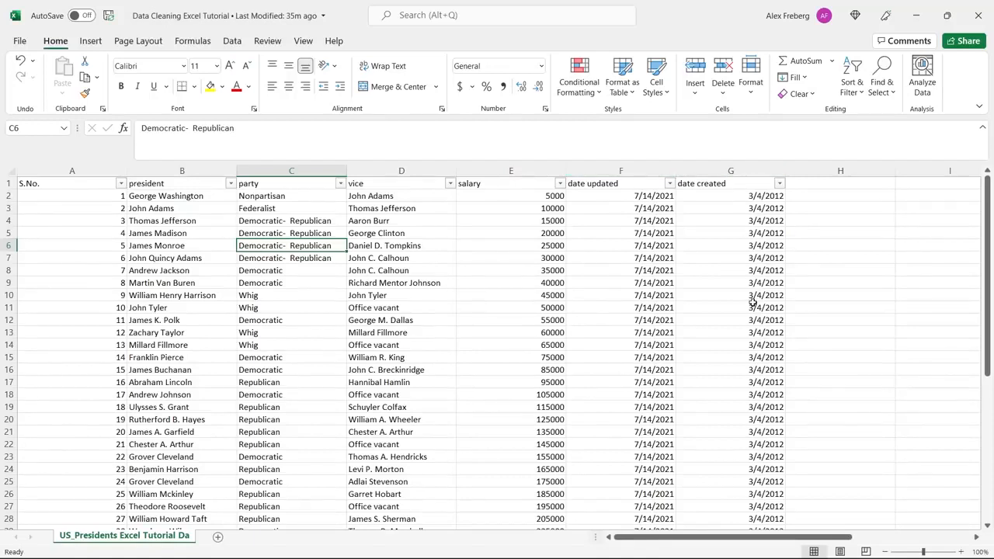
# Review the cleaned presidents dataset down to its last row, checking the remaining columns.
pyautogui.click(837, 287)
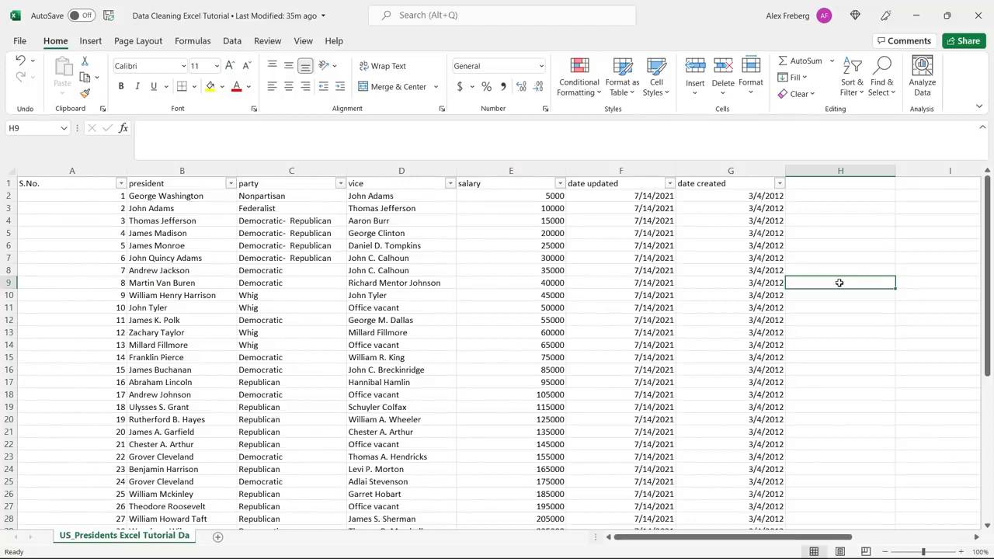
pyautogui.scroll(-9, 839, 282)
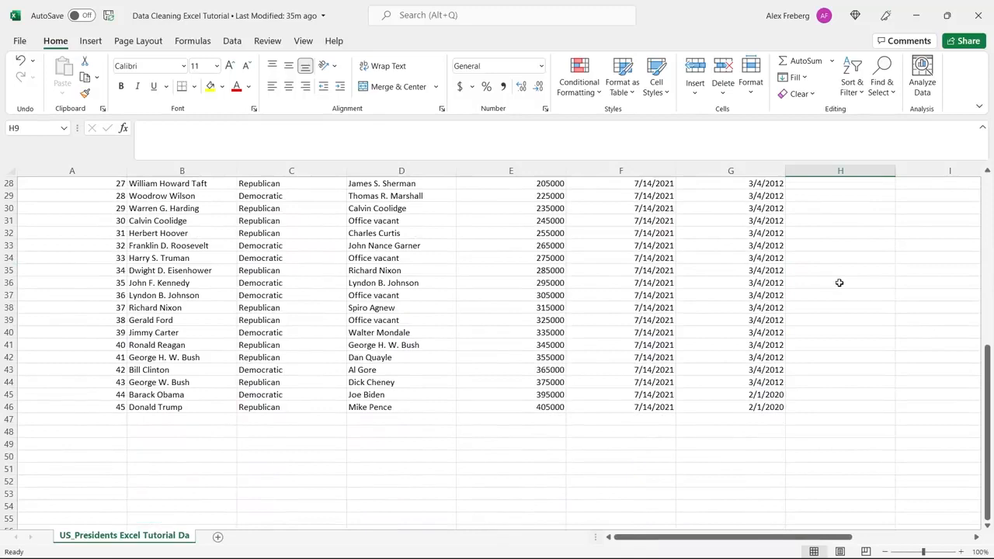
pyautogui.scroll(9, 839, 283)
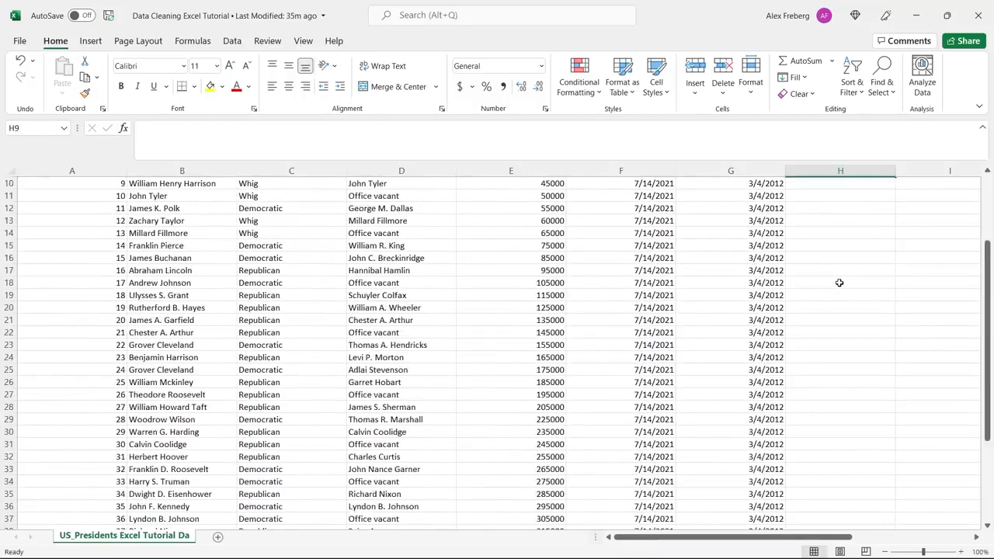